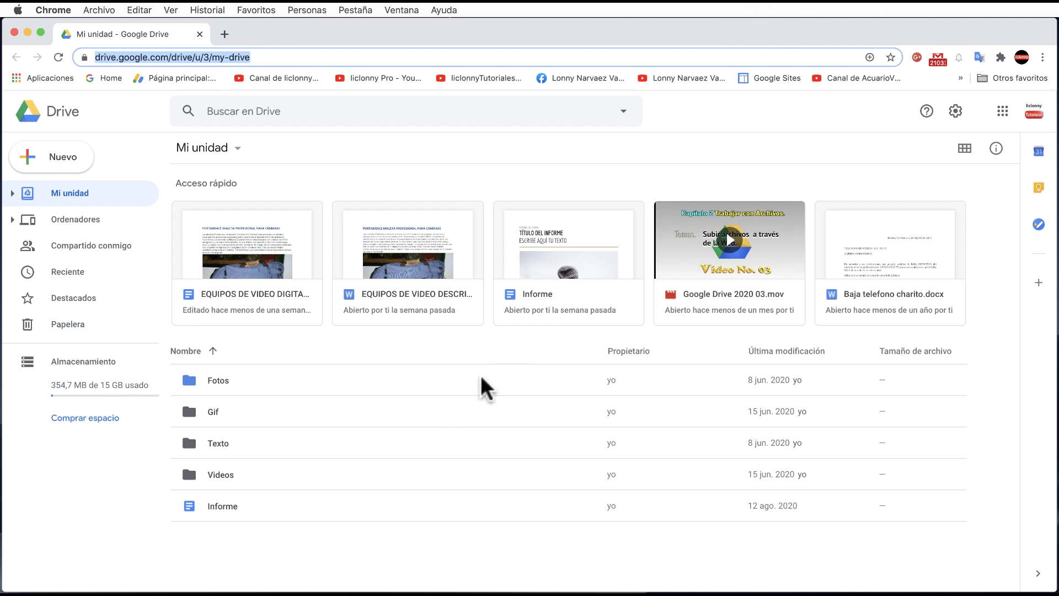
Switch My Drive to grid view and expand Mi unidad and Fotos to reveal Flores, Miniaturas and Panamá.
left_click(965, 149)
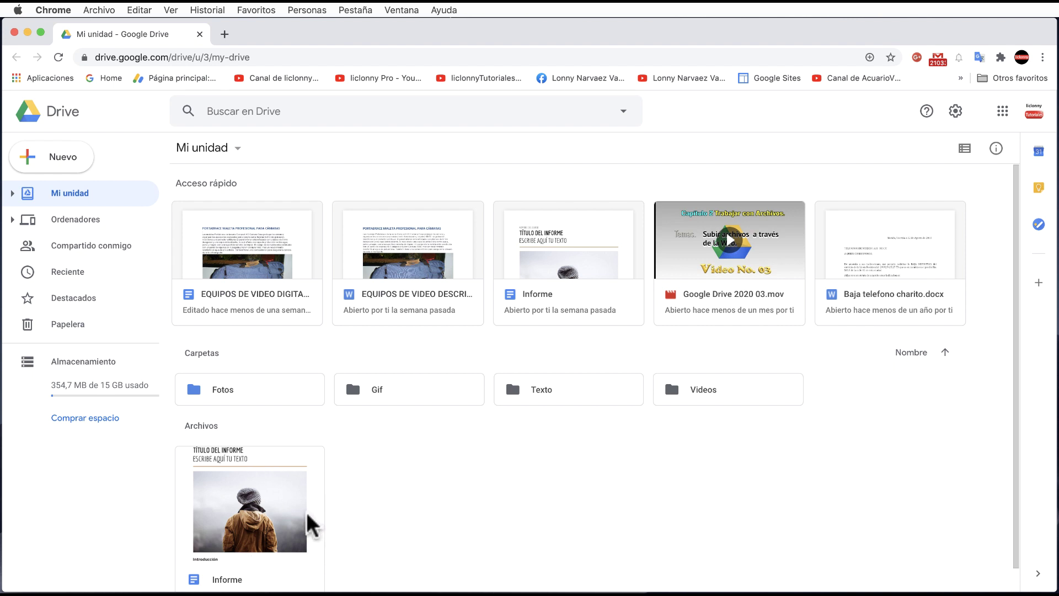
left_click(13, 194)
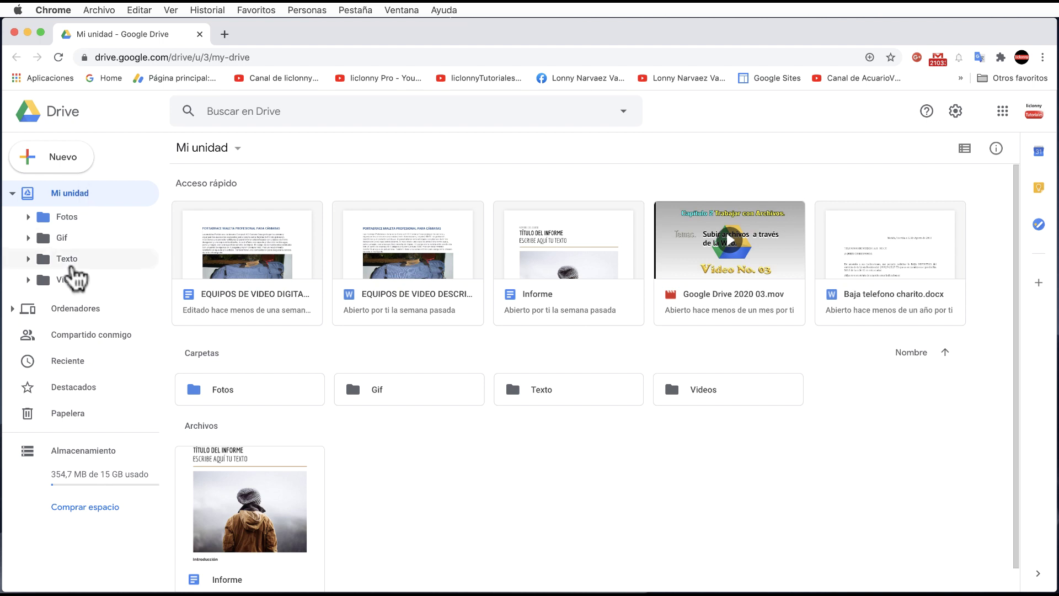
left_click(28, 217)
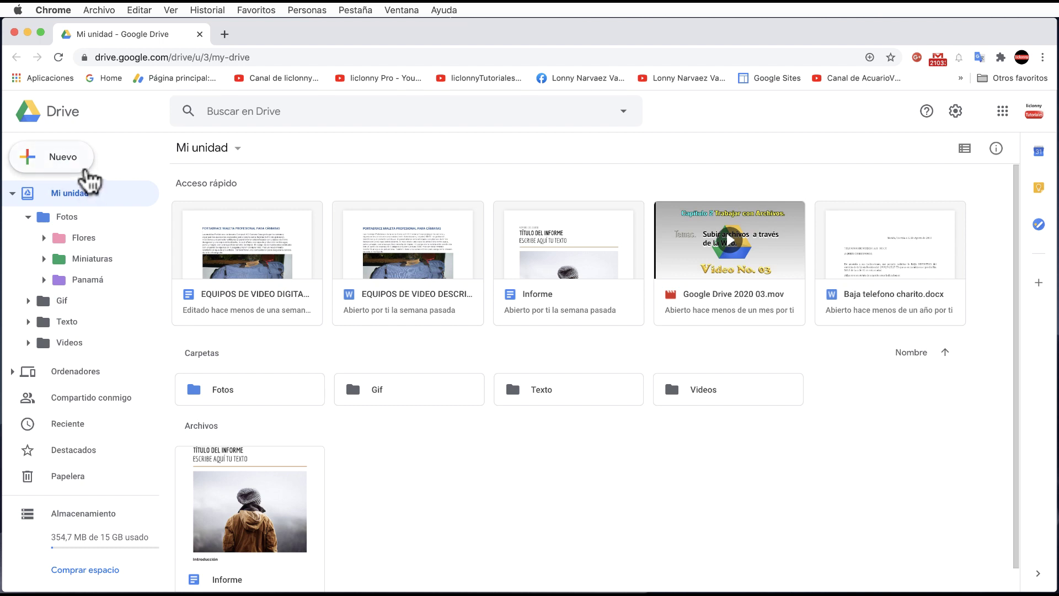
Create a blank document via Nuevo > Documentos de Google > Documento en blanco.
left_click(77, 166)
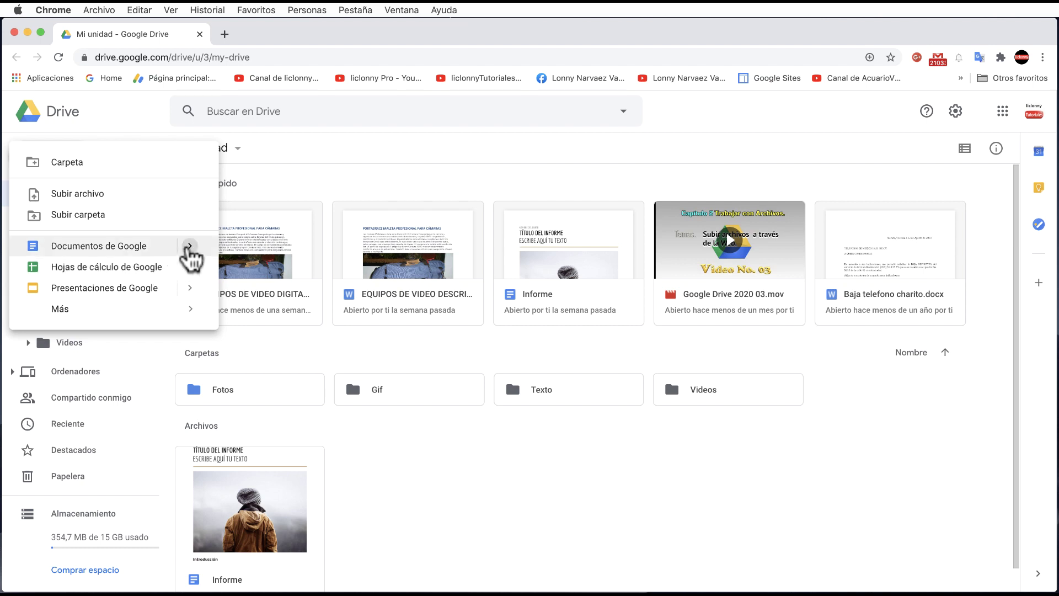
mouse_move(98, 246)
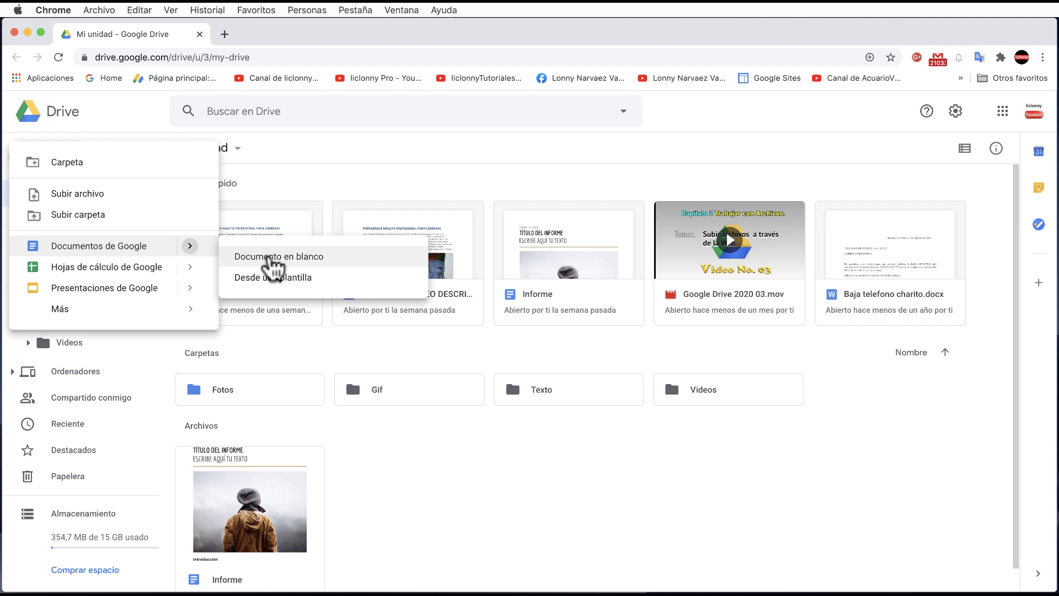
left_click(272, 260)
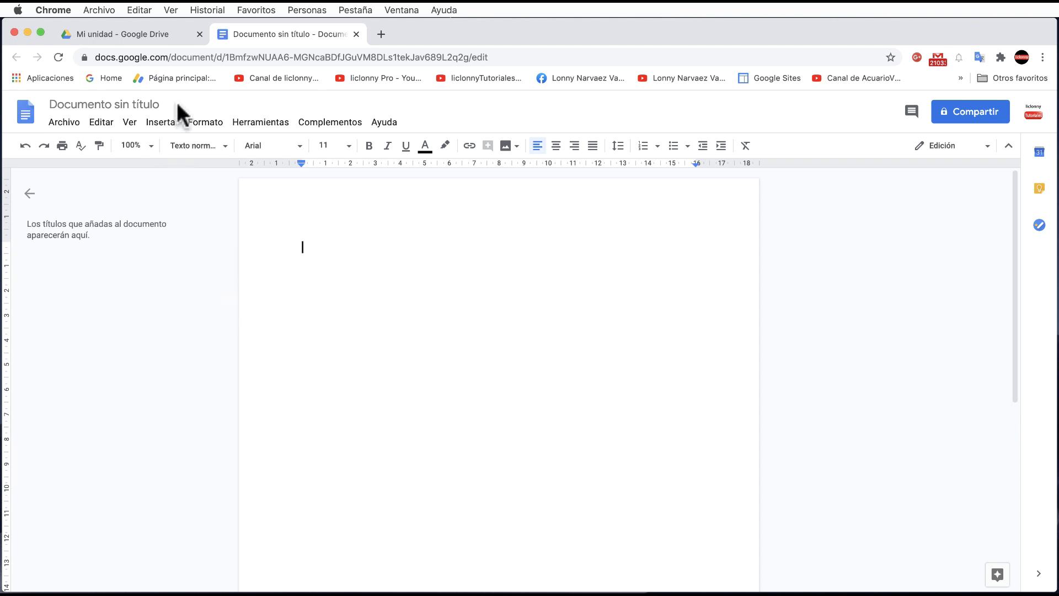
Rename 'Documento sin título' to 'Conociendo Panamá'.
left_click(158, 104)
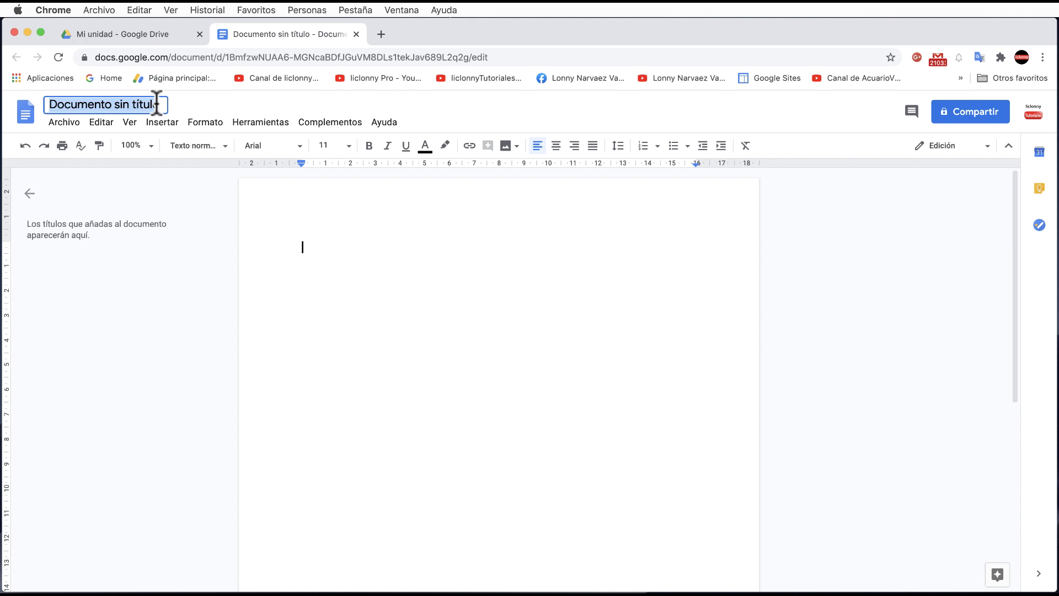
type("C")
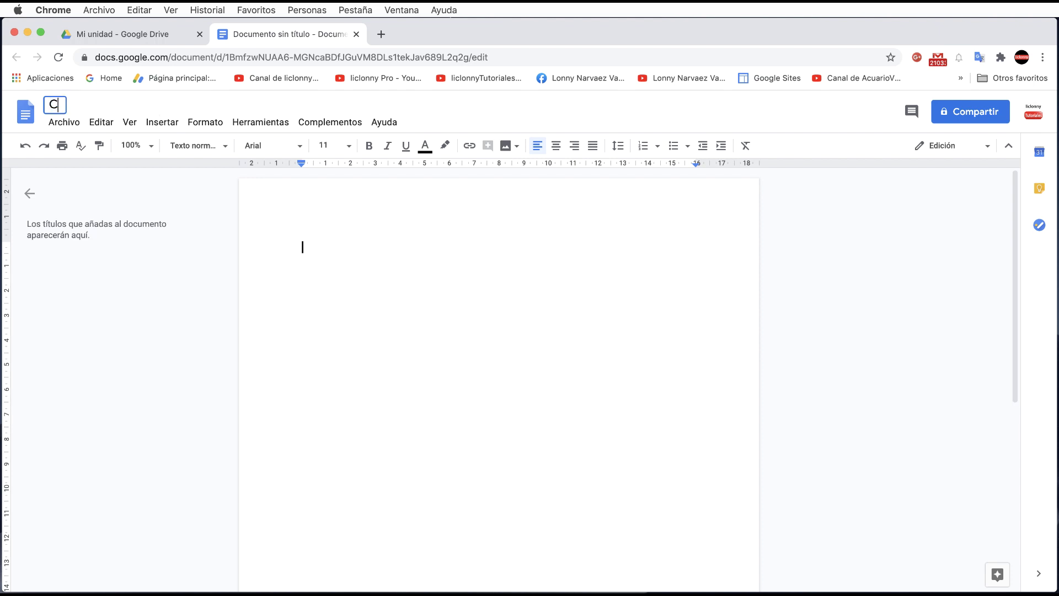
type("ono")
type("ciendo ")
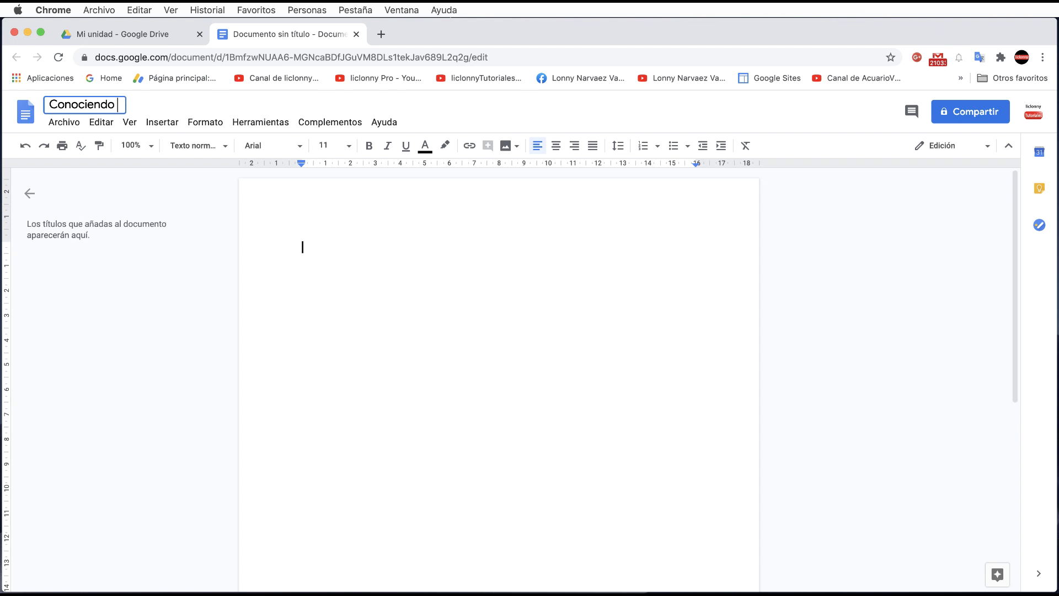
type("Panam")
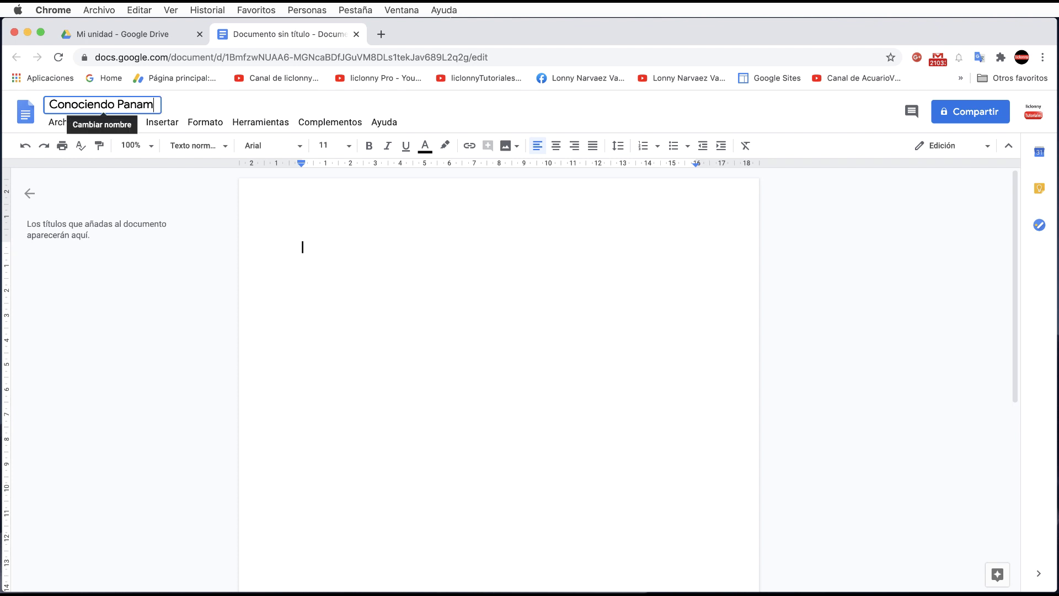
type("´")
type("a")
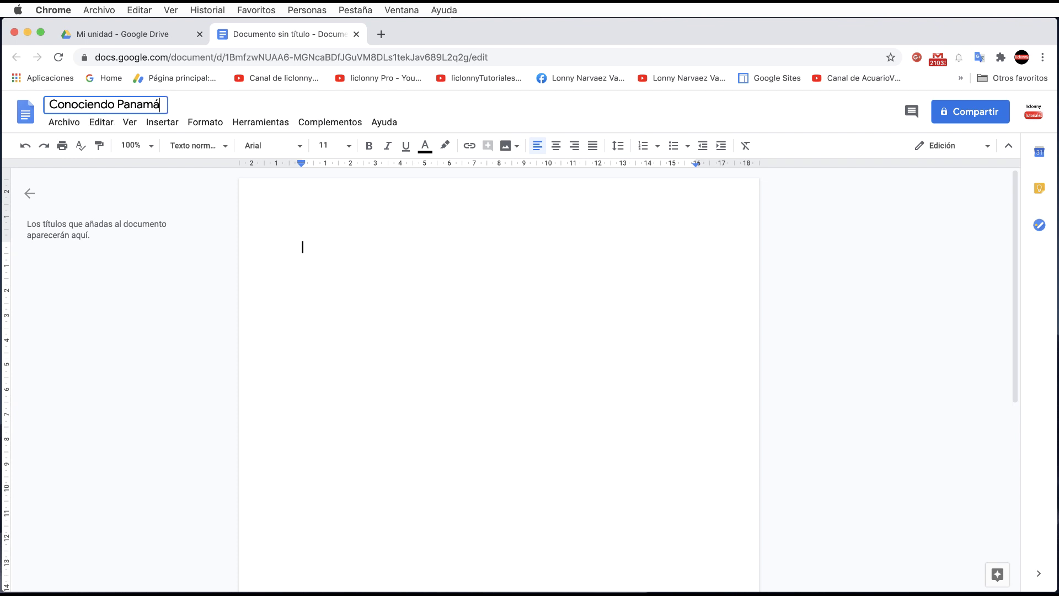
left_click(166, 259)
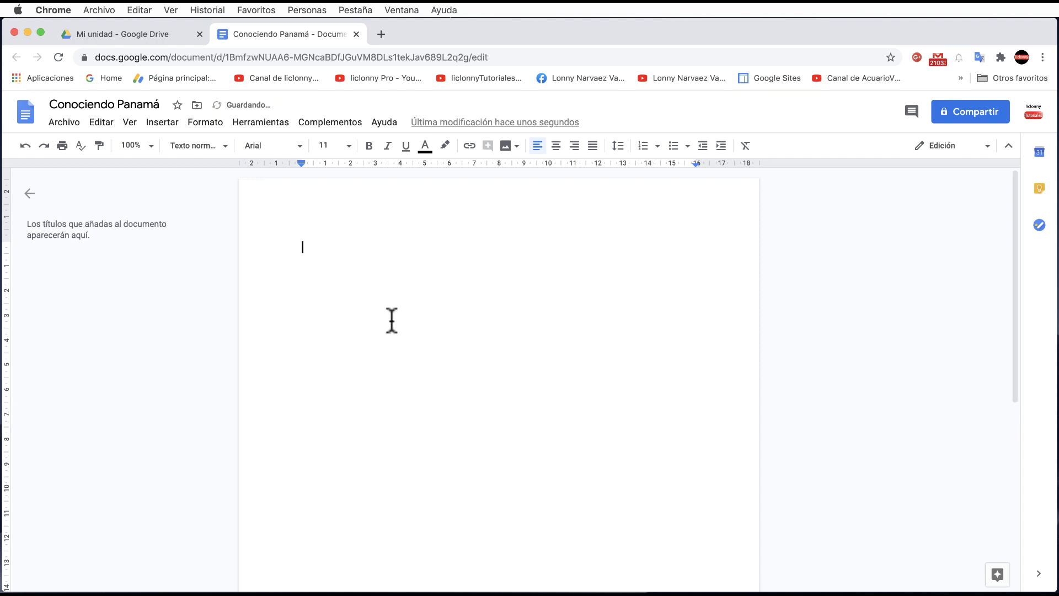
Paste the three copied paragraphs about Panamá's area, PIB per cápita and ranking into the body.
right_click(319, 253)
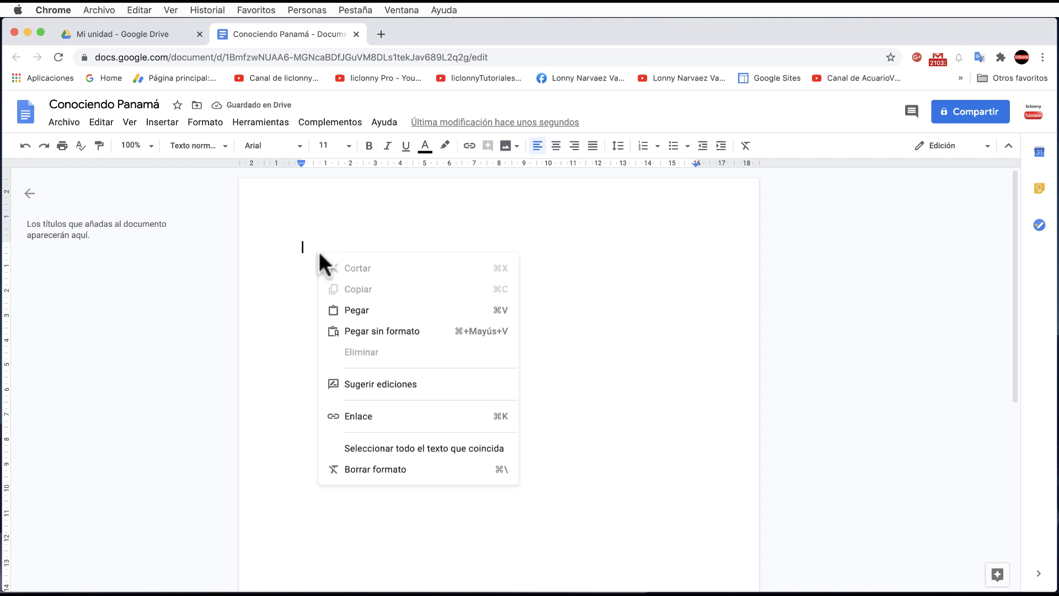
left_click(356, 311)
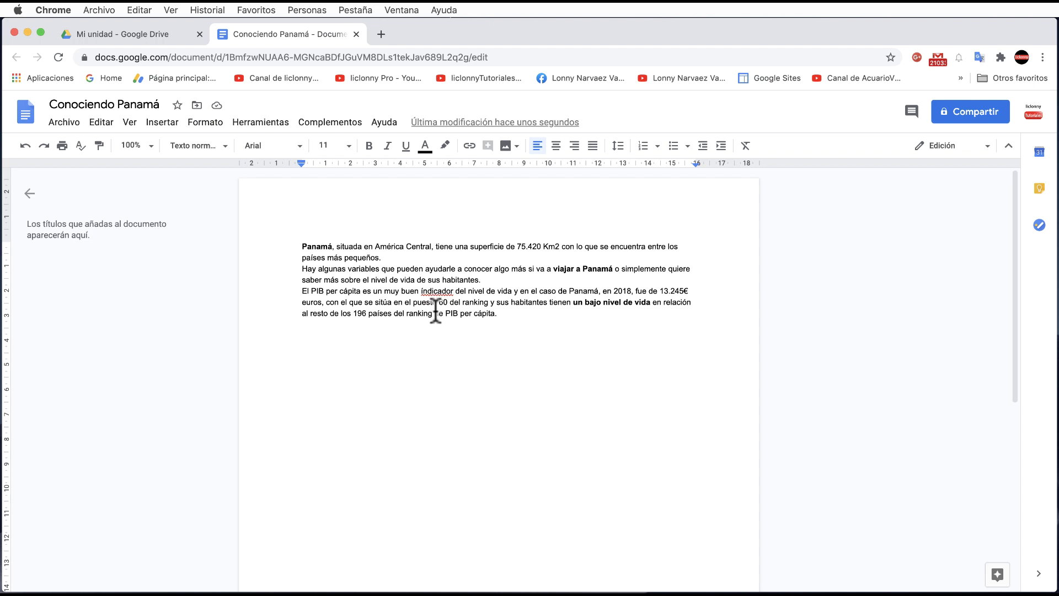
left_click(327, 226)
left_click_drag(302, 246, 336, 246)
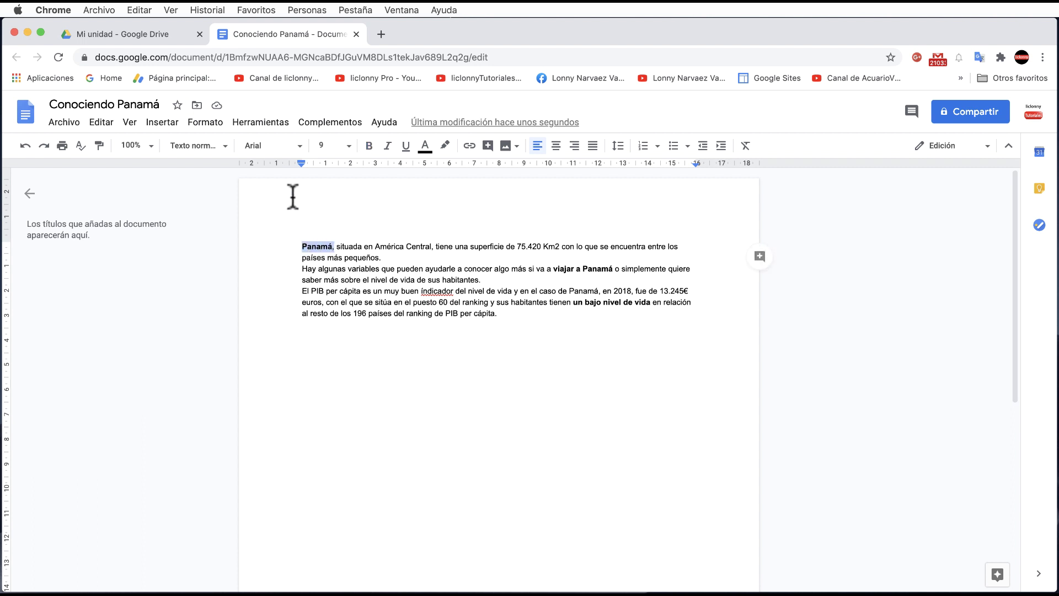
left_click(224, 150)
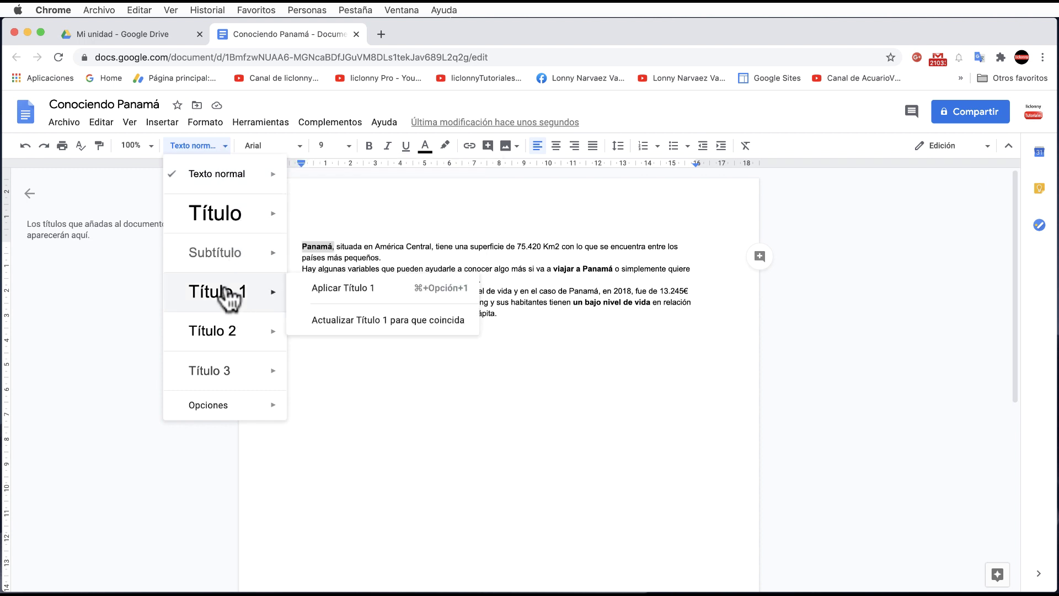
mouse_move(218, 291)
mouse_move(213, 331)
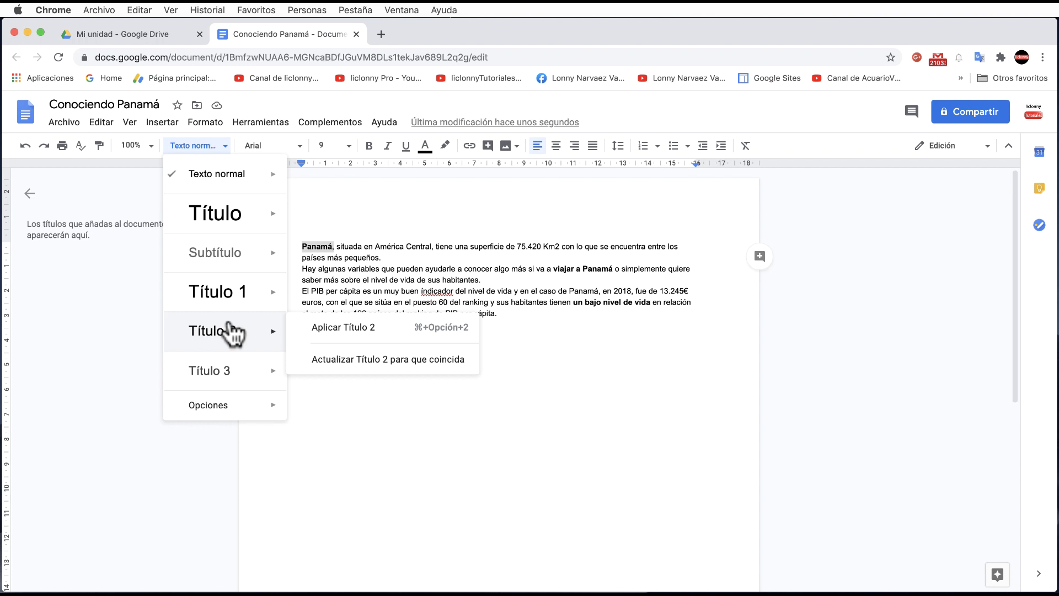
left_click(232, 333)
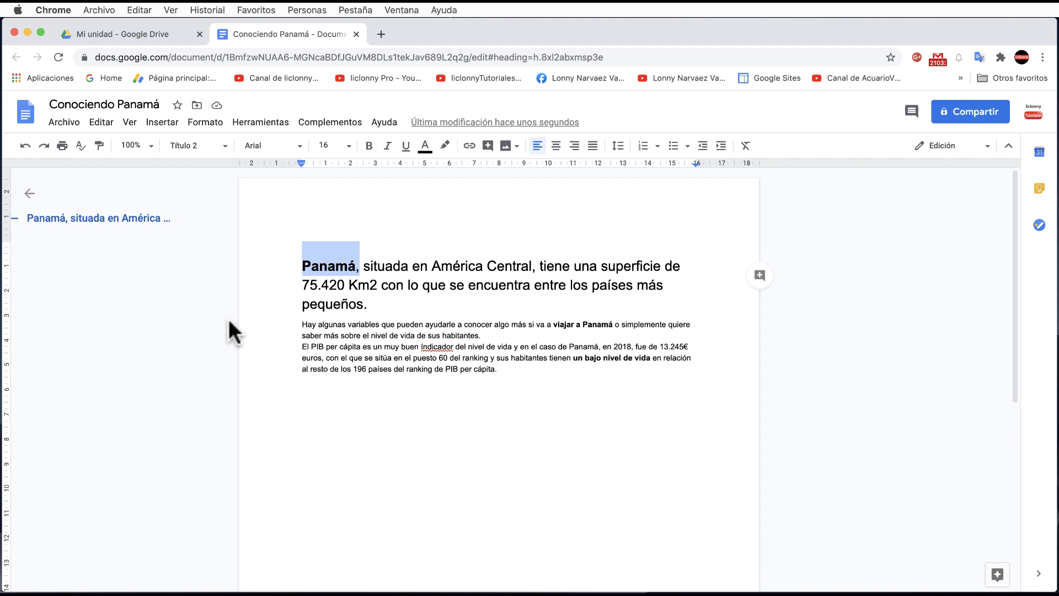
key("ctrl+z")
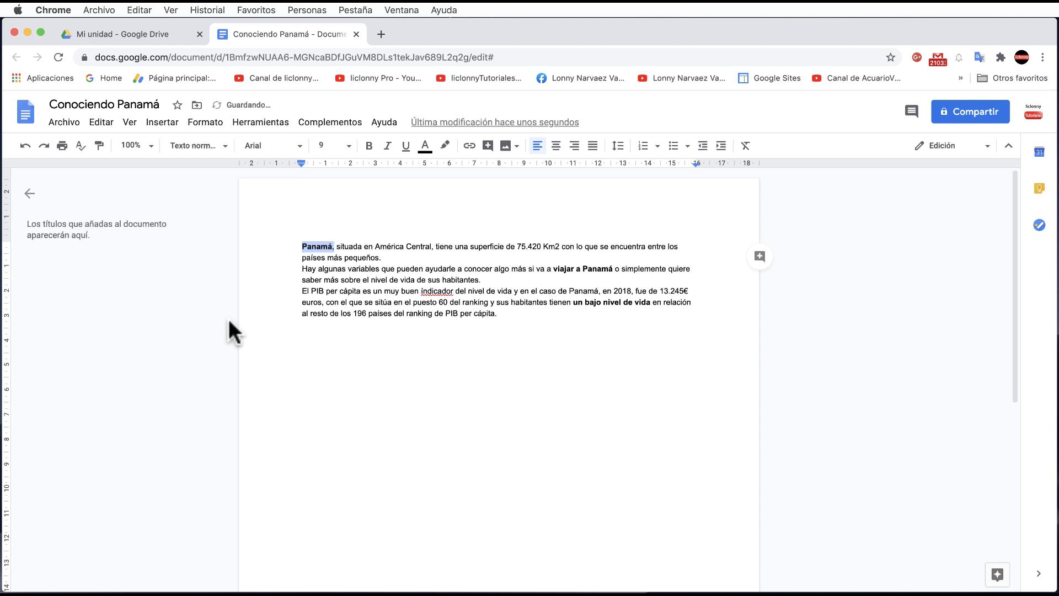
left_click(340, 231)
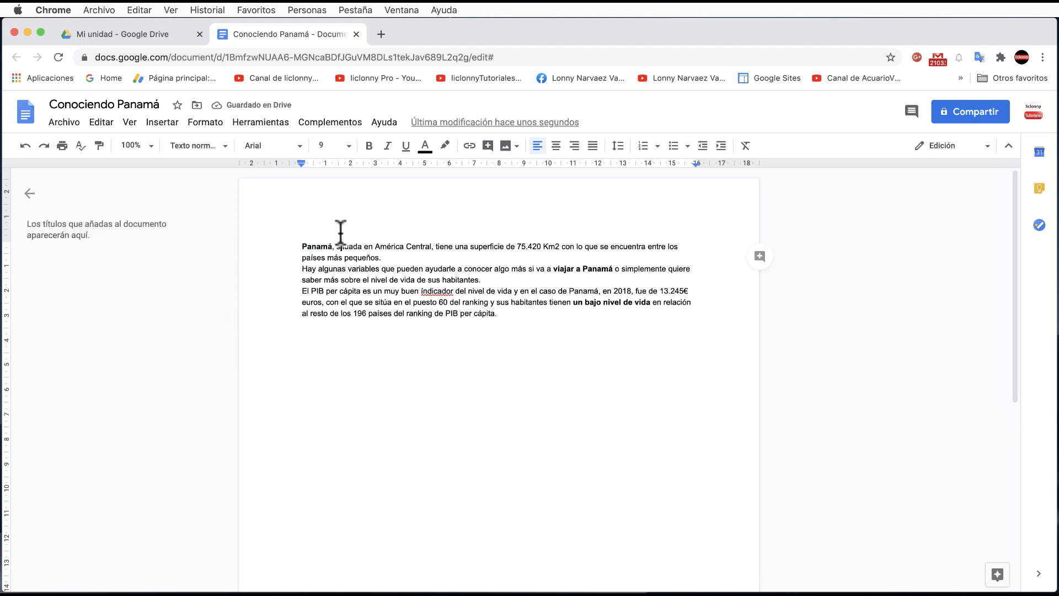
Insert a 'Situación del lugar' line above the paragraphs and style it as Título.
left_click(302, 245)
key("Return")
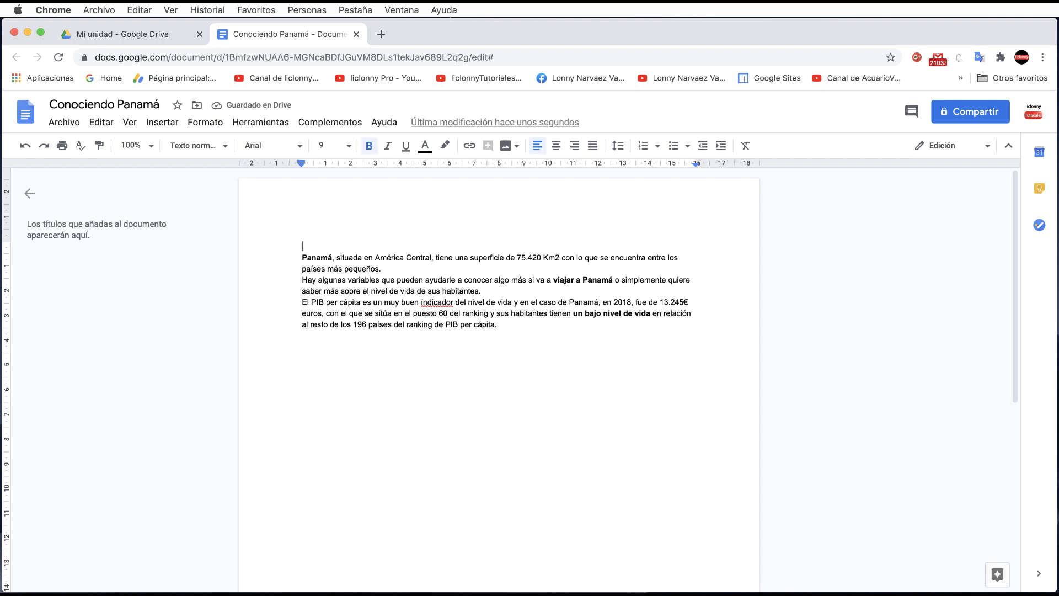
type("s")
type("ón")
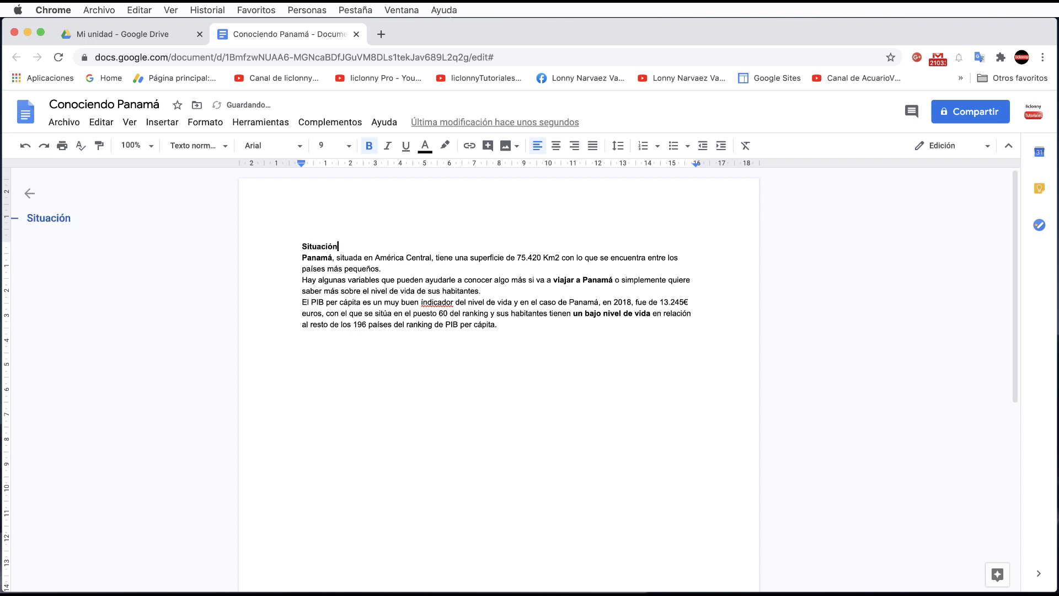
type(" del lug")
type("ar")
left_click_drag(373, 246, 305, 246)
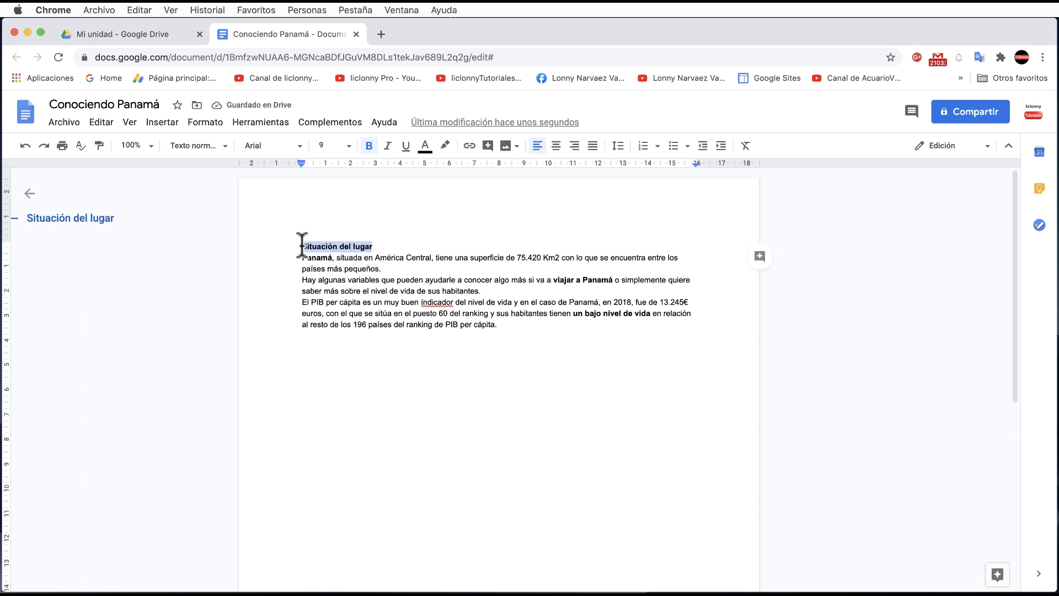
left_click(228, 147)
mouse_move(217, 214)
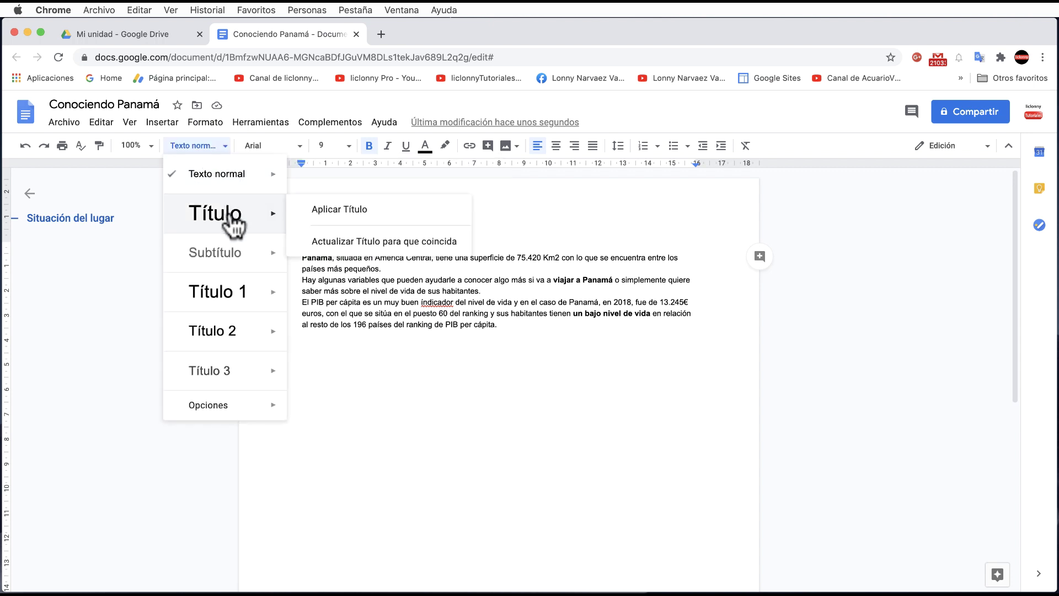
left_click(326, 209)
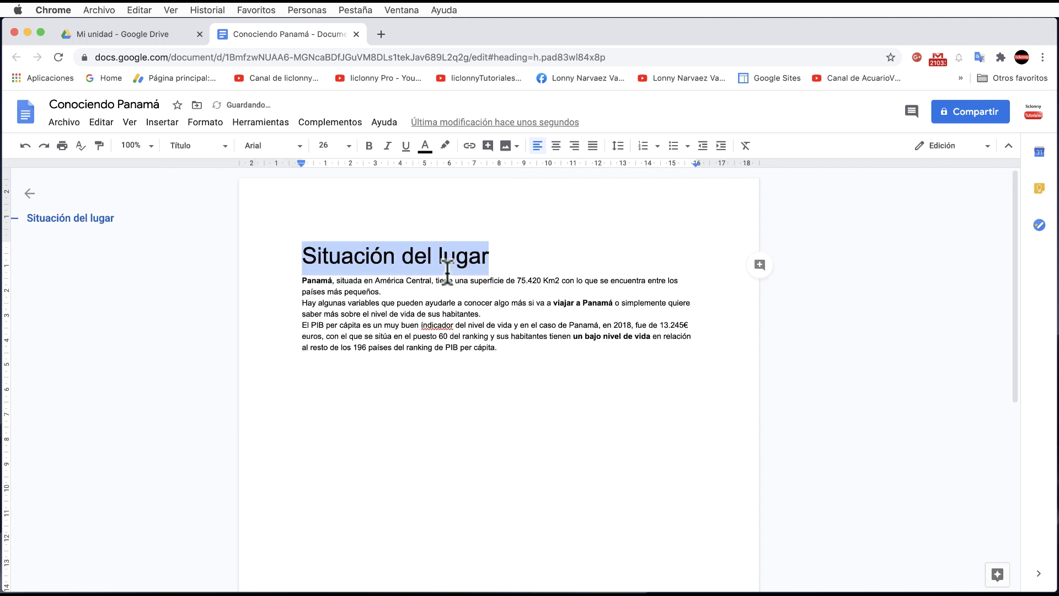
Restyle the 'Situación del lugar' heading from Título to Subtítulo.
left_click(587, 251)
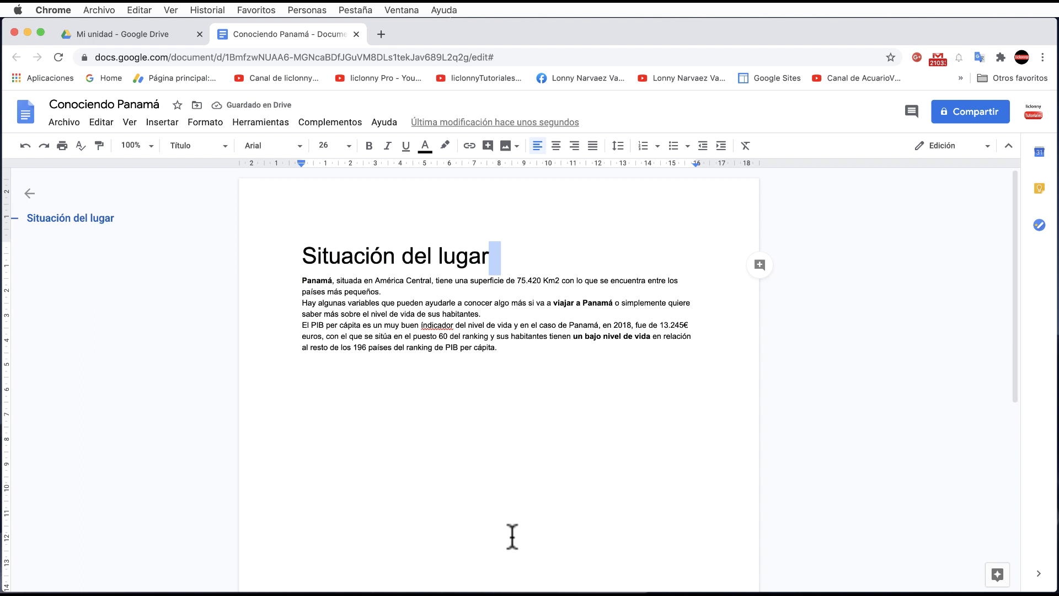
left_click(511, 366)
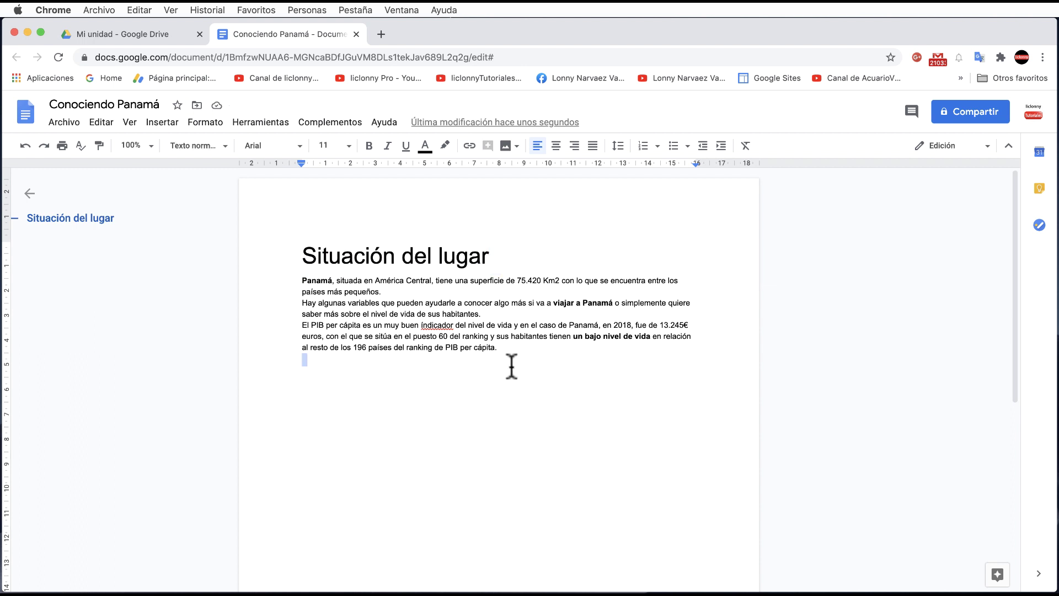
left_click_drag(489, 257, 283, 258)
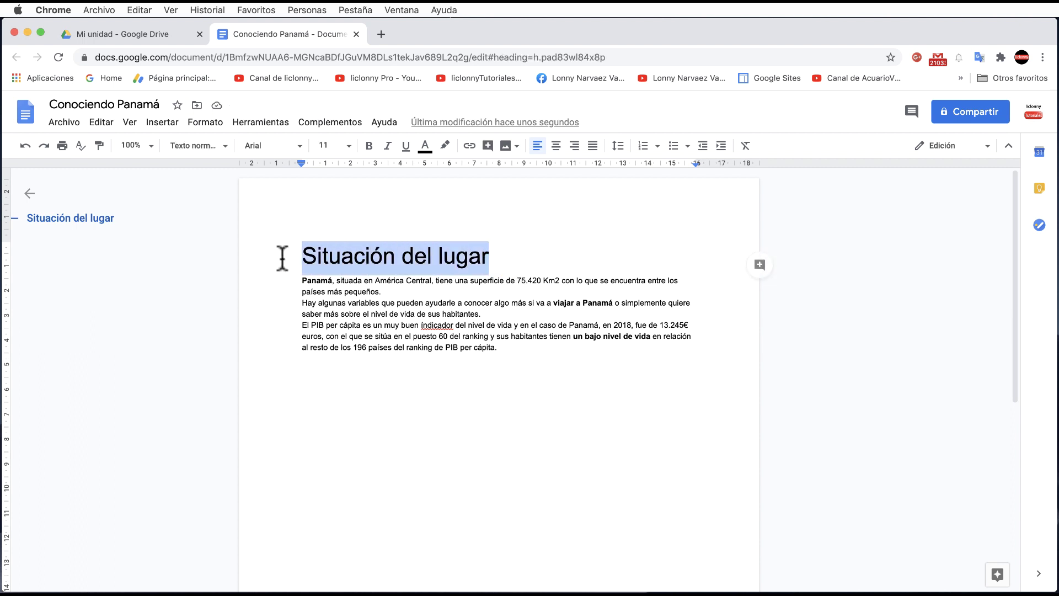
left_click(227, 155)
mouse_move(211, 252)
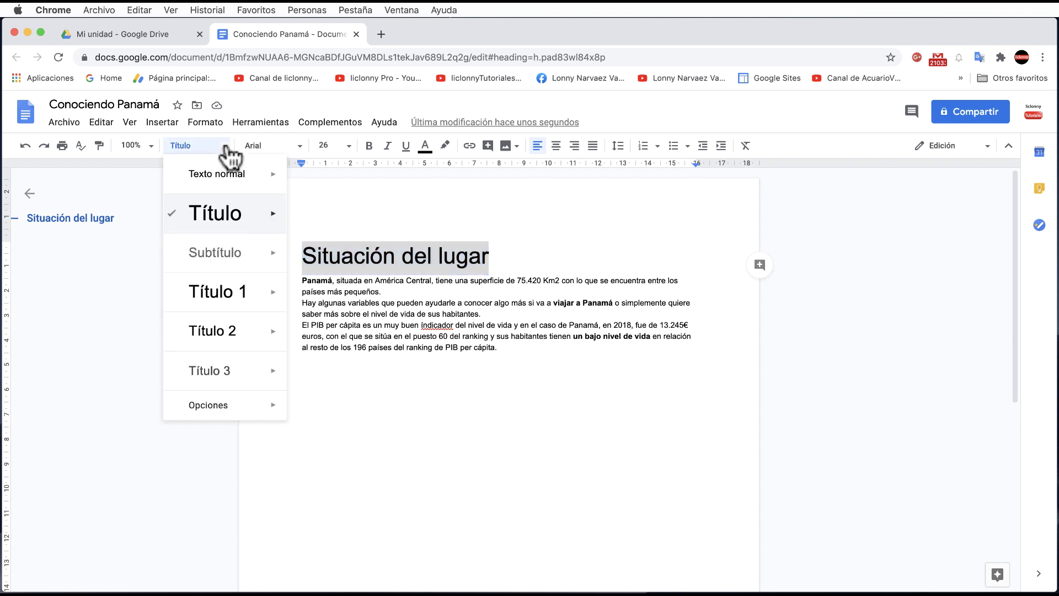
left_click(232, 249)
left_click(450, 240)
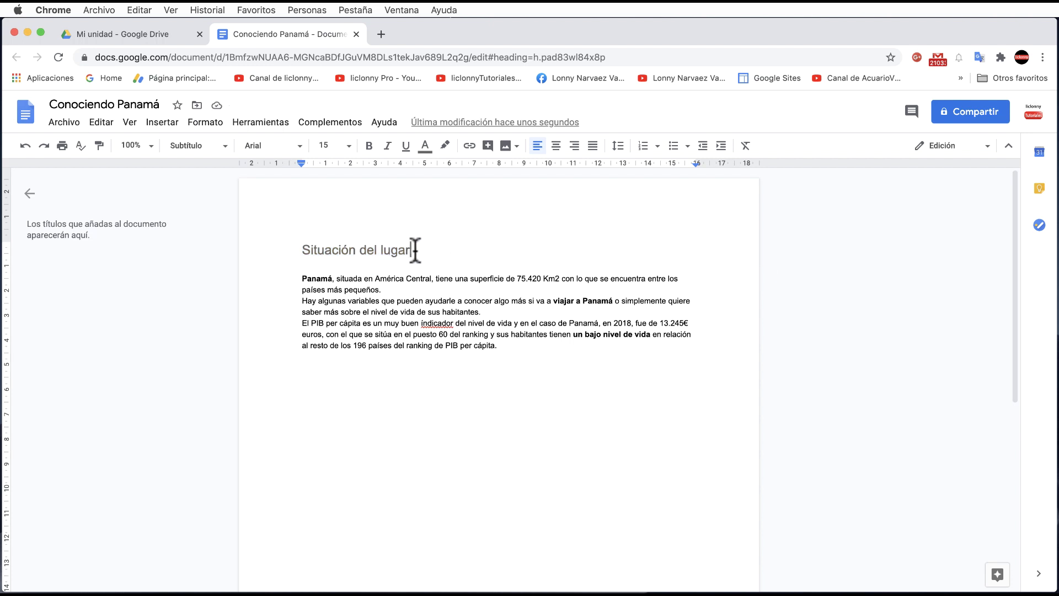
Change the 'Situación del lugar' heading font to Lobster.
left_click_drag(415, 250, 304, 251)
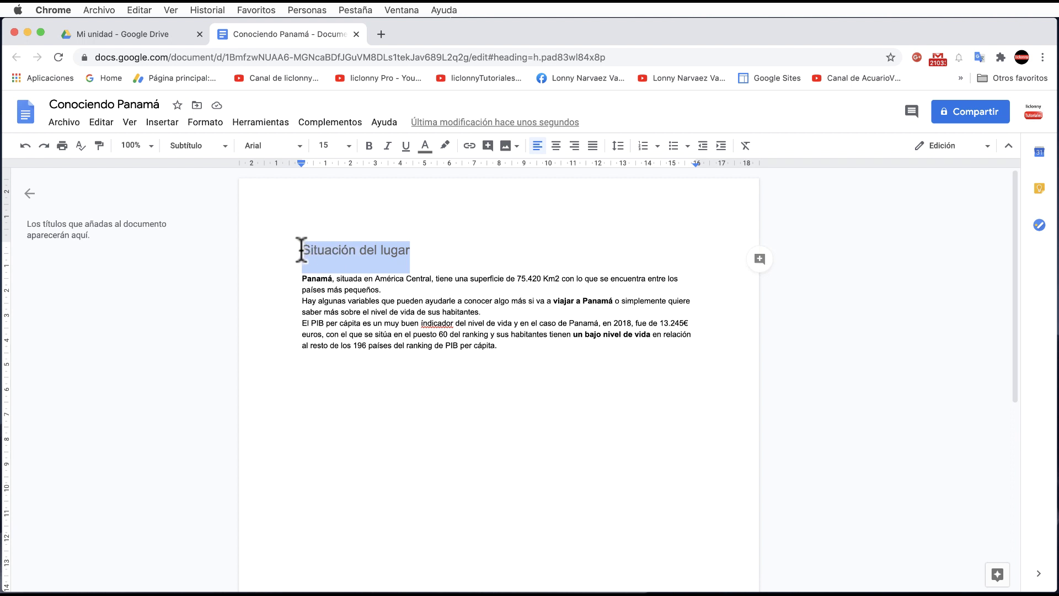
left_click(300, 147)
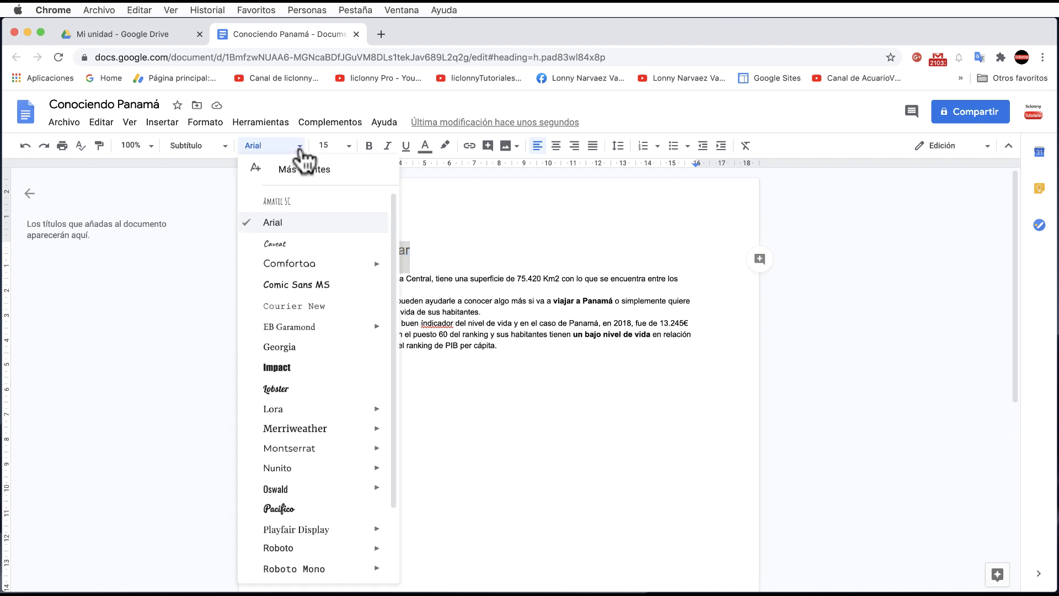
left_click(309, 390)
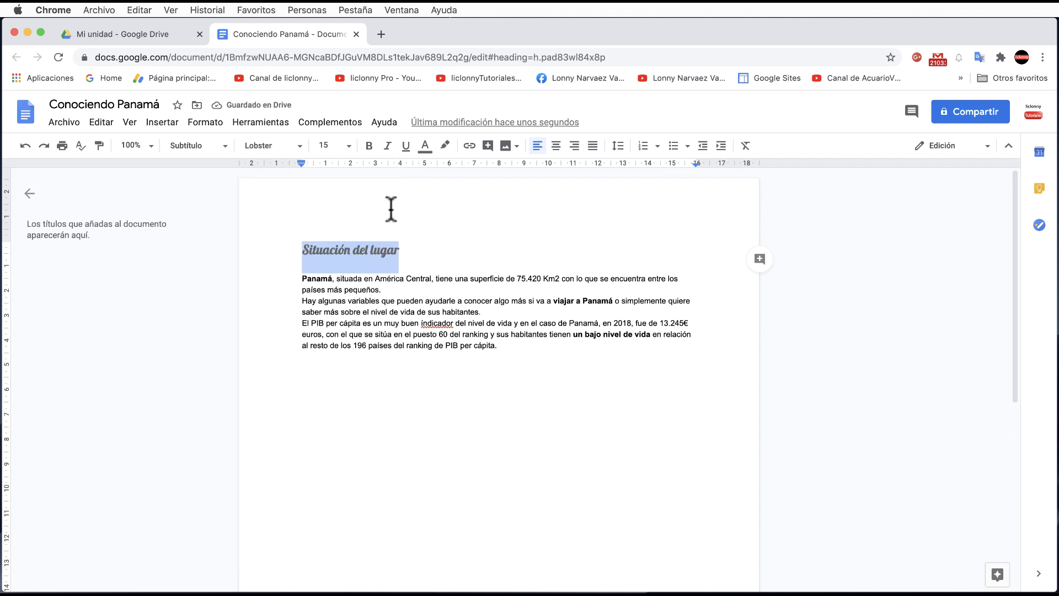
Try heading sizes 11 and 36, then settle on 24 pt.
left_click(348, 148)
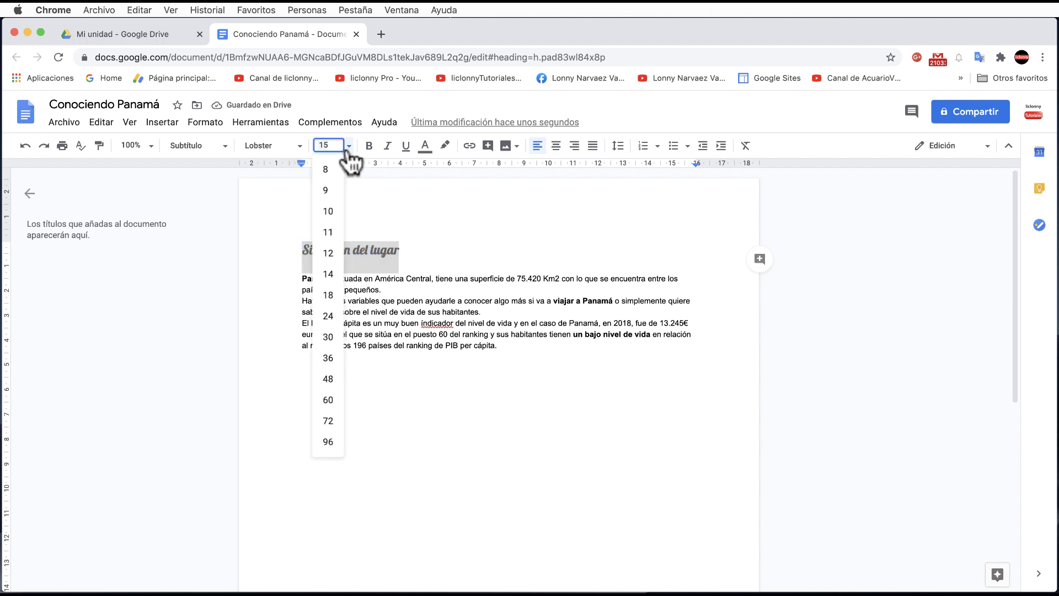
left_click(328, 232)
left_click(349, 146)
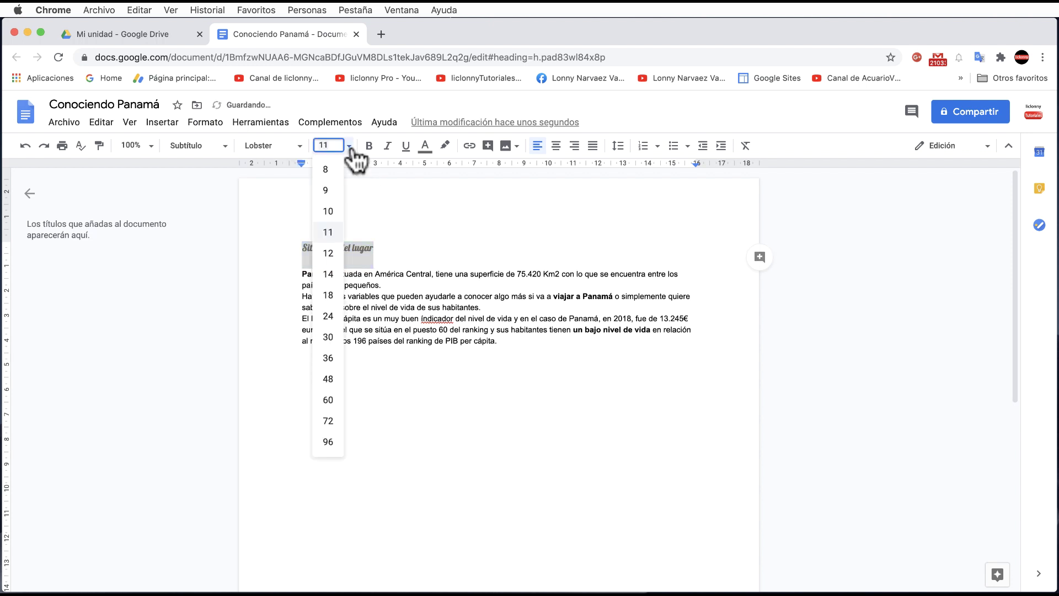
left_click(340, 361)
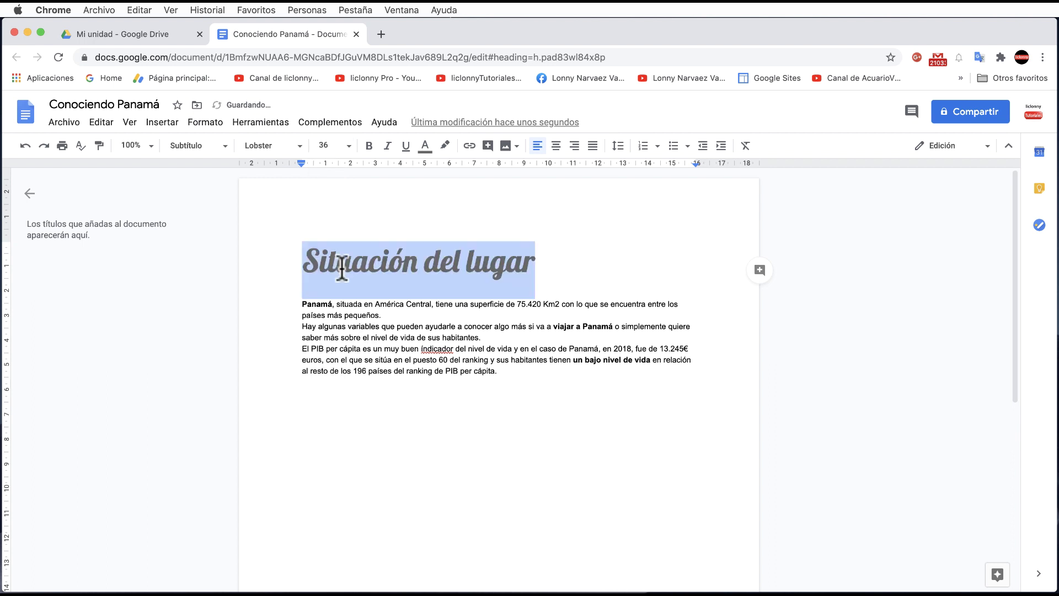
left_click(348, 146)
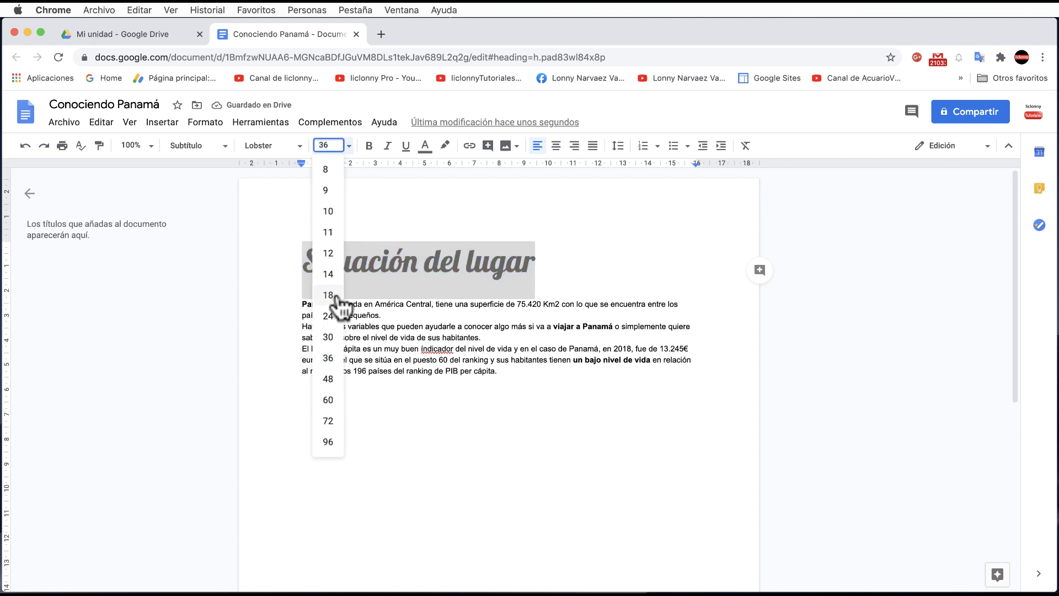
left_click(333, 319)
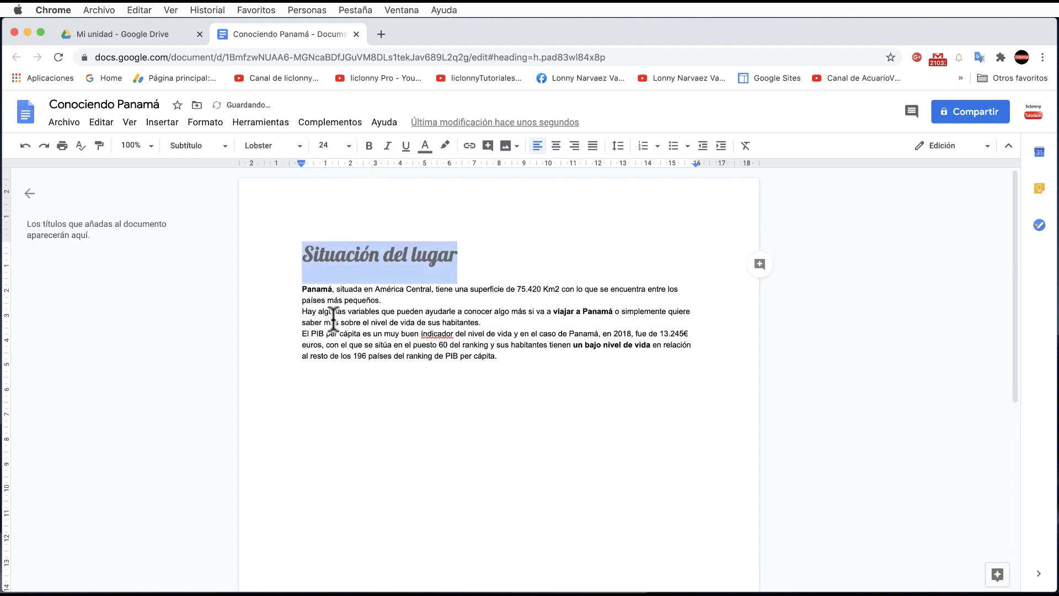
left_click(577, 228)
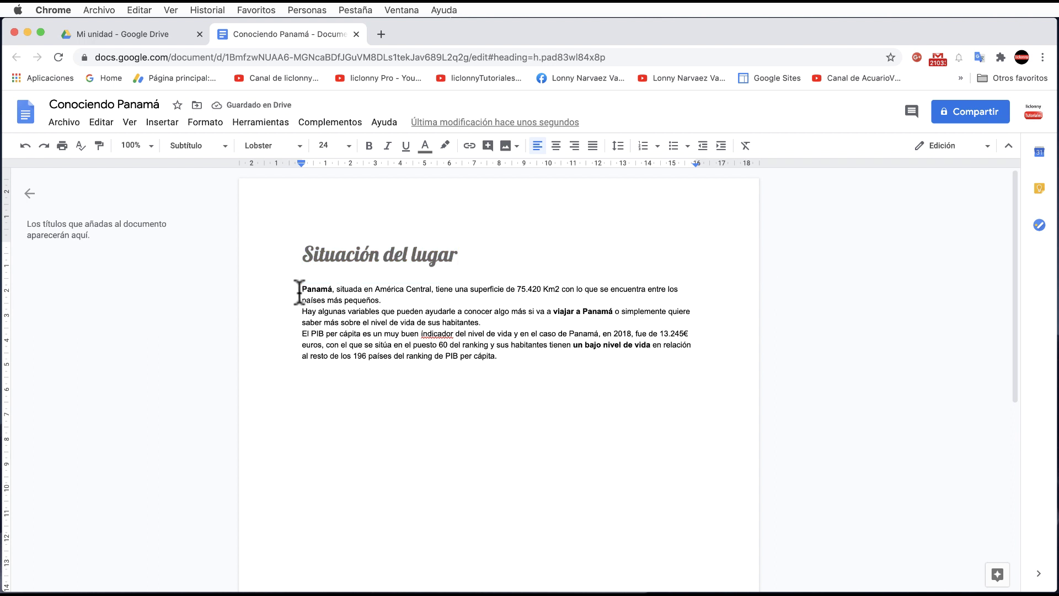
Enlarge the three Panamá body paragraphs from 9 to 11 pt.
left_click_drag(302, 288, 562, 356)
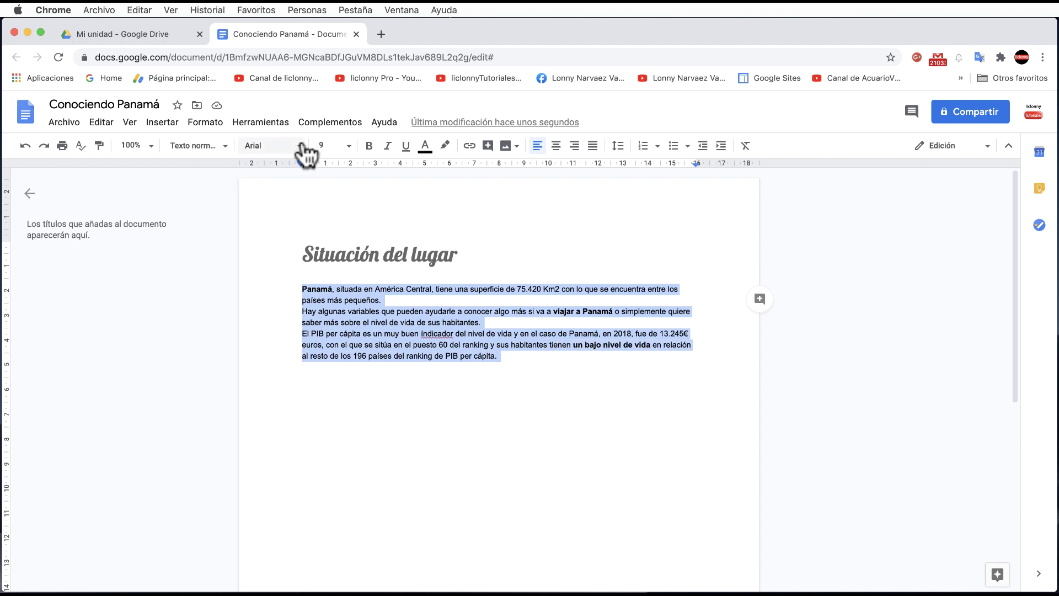
left_click(348, 146)
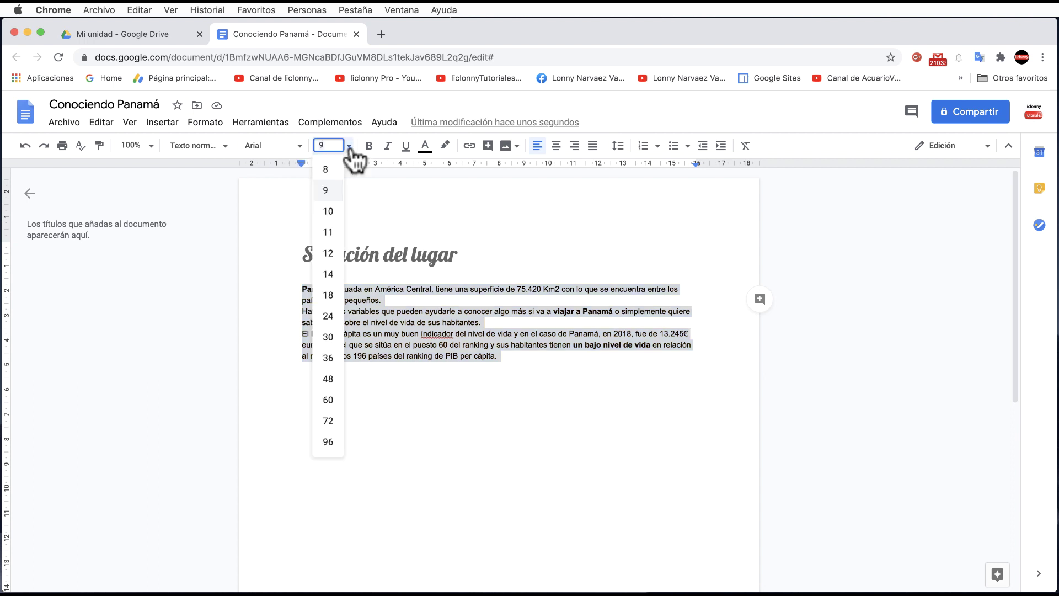
left_click(338, 233)
left_click(549, 248)
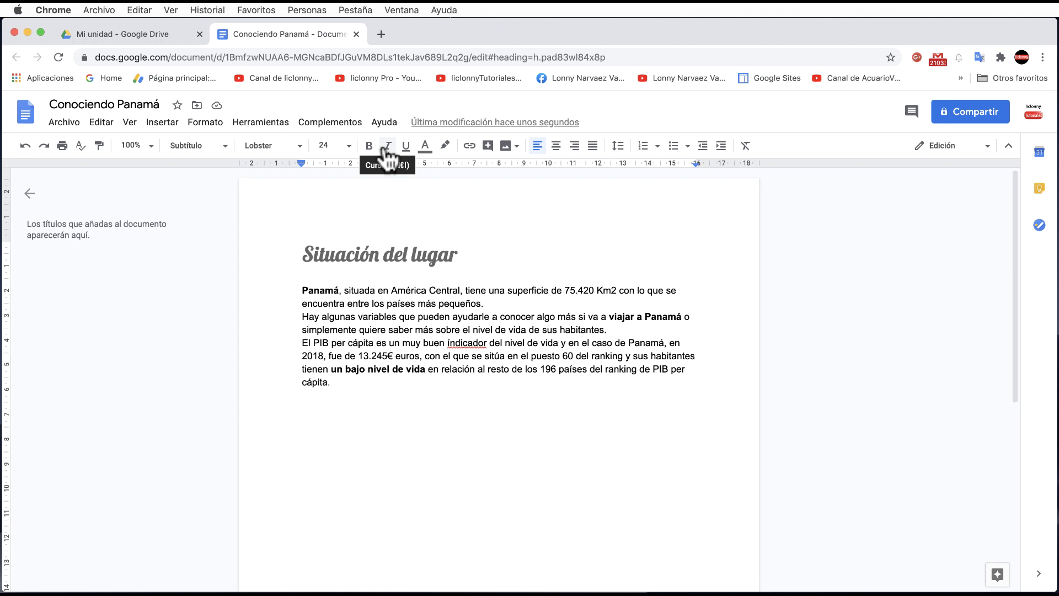
Italicize the Lobster 'Situación del lugar' heading.
left_click_drag(462, 256, 298, 256)
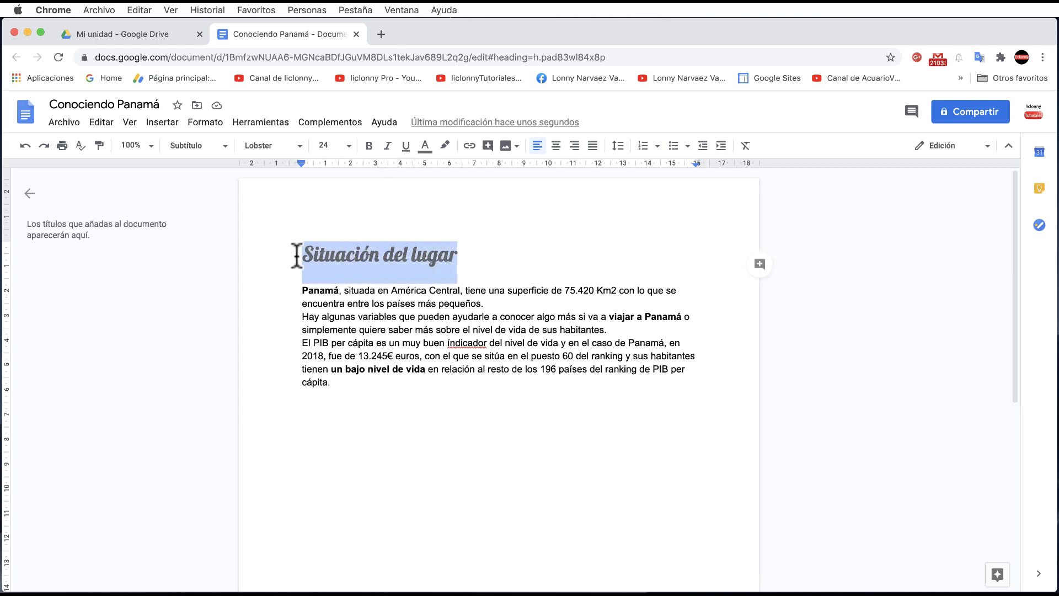
left_click(388, 147)
left_click(481, 250)
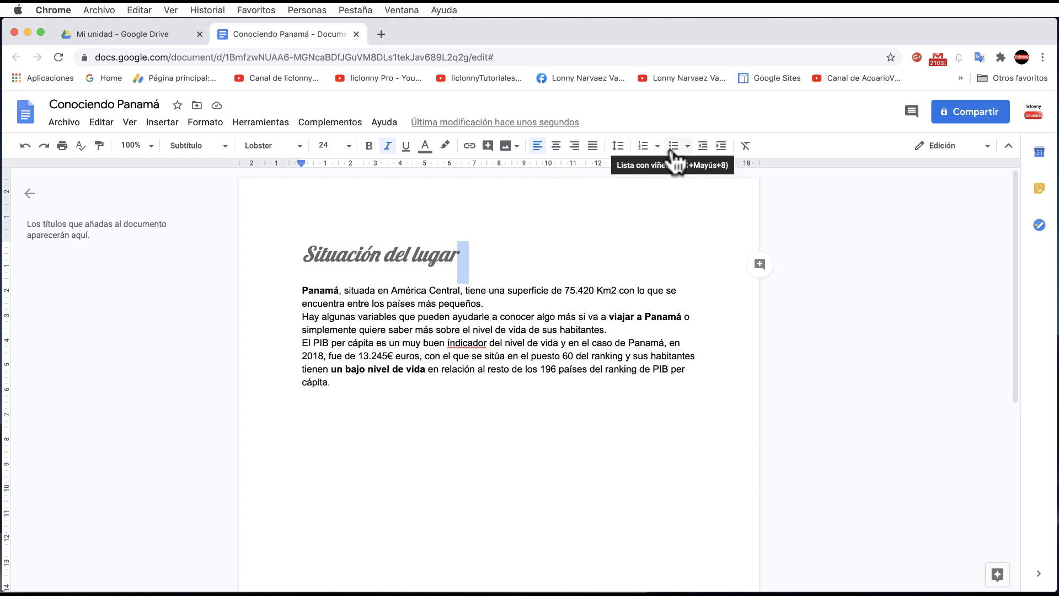
Try centre, right and justified alignment on the body, keep it left-aligned, and add a blank line below.
left_click(385, 304)
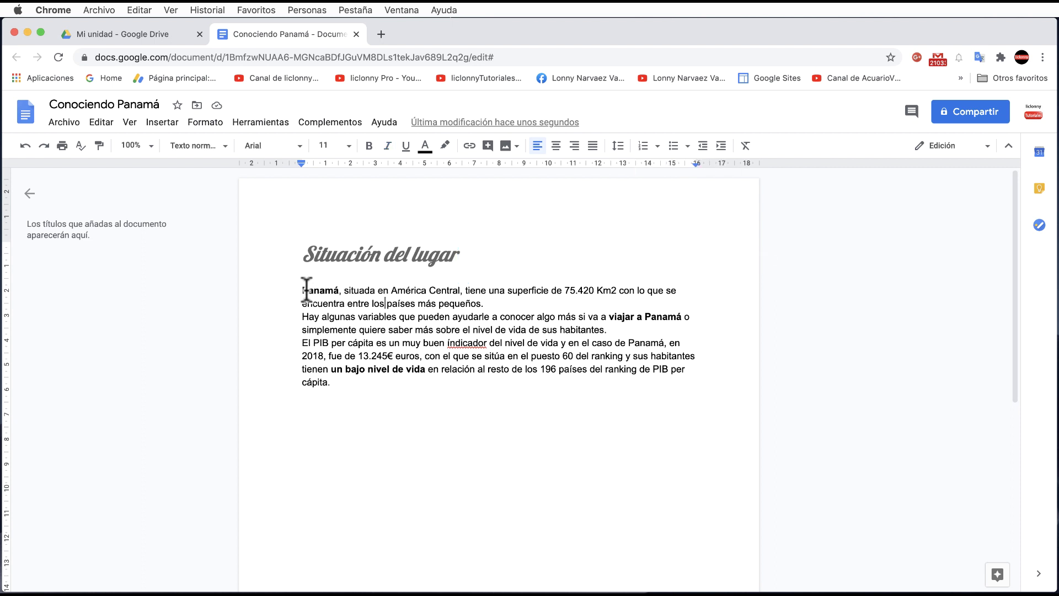
left_click_drag(304, 290, 677, 380)
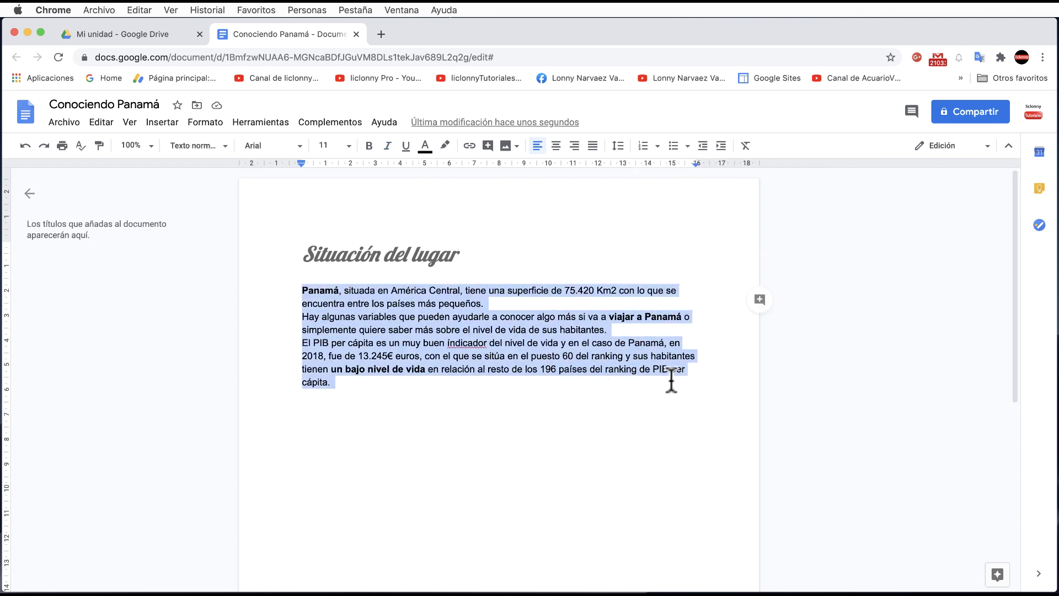
left_click(556, 146)
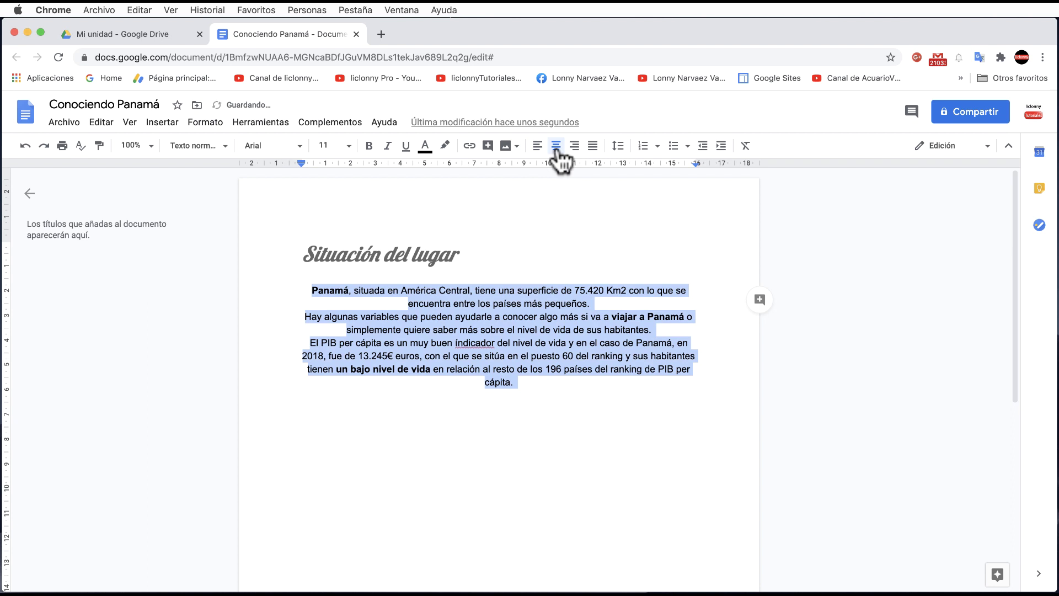
left_click(574, 146)
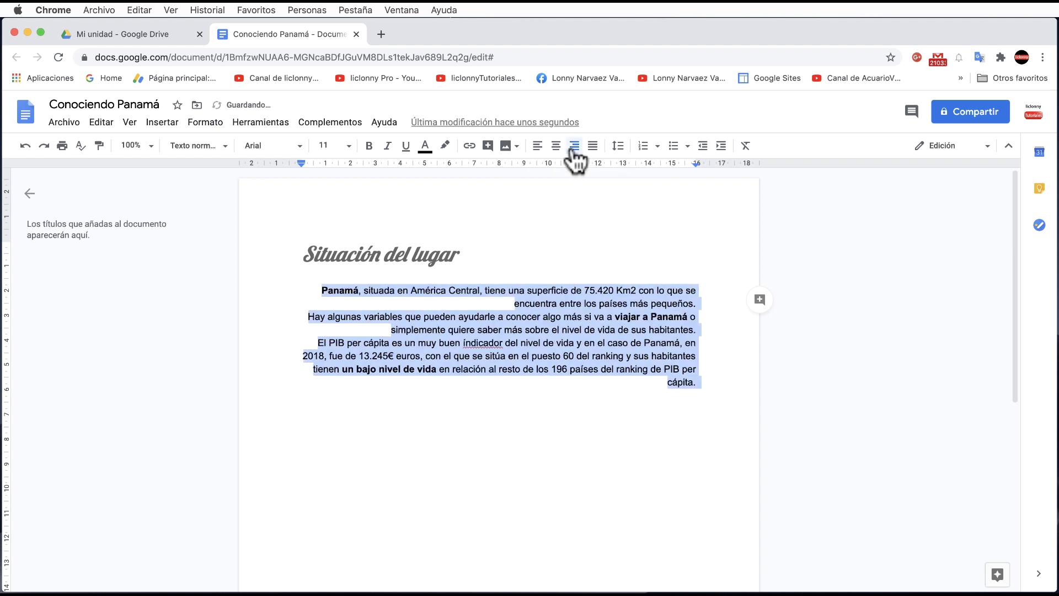
left_click(594, 148)
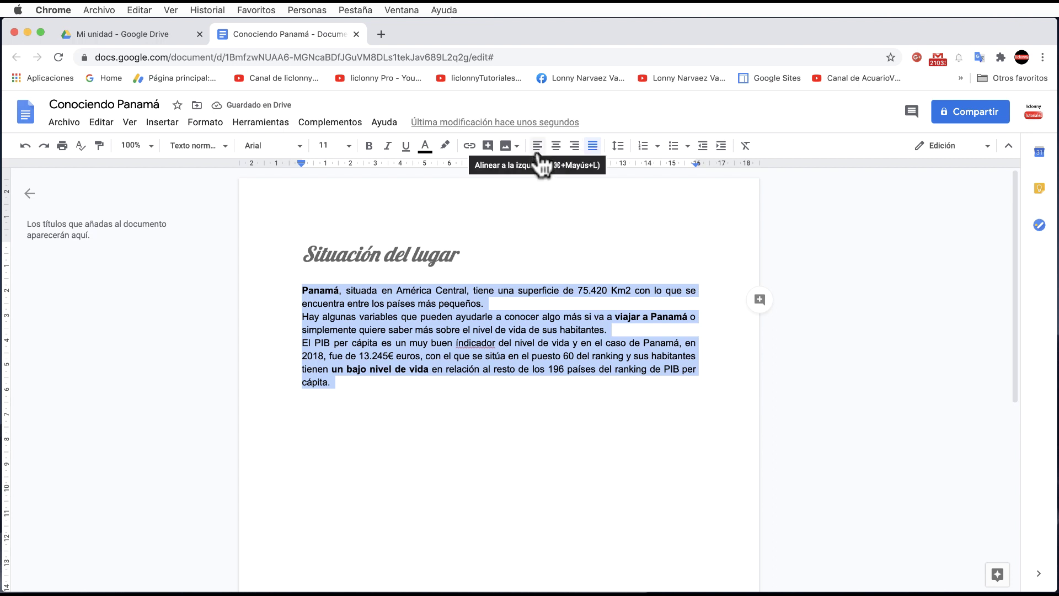
left_click(538, 149)
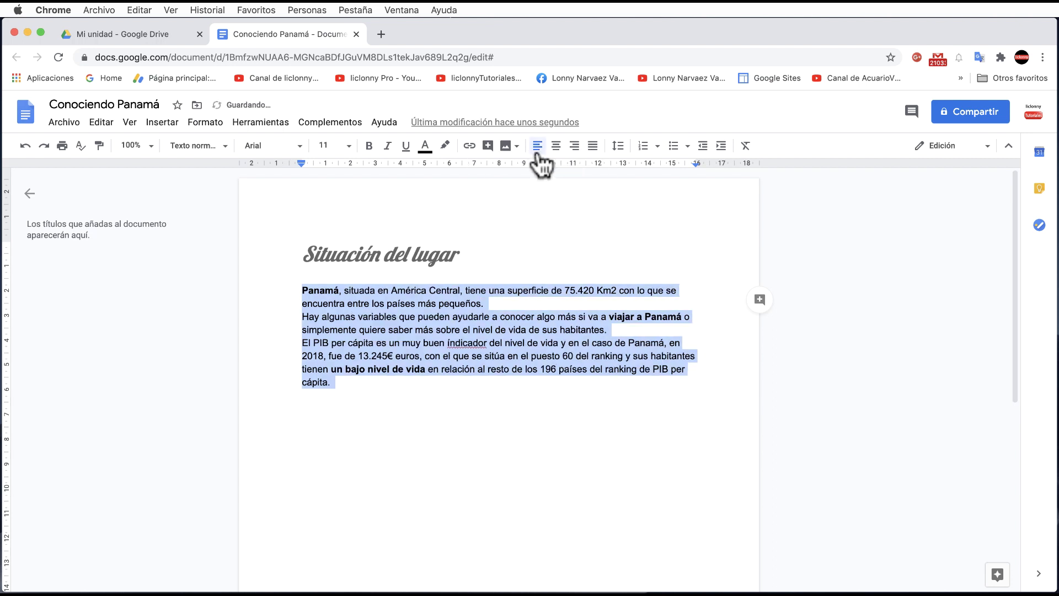
left_click(347, 390)
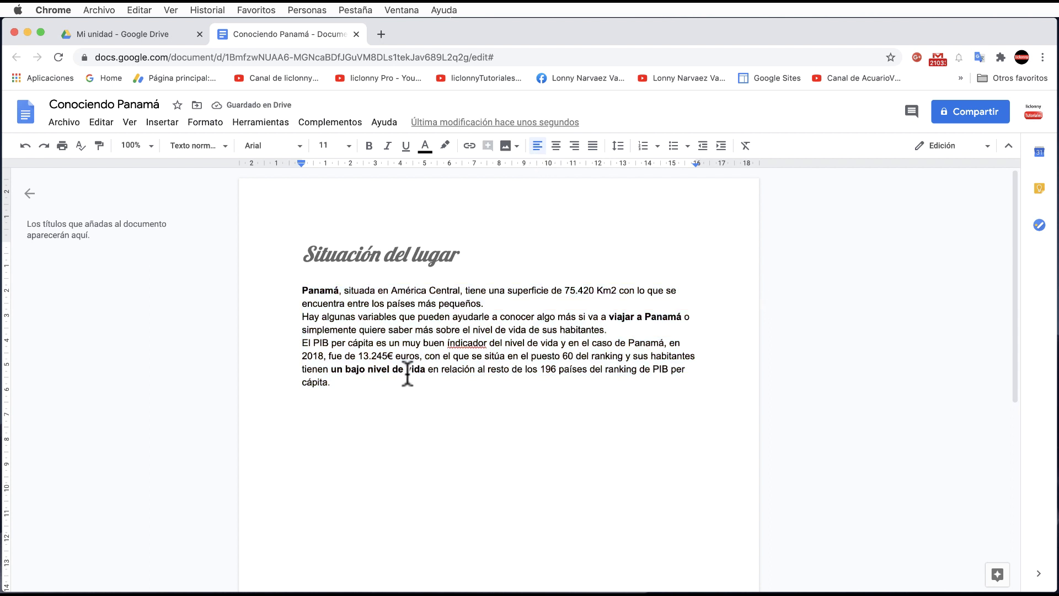
key("Return")
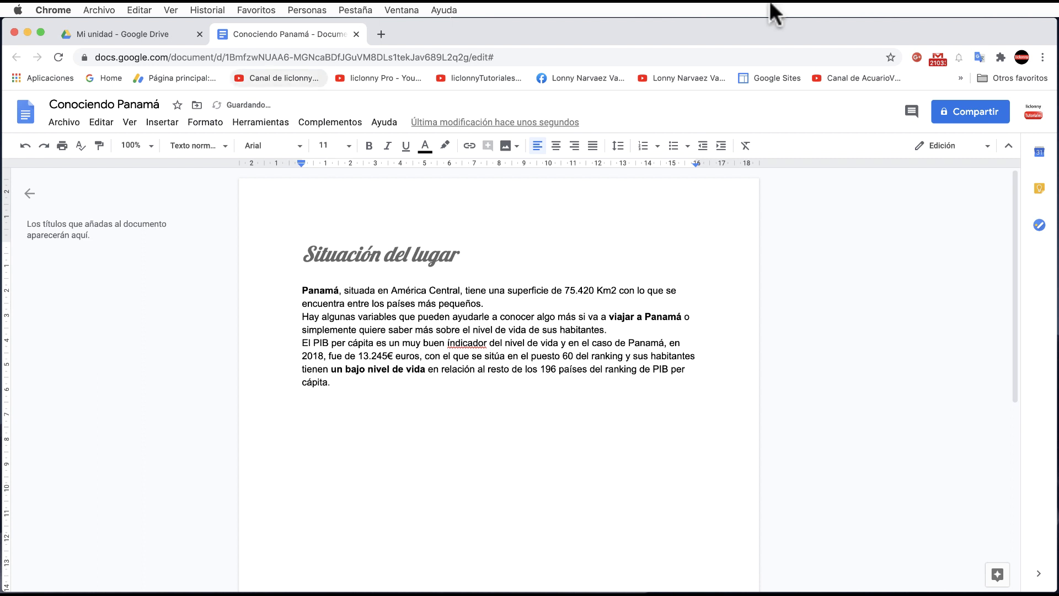
Add the line 'Lugares para conocer:' and style it as Subtítulo.
key("super+Tab")
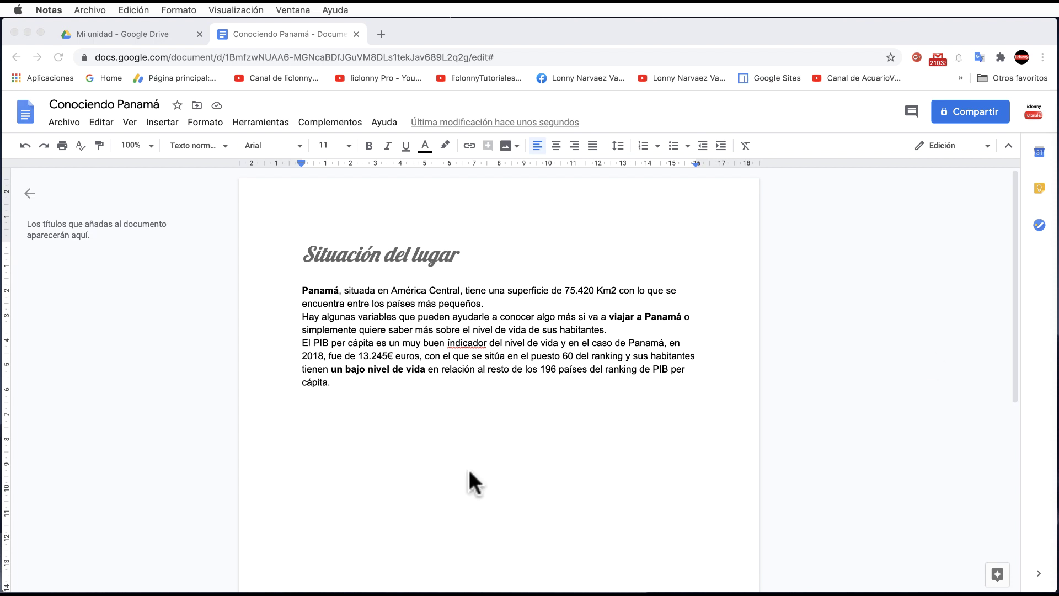
left_click(343, 409)
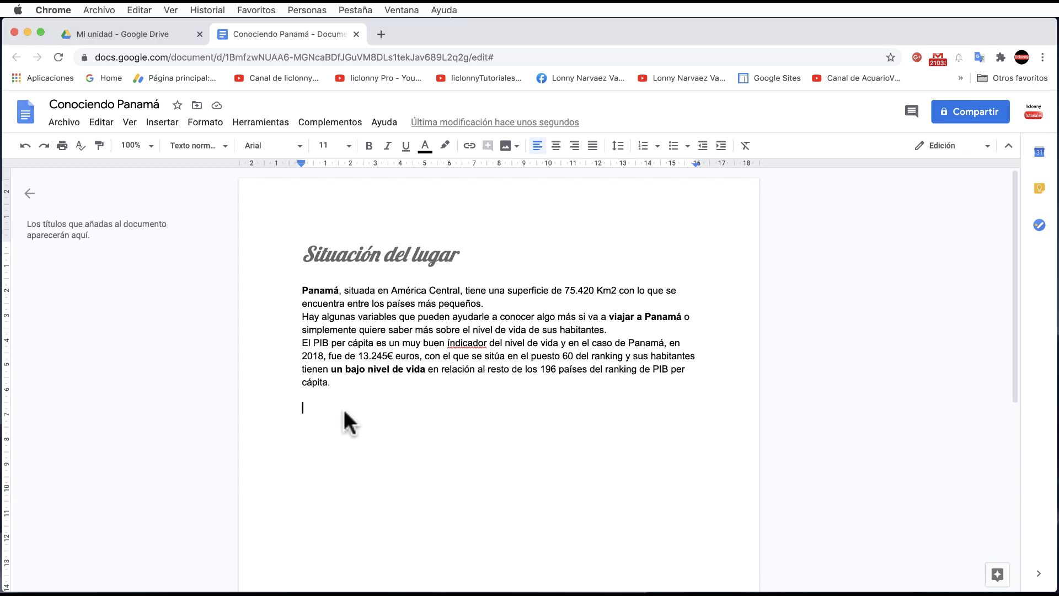
type("Lugar")
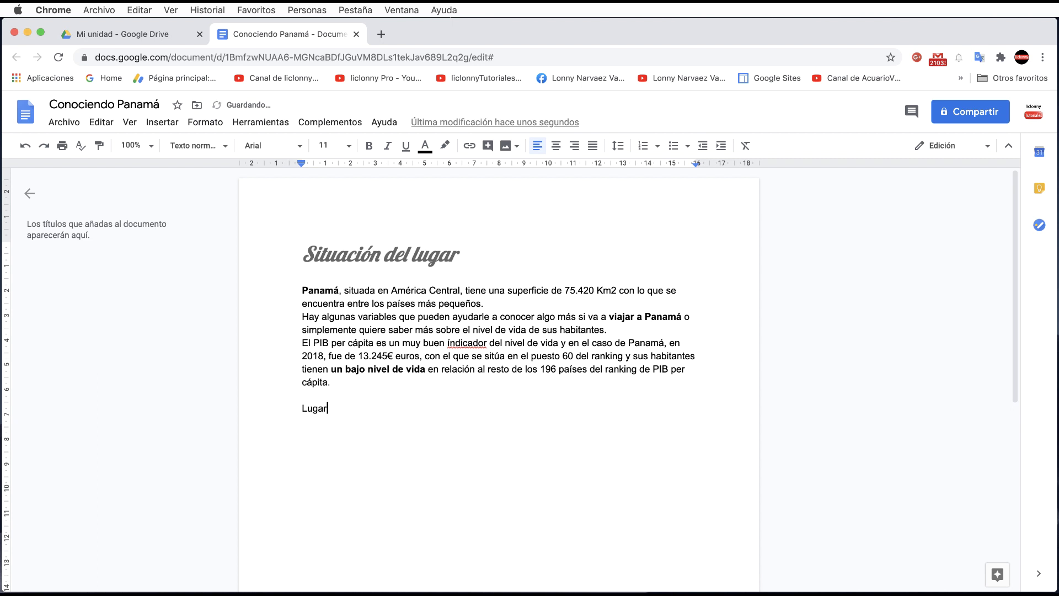
type("es p")
type("ara c")
type("onocer:")
left_click_drag(400, 410, 301, 409)
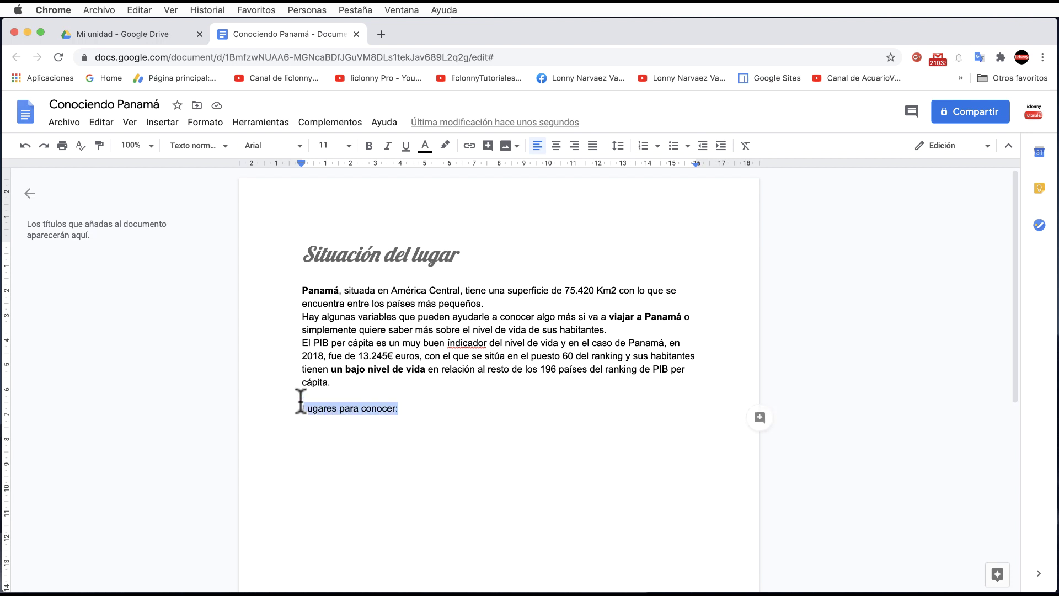
left_click(224, 146)
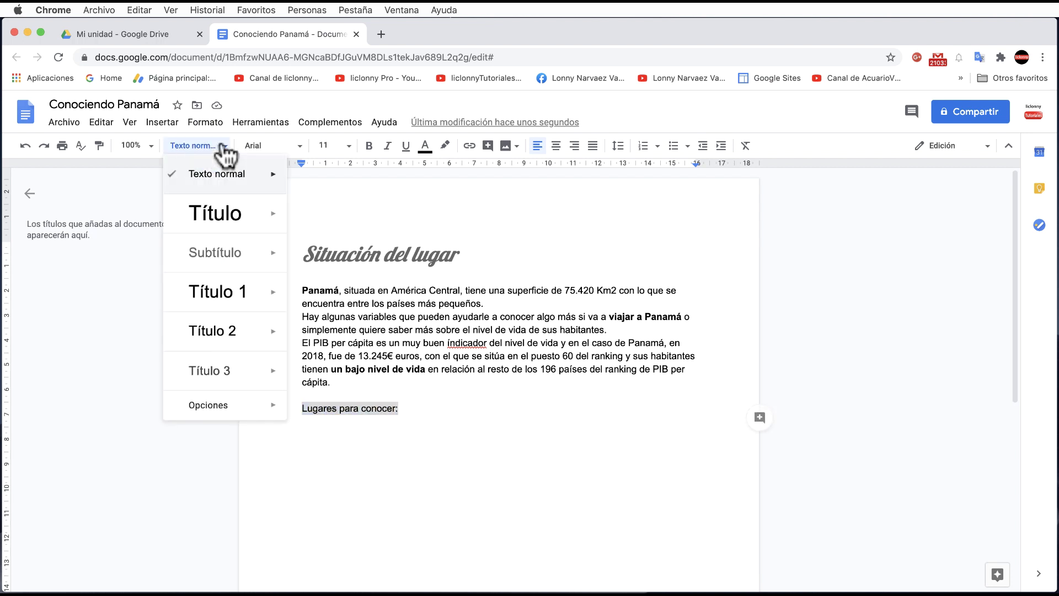
left_click(209, 249)
Paste the centred list of eleven Panamá places below the subtitle.
left_click(433, 408)
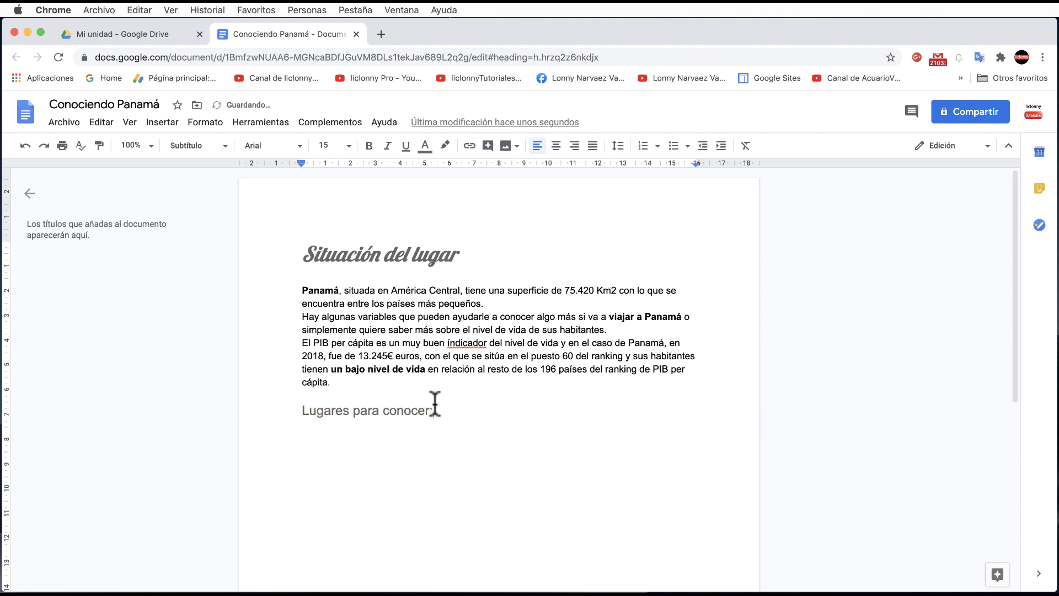
key("Return")
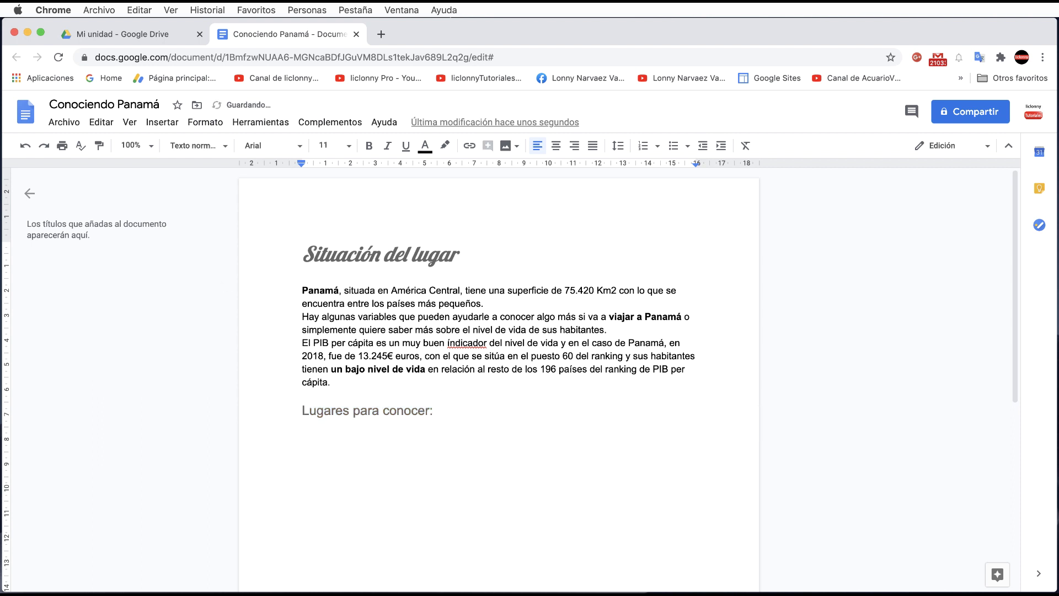
type("IGLESIA DEL CARMEN CINTA COSTERA ALBROOK MALL MULTICENTRO MULTIPLAZA PACIFIC CENTRO DE VISITANTES DE MIRAFLORES MERCADO ARTESANAL DE BALBOA COMARCA DE LOS INDIOS EMBERA TREN TRANS-ISTMICO LAGO GATUN AVISTAMIENTO DE BALLENAS")
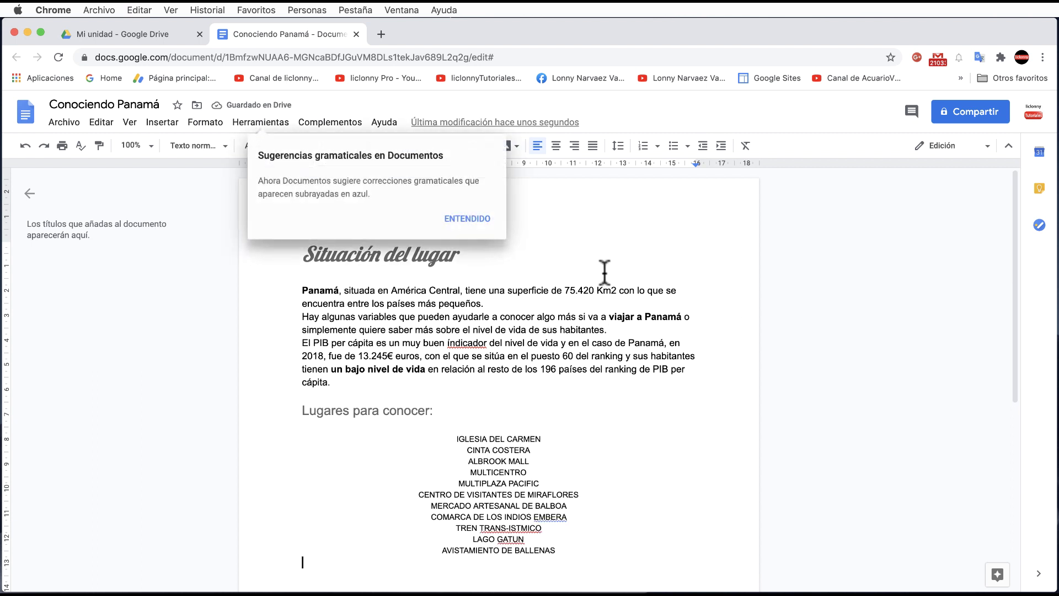
Dismiss the grammar notice and left-align the eleven sites under 'Lugares para conocer:'.
left_click(475, 220)
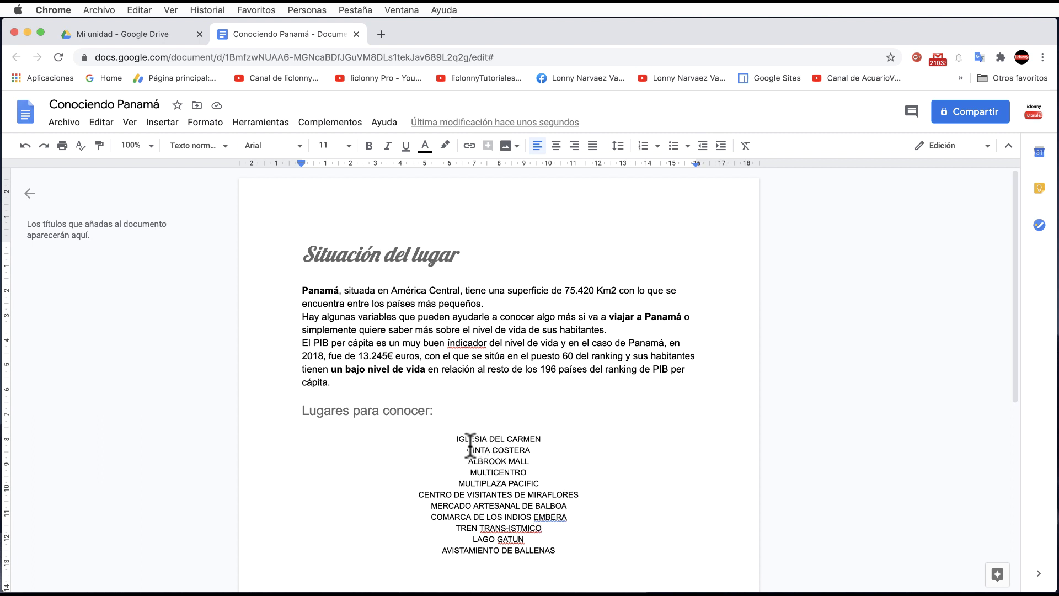
left_click_drag(457, 440, 586, 549)
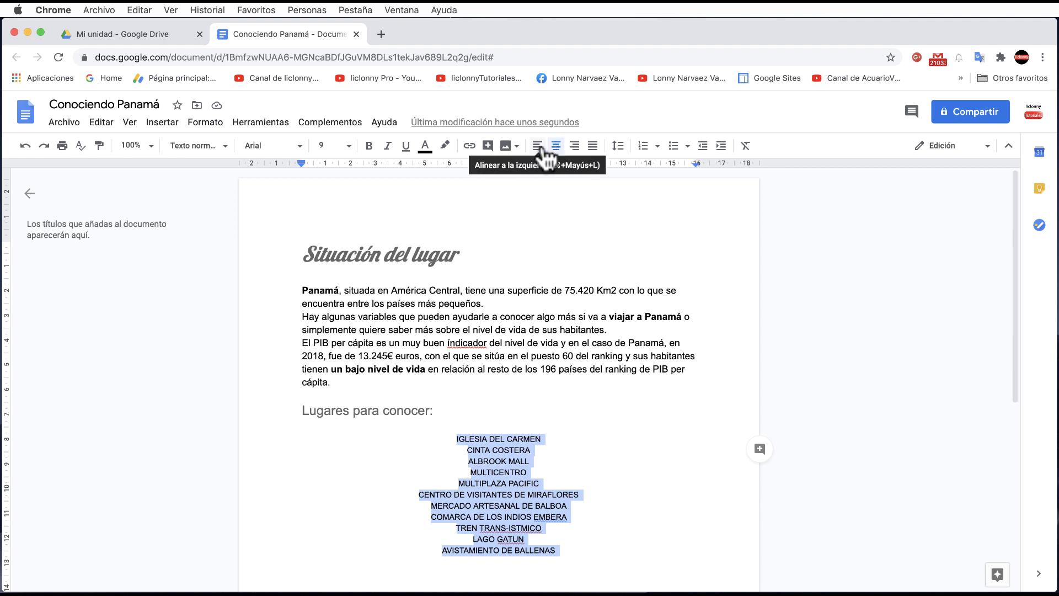
left_click(538, 147)
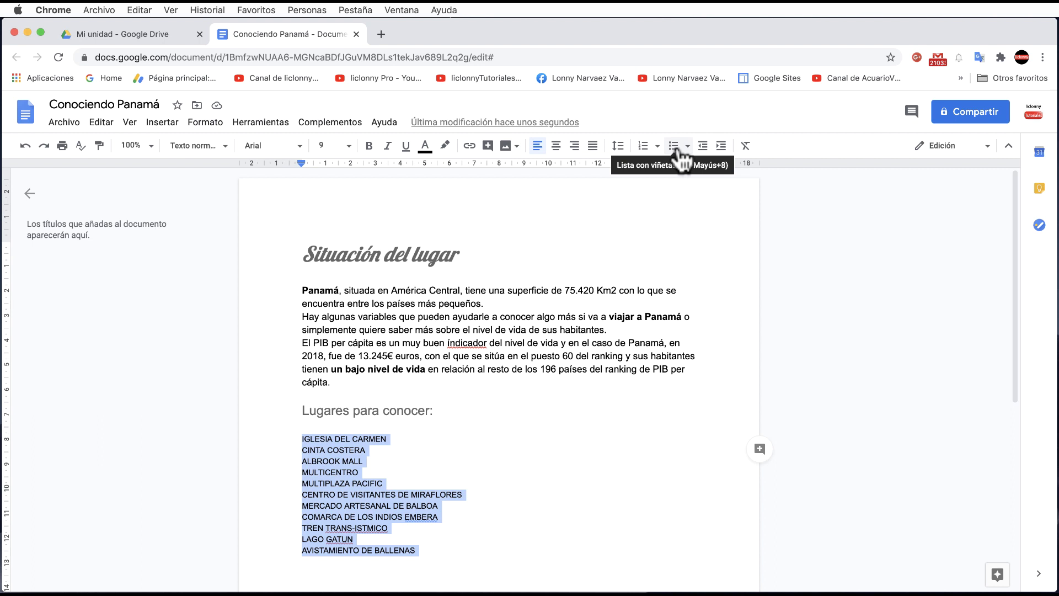
Turn the eleven places into a bulleted list and add an empty bullet at its end.
left_click(675, 145)
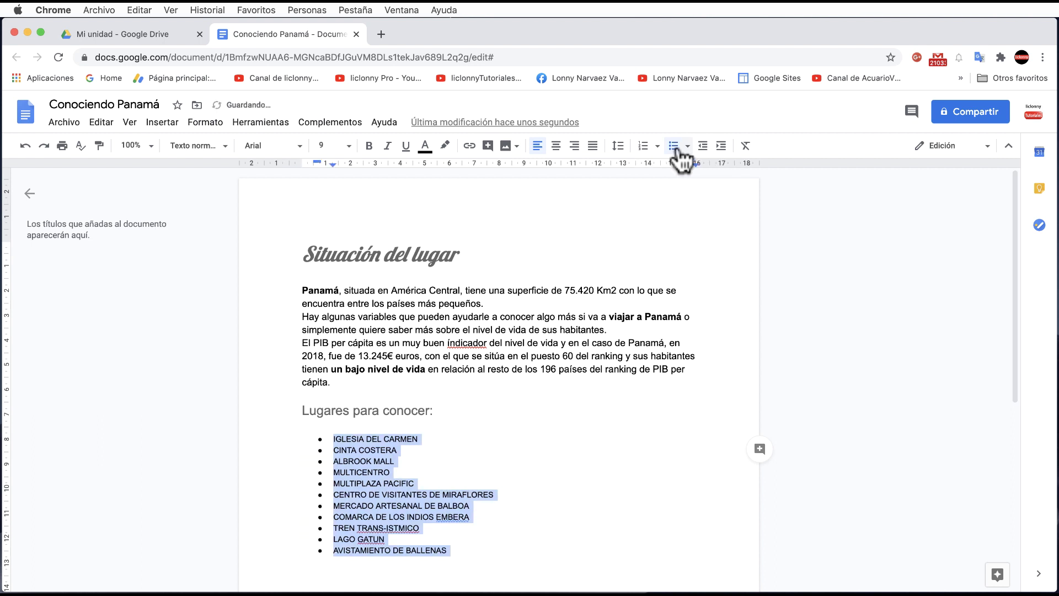
left_click(573, 433)
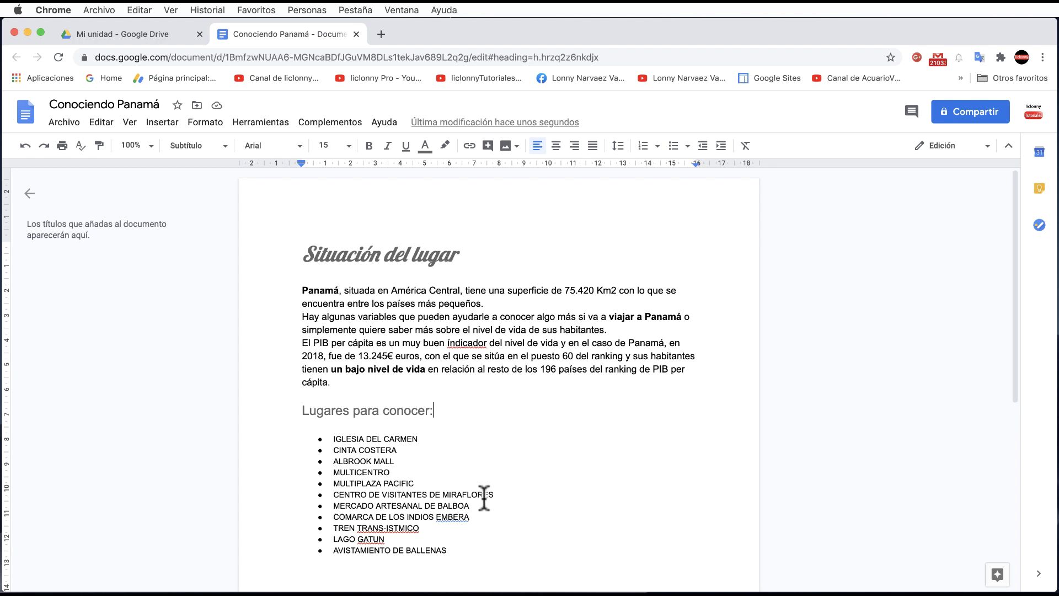
left_click(478, 548)
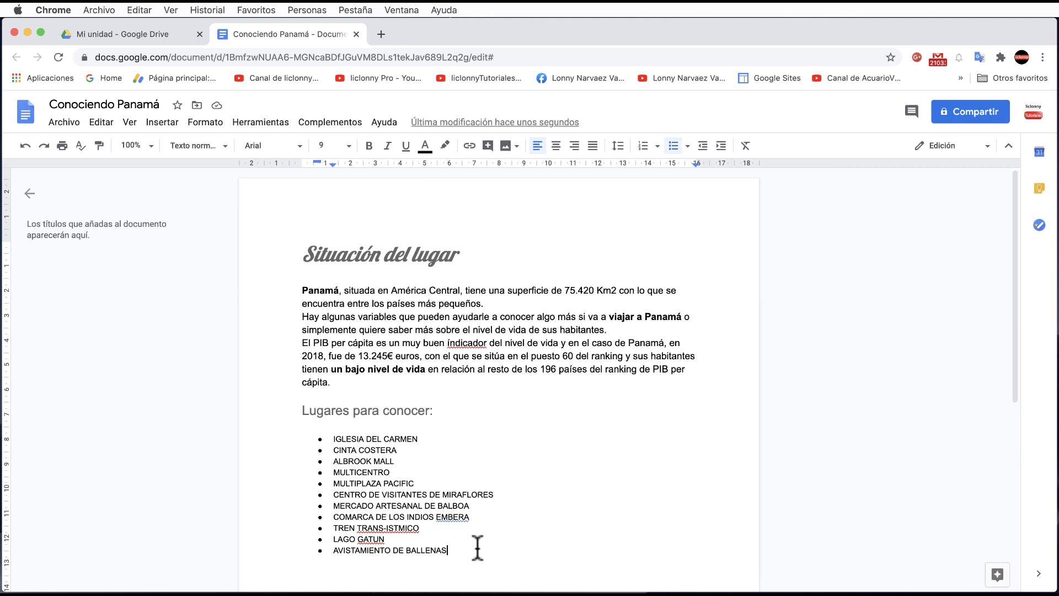
key("Return")
Put the cursor after COMARCA DE LOS INDIOS EMBERA and open the Insertar > Imagen options.
left_click(438, 425)
left_click(497, 517)
left_click(171, 128)
mouse_move(183, 145)
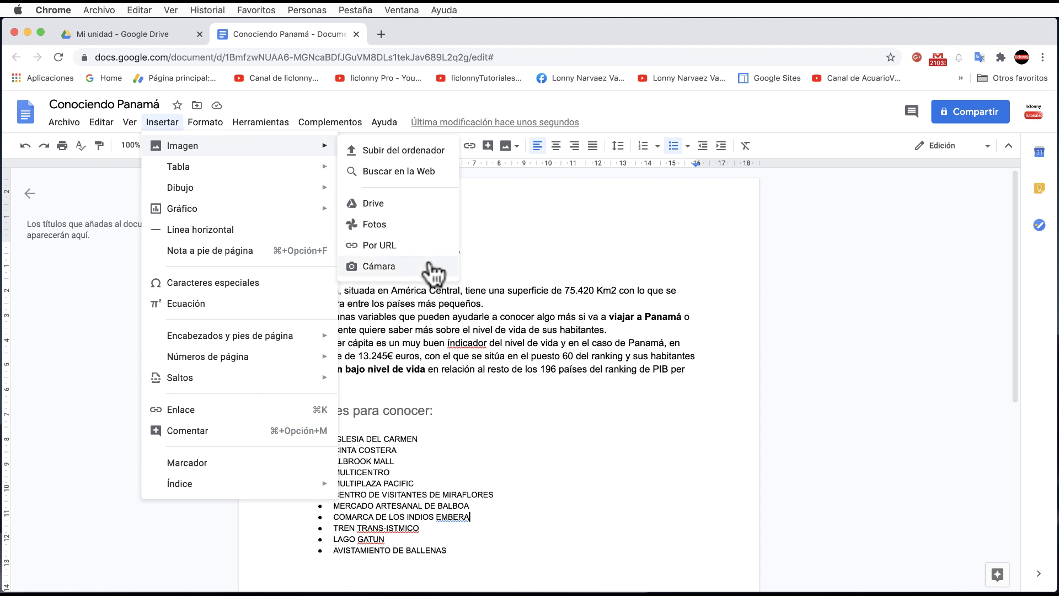
From Drive, pick the Panama City skyline photo and insert it after COMARCA DE LOS INDIOS EMBERA.
left_click(409, 208)
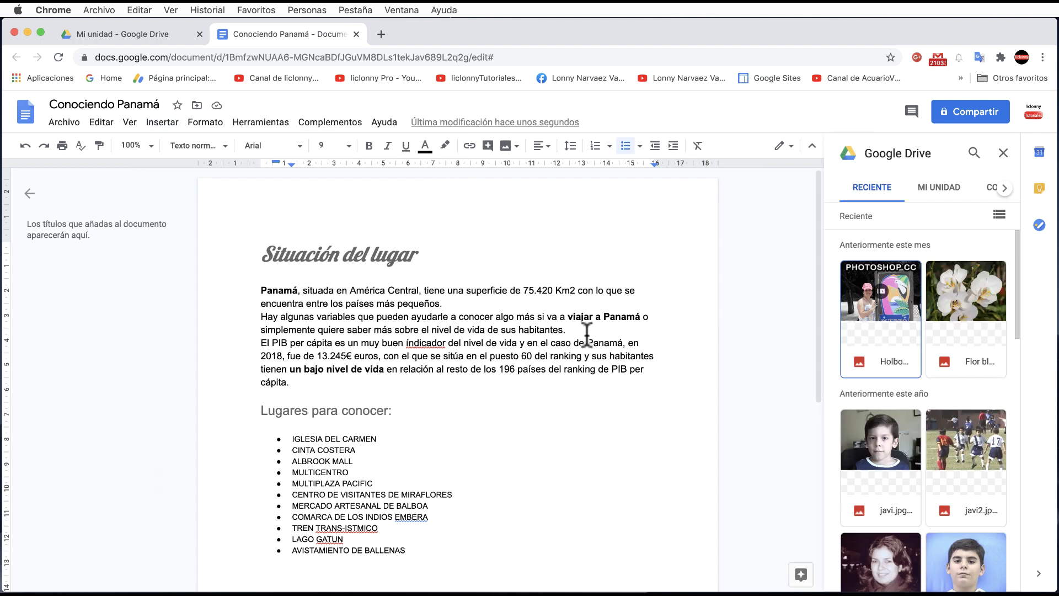
scroll(957, 433, "down", 3)
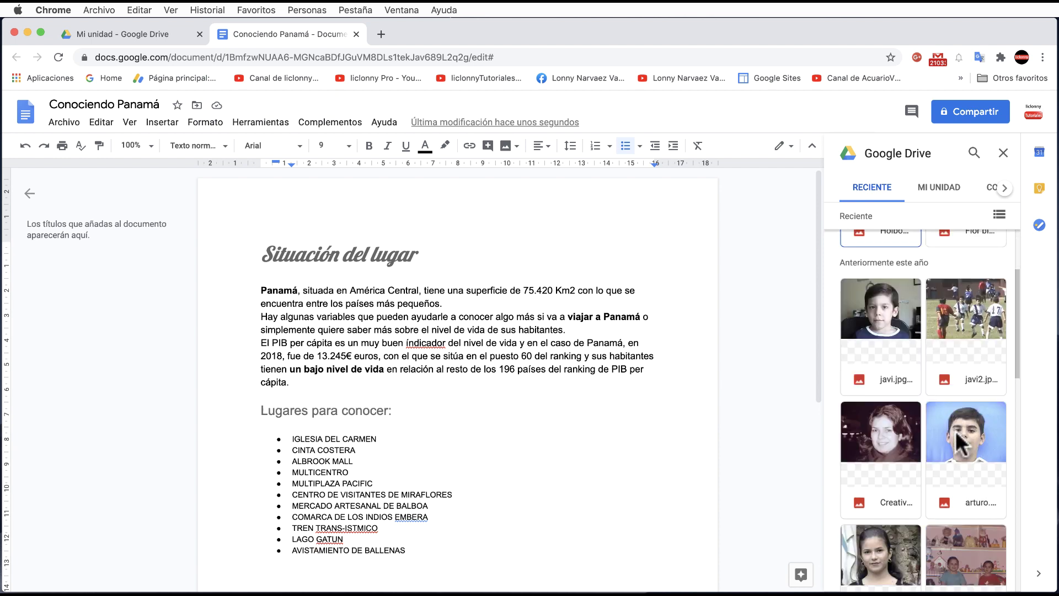
scroll(957, 432, "down", 3)
scroll(957, 433, "down", 2)
scroll(956, 433, "down", 2)
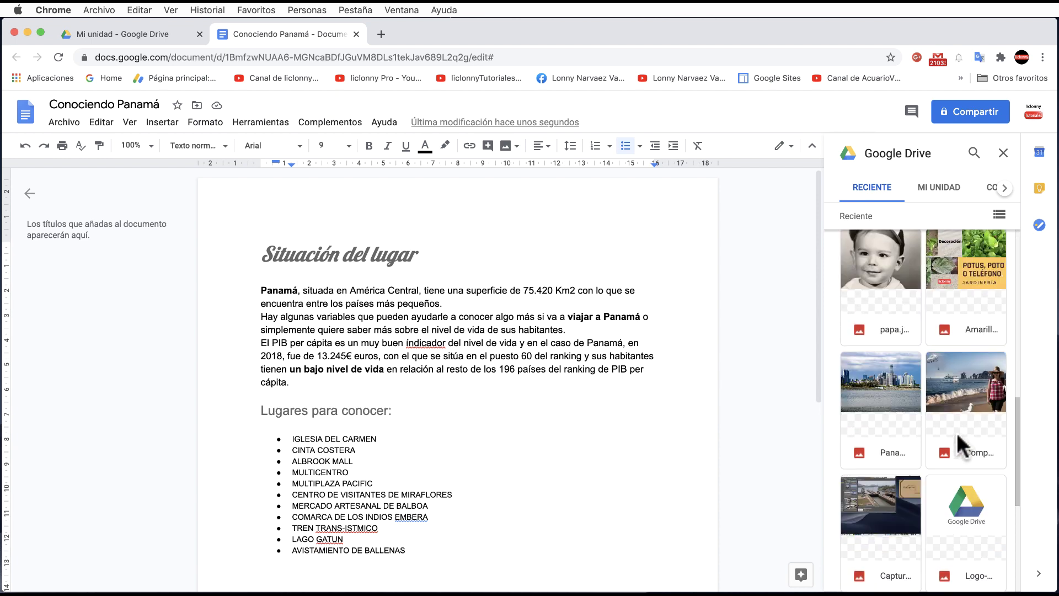
scroll(958, 435, "down", 1)
scroll(958, 435, "down", 1)
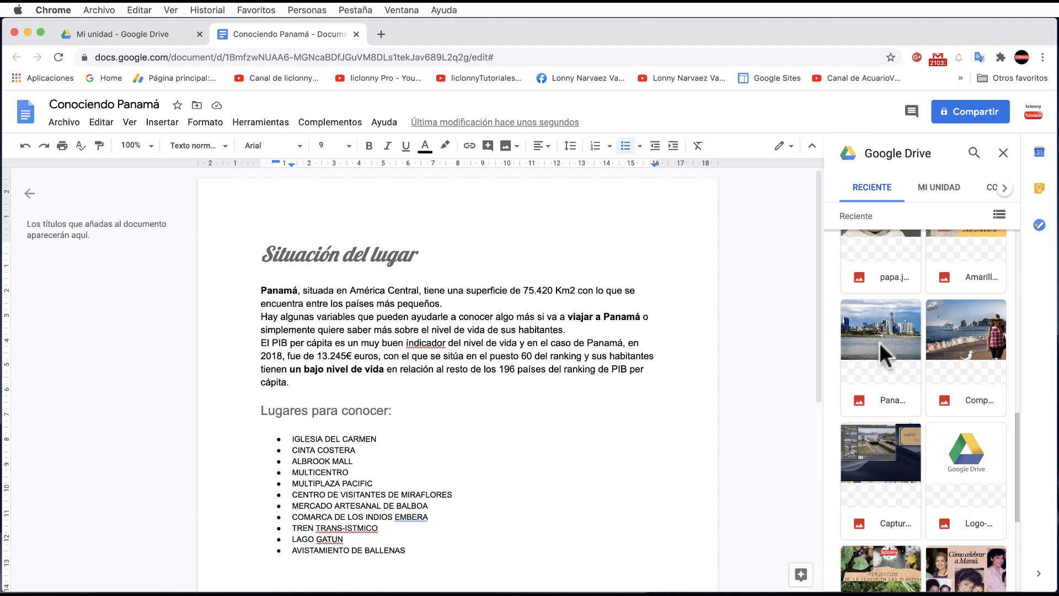
scroll(880, 355, "down", 1)
scroll(879, 355, "down", 1)
scroll(879, 358, "up", 3)
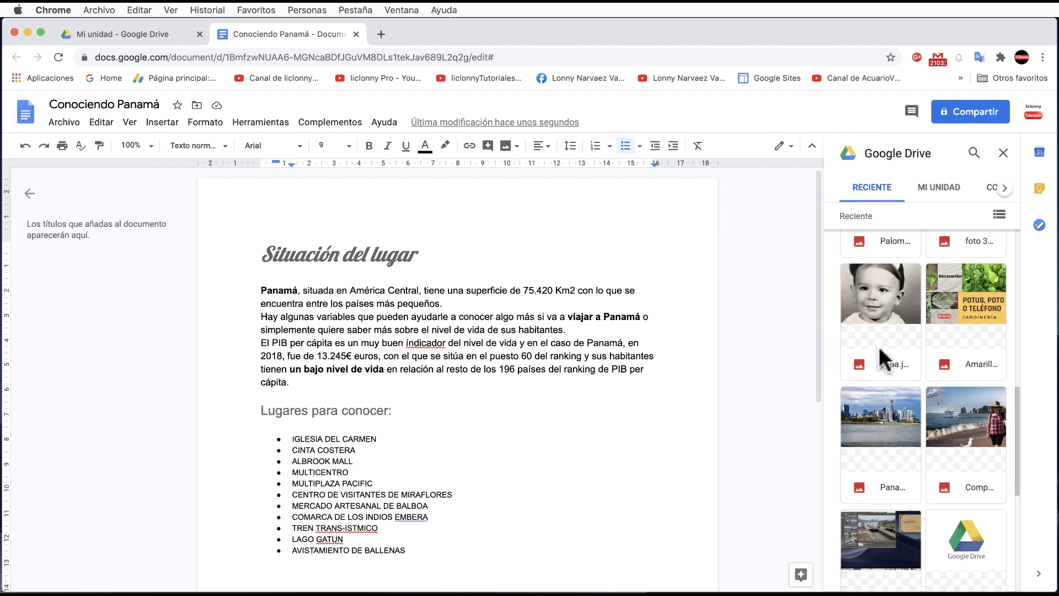
scroll(879, 346, "up", 1)
scroll(879, 346, "down", 1)
left_click(883, 406)
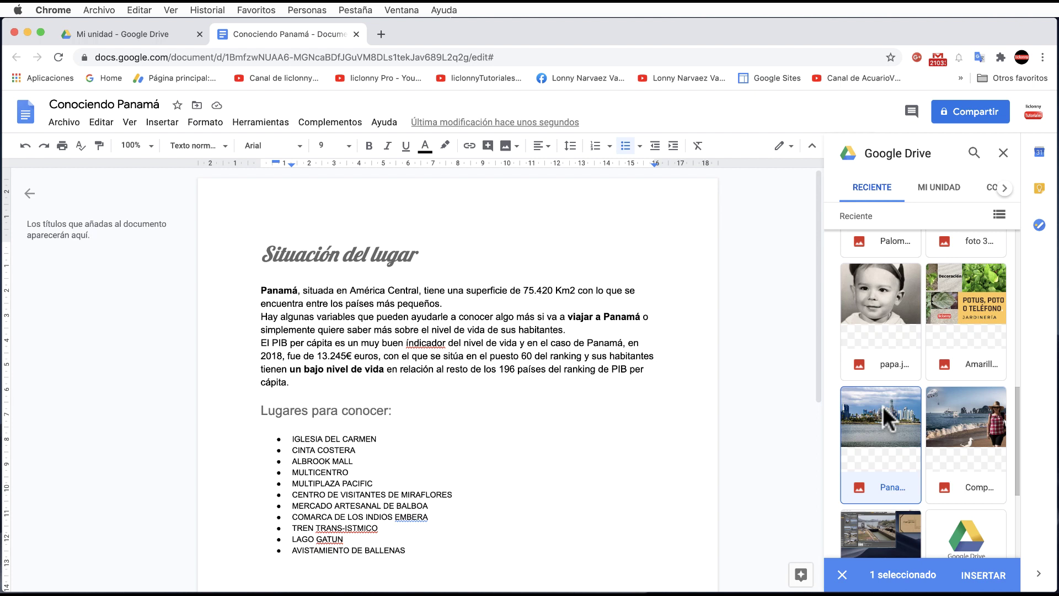
left_click(973, 585)
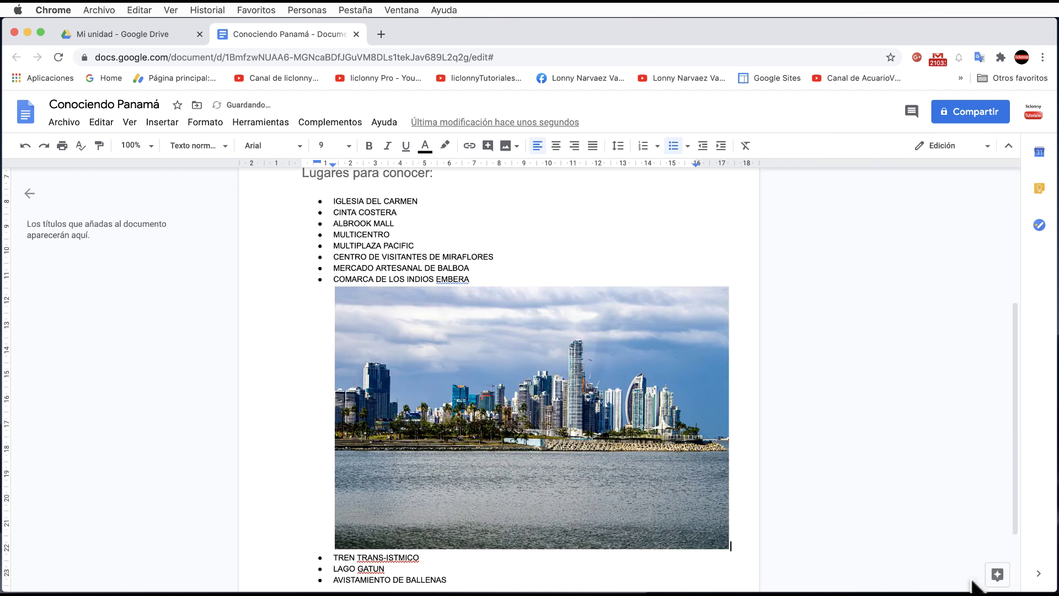
Select the skyline photo and drag its corner inward to about half the page width.
scroll(720, 527, "down", 1)
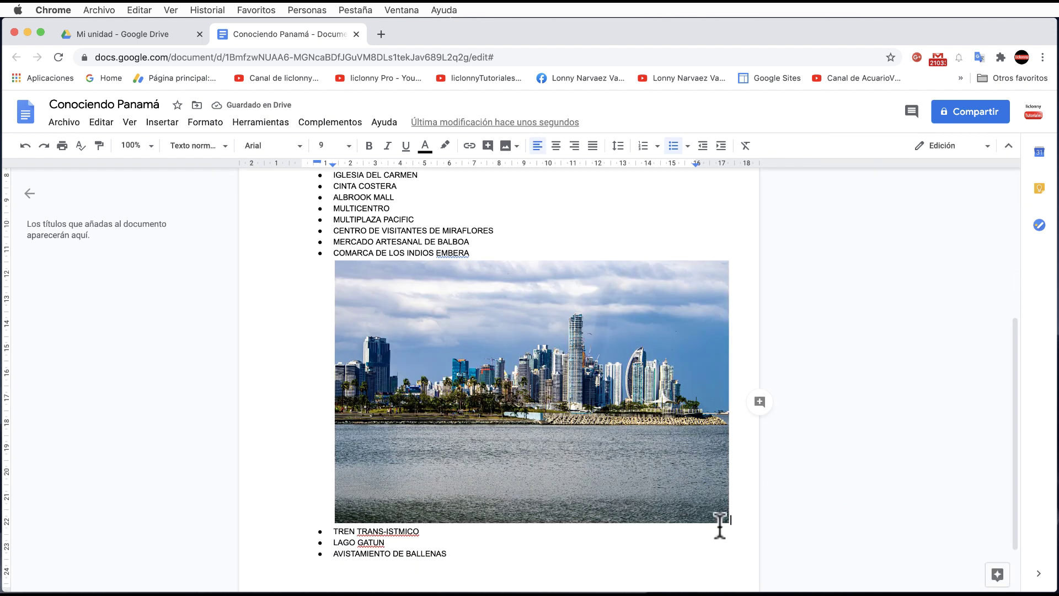
left_click(726, 528)
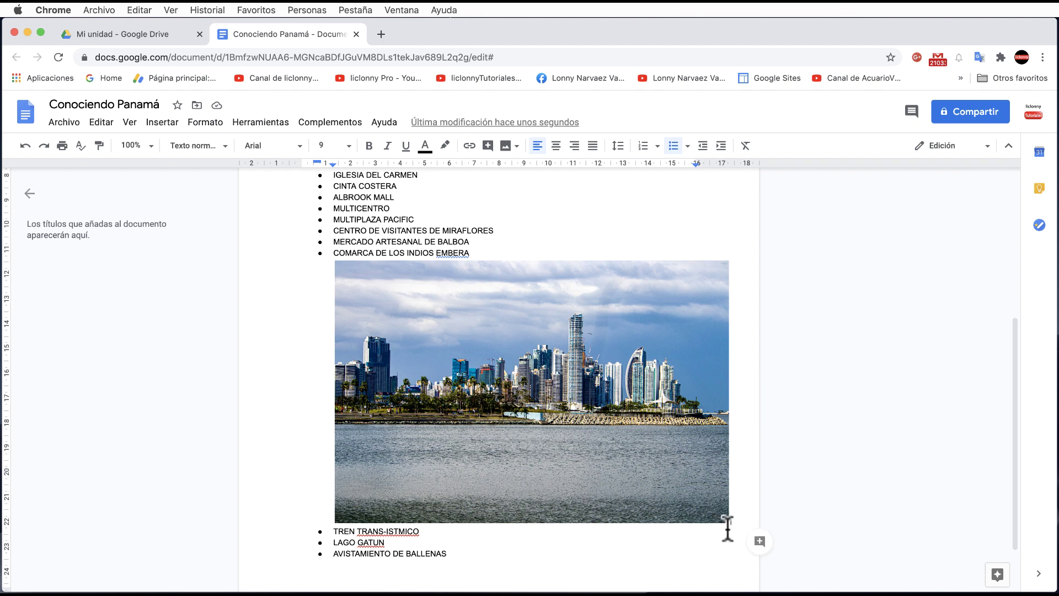
left_click(722, 516)
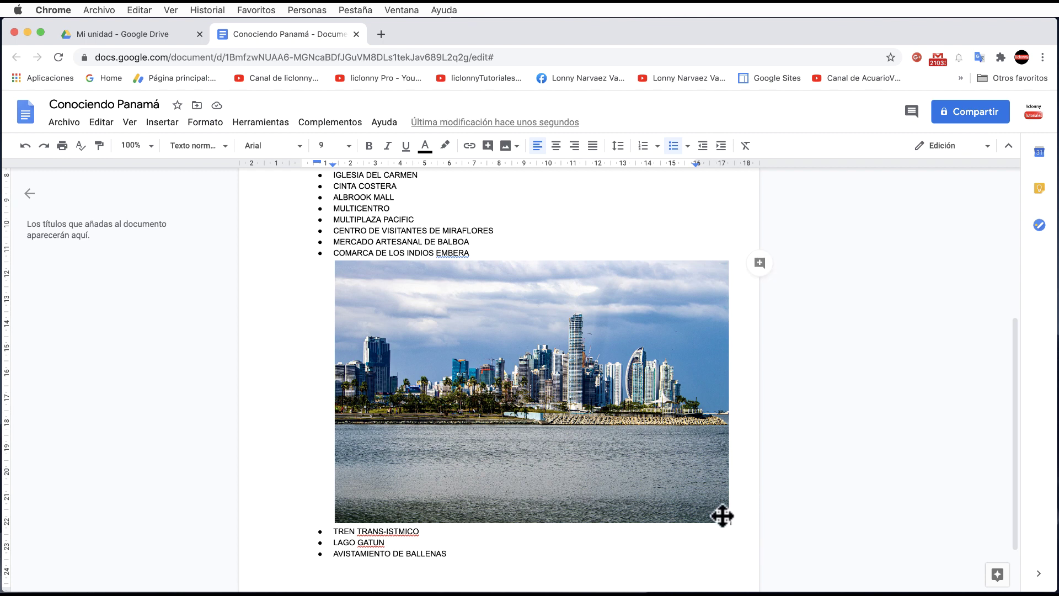
left_click(722, 516)
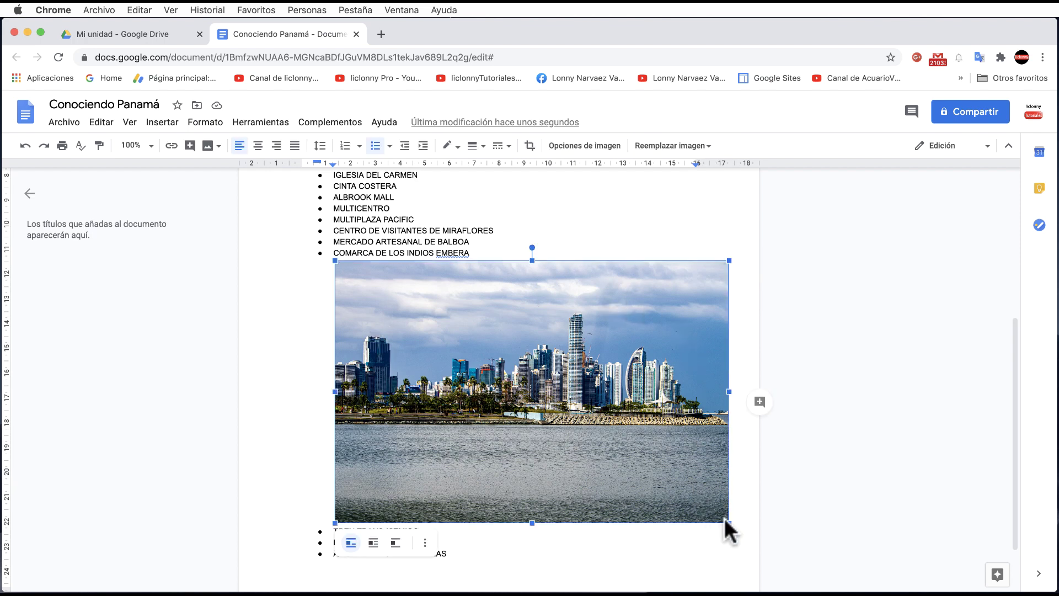
left_click_drag(729, 522, 478, 407)
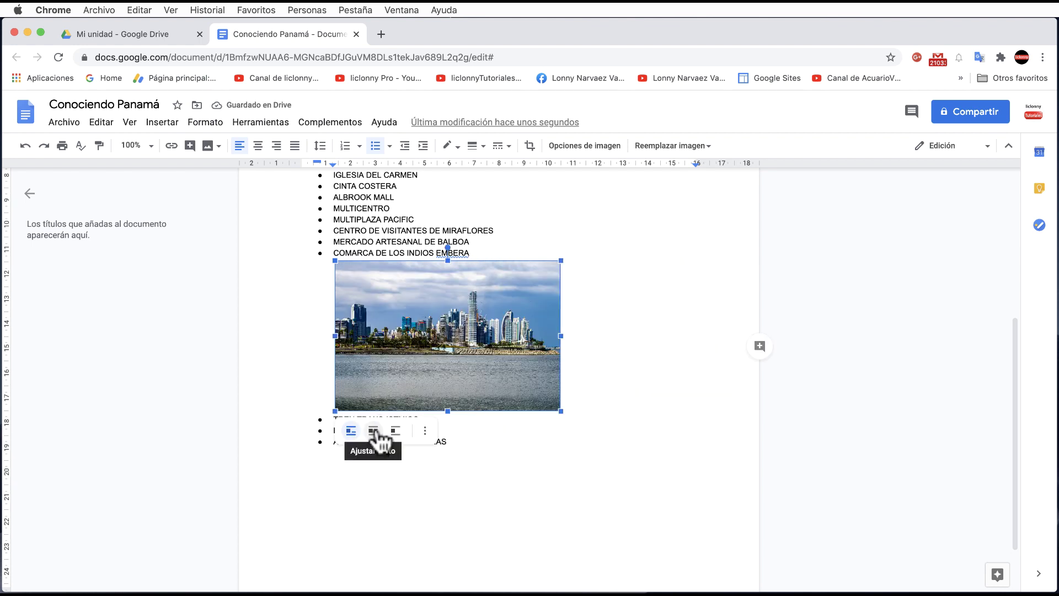
Set the photo to Romper texto with Posición fija en la página, and open Opciones de posición.
scroll(576, 423, "up", 1)
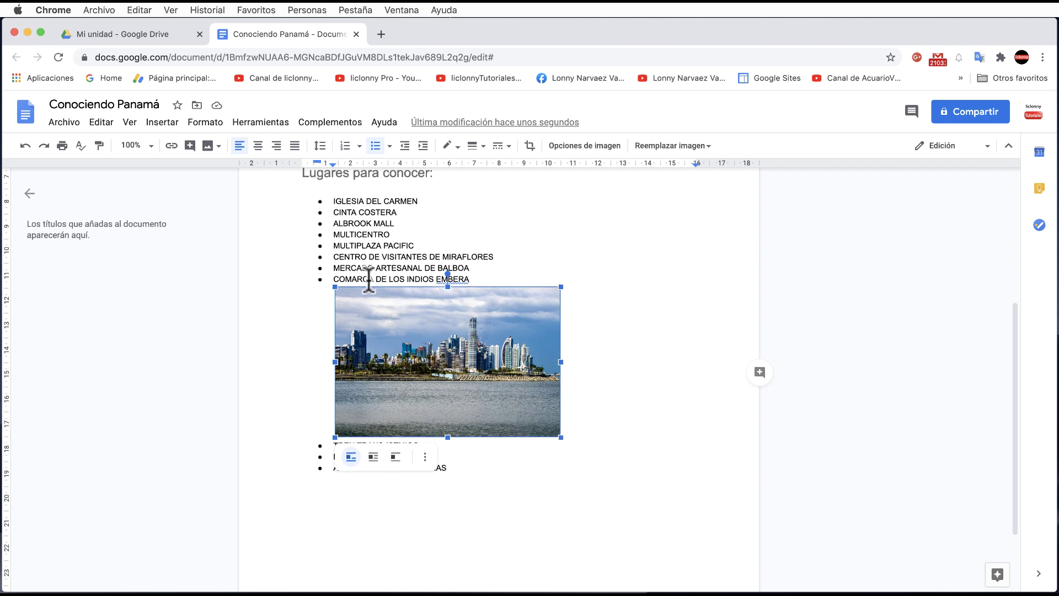
left_click(373, 457)
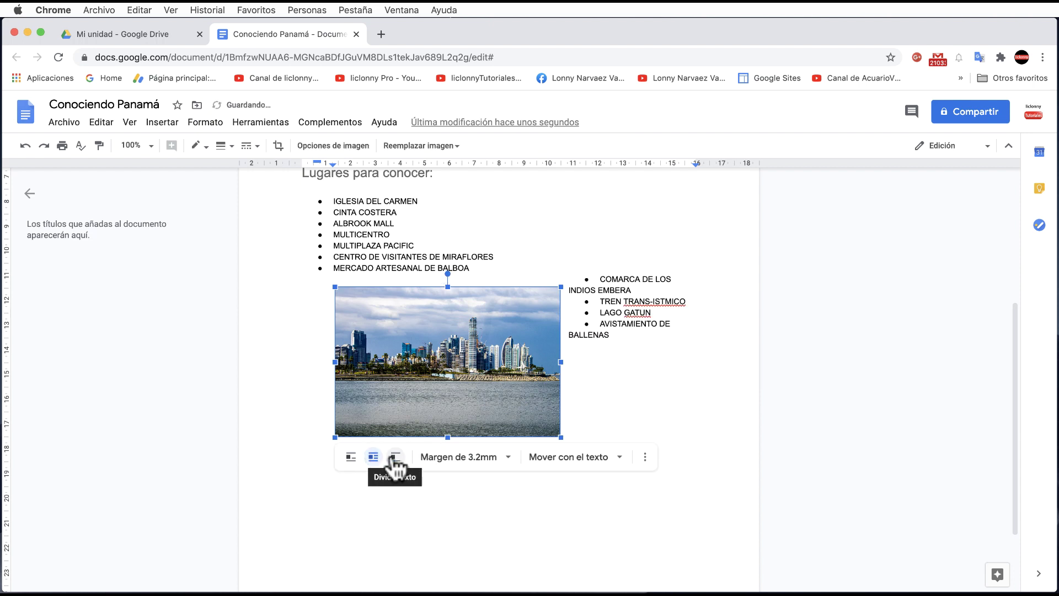
left_click(396, 458)
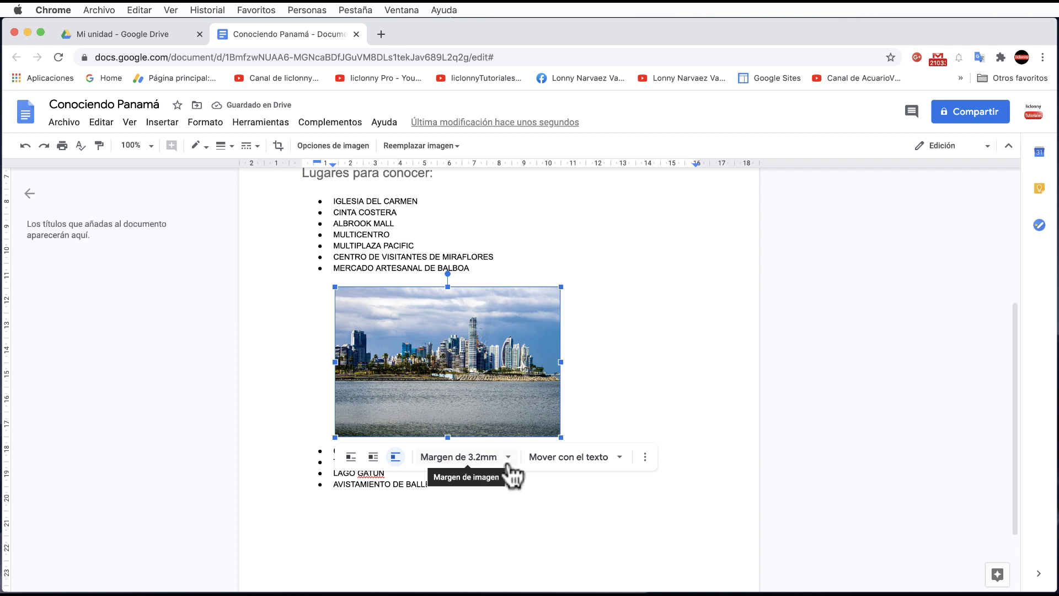
left_click(621, 461)
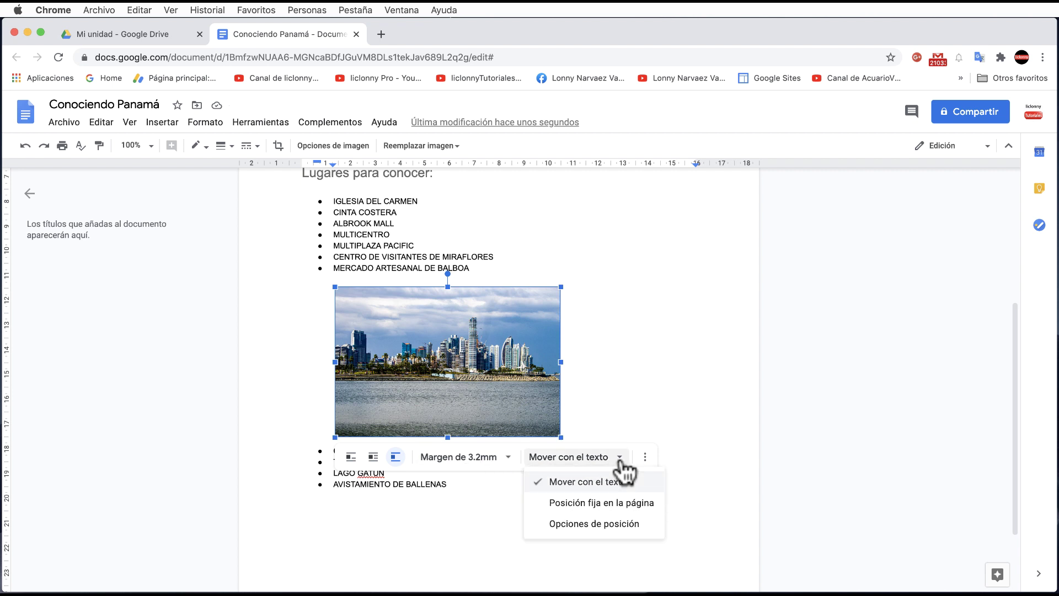
left_click(627, 505)
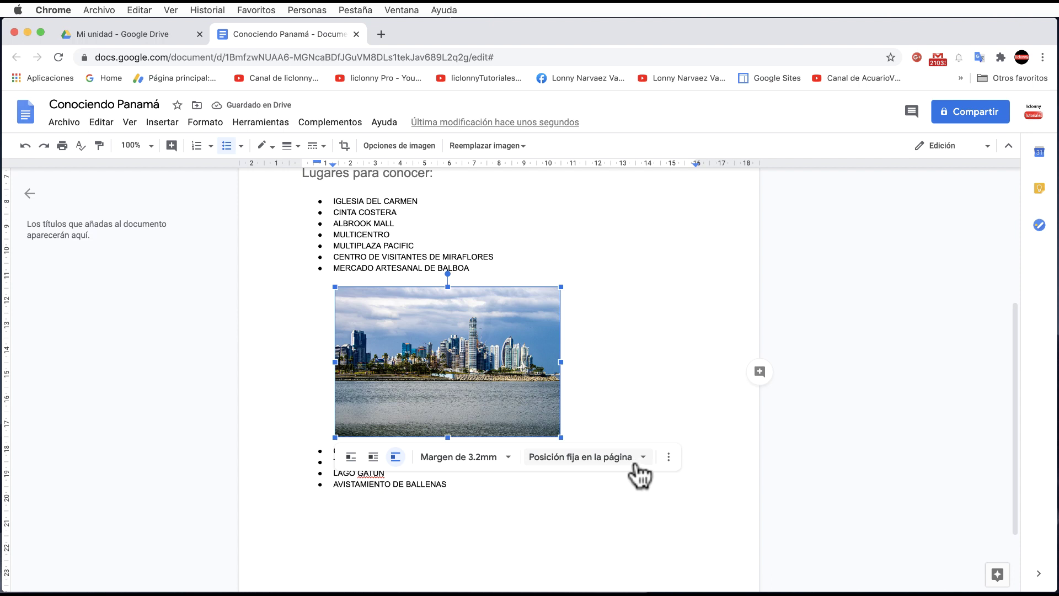
left_click(636, 463)
left_click(634, 524)
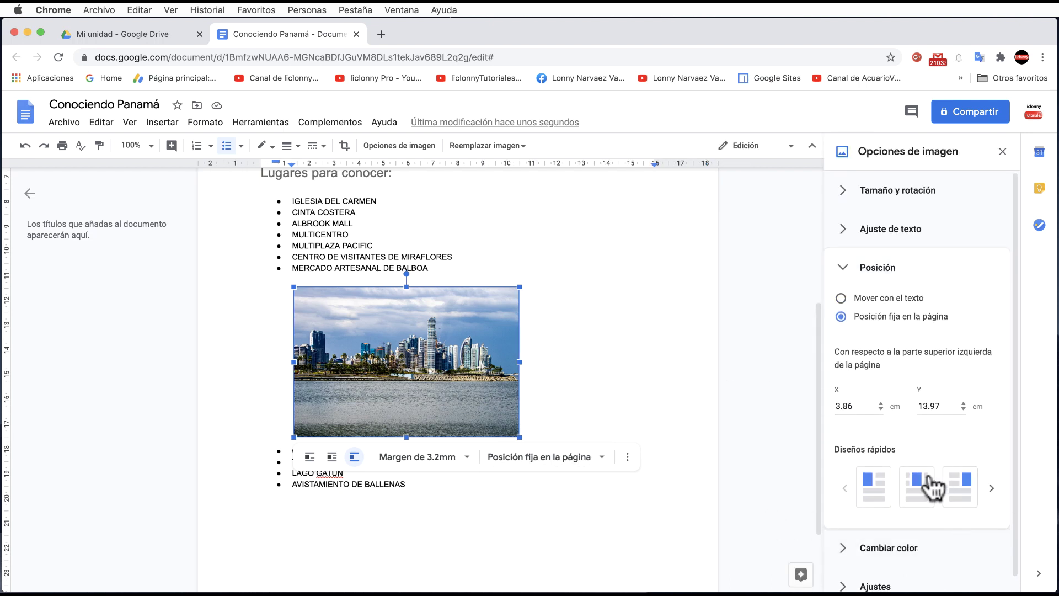
Try the Diseños rápidos layouts, settling on the left-margin one at X 2.54 cm, Y 11.81 cm.
left_click(878, 489)
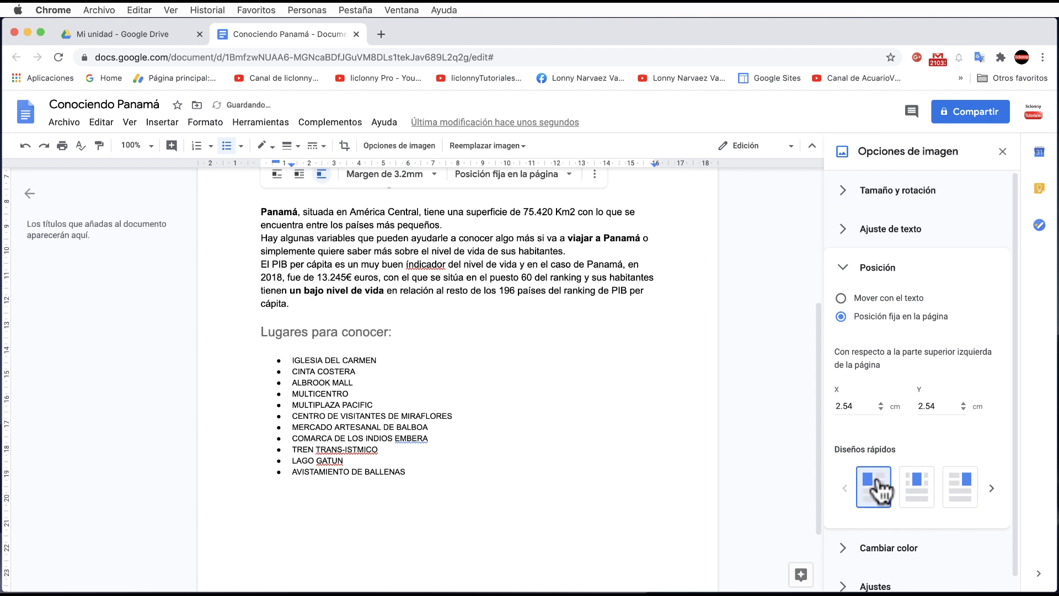
scroll(408, 386, "up", 5)
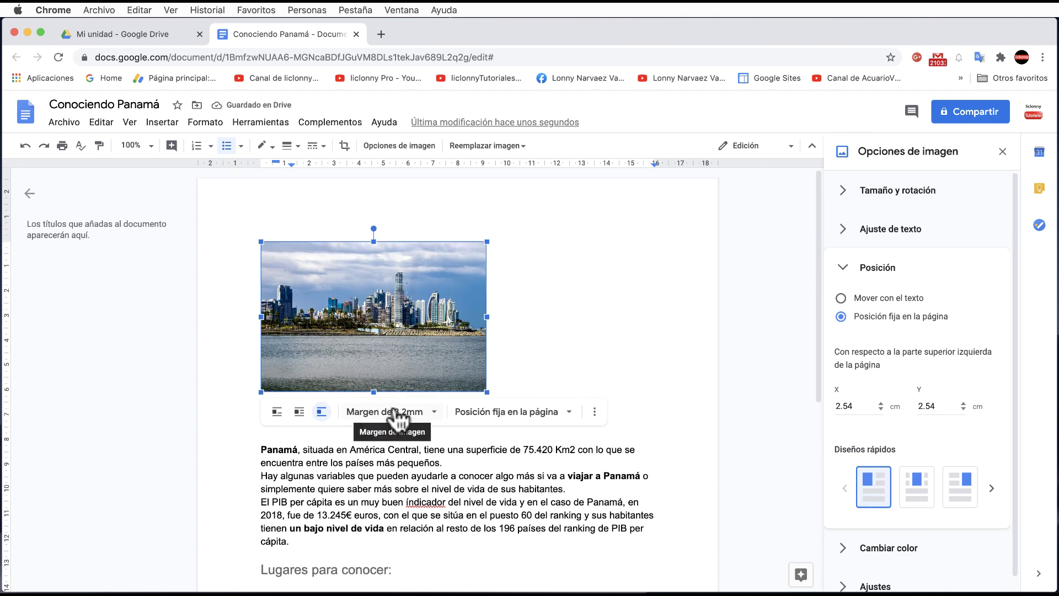
scroll(396, 415, "down", 3)
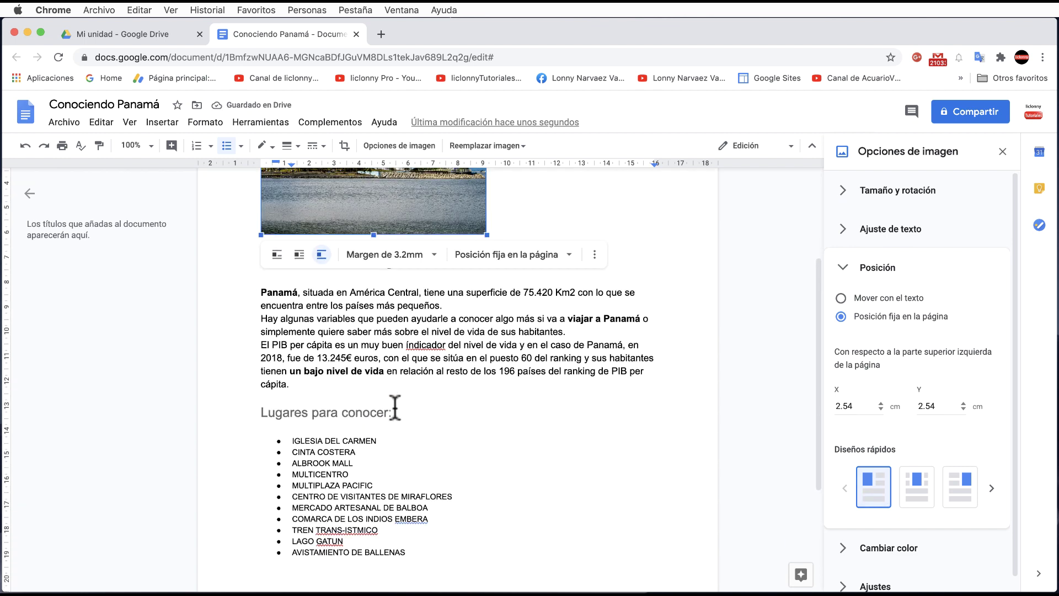
left_click(910, 499)
scroll(635, 438, "up", 3)
scroll(635, 439, "down", 3)
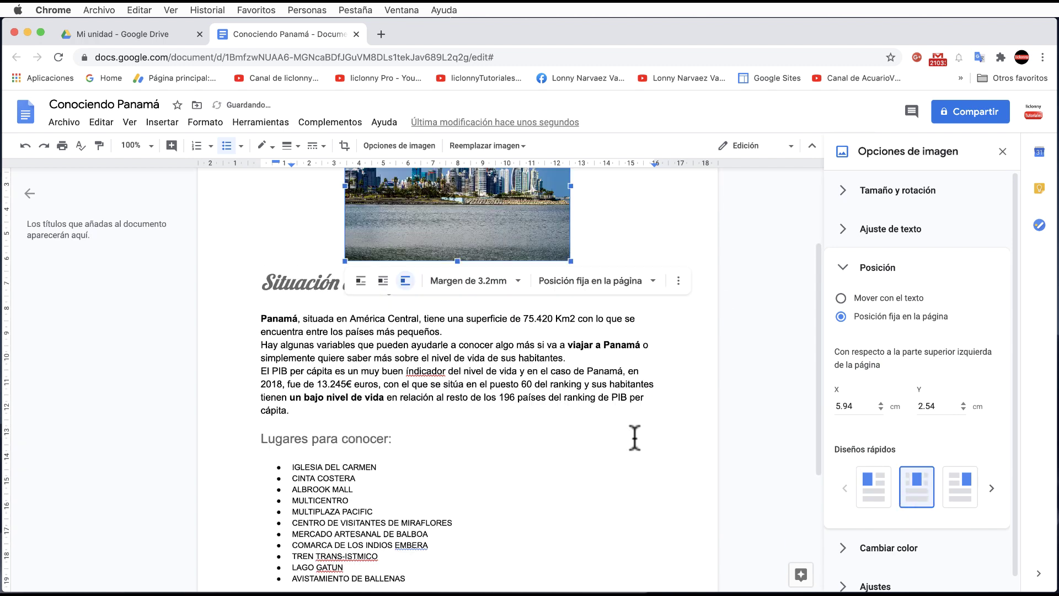
left_click(972, 488)
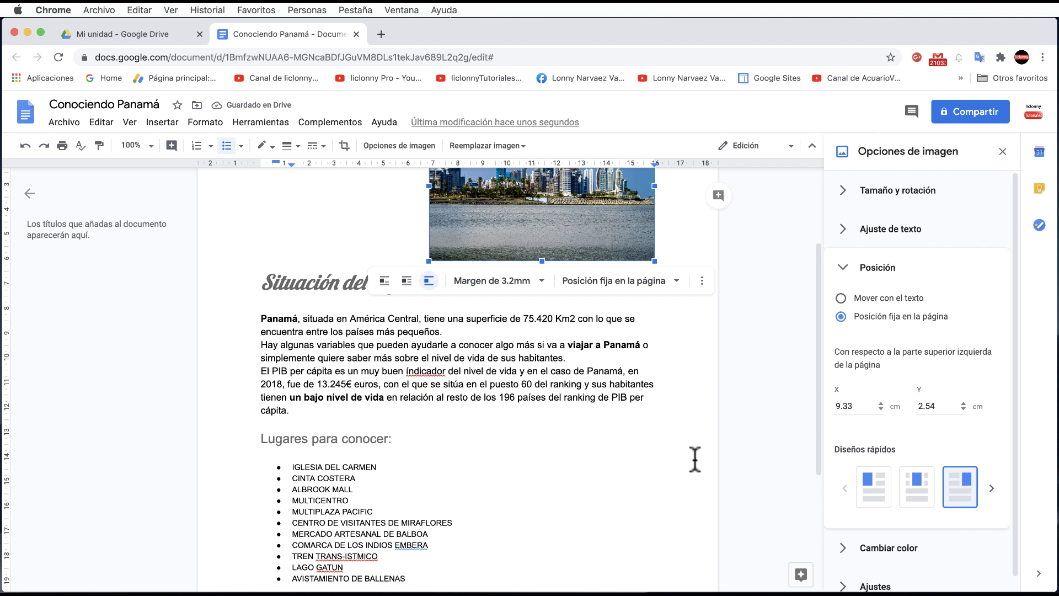
scroll(695, 459, "down", 1)
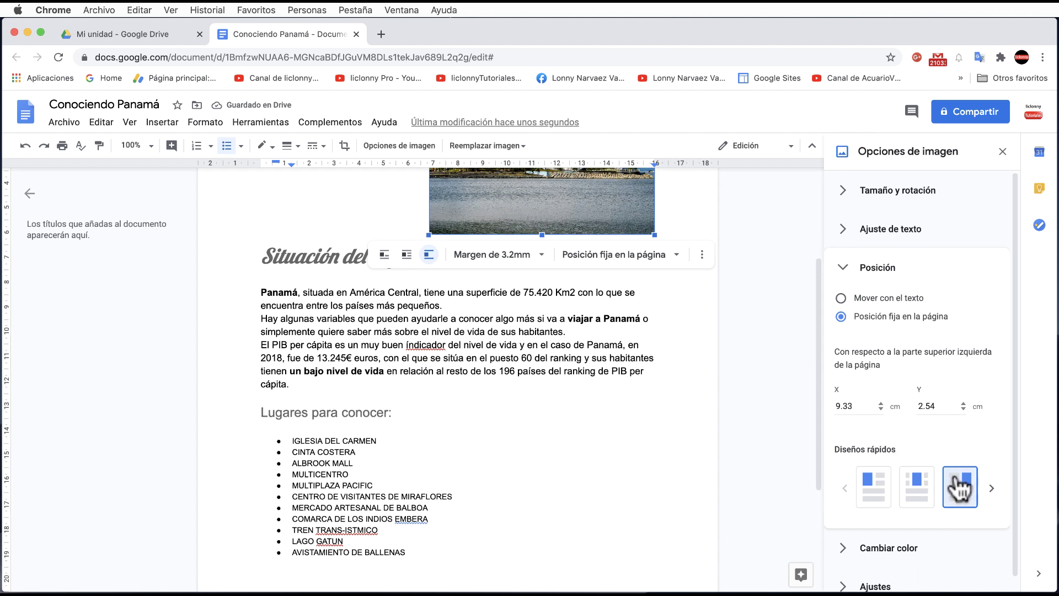
left_click(991, 487)
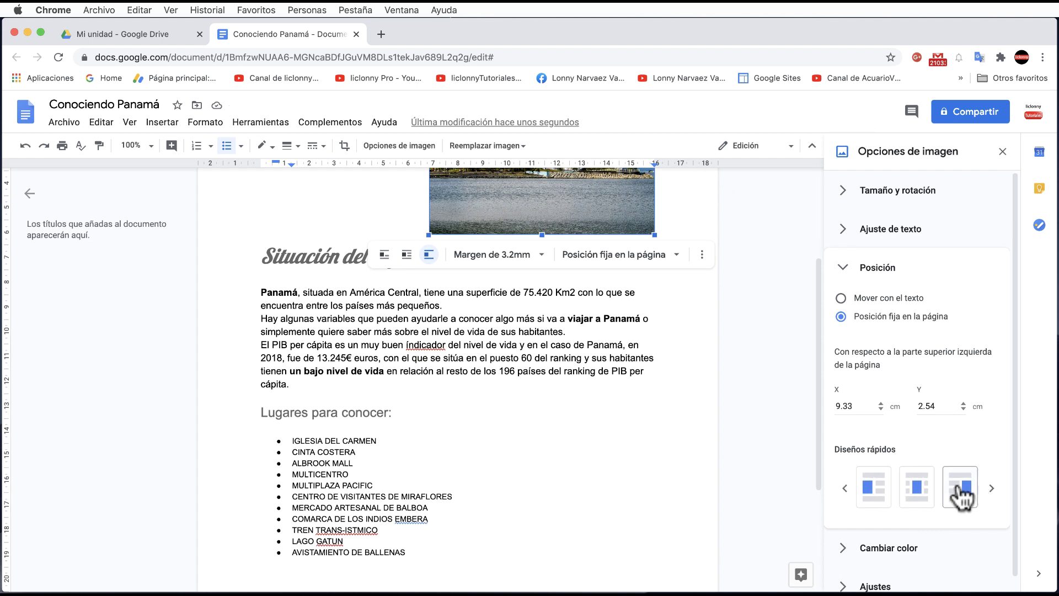
left_click(882, 500)
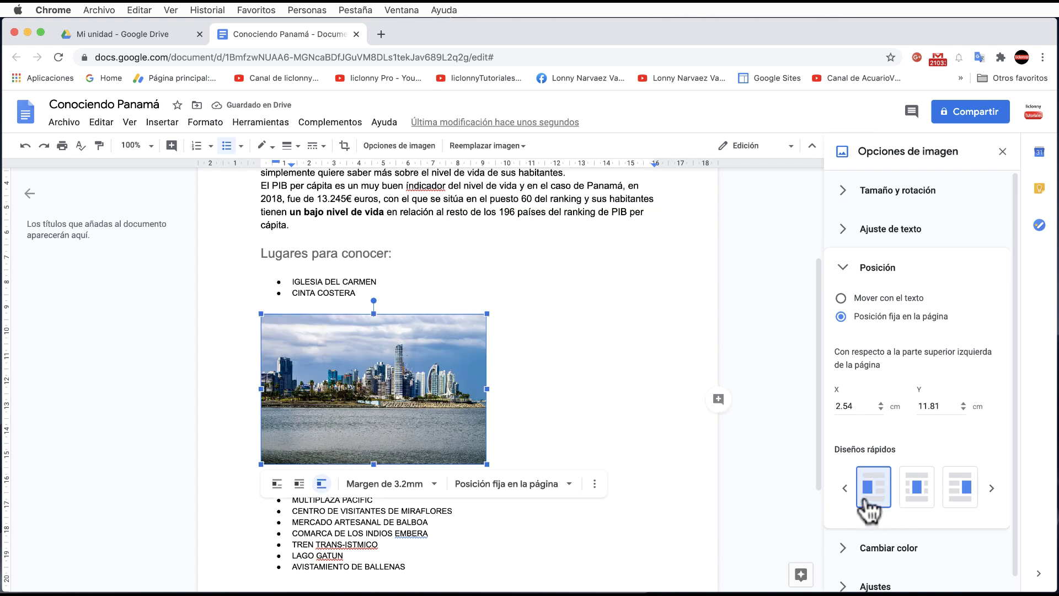
scroll(869, 503, "down", 1)
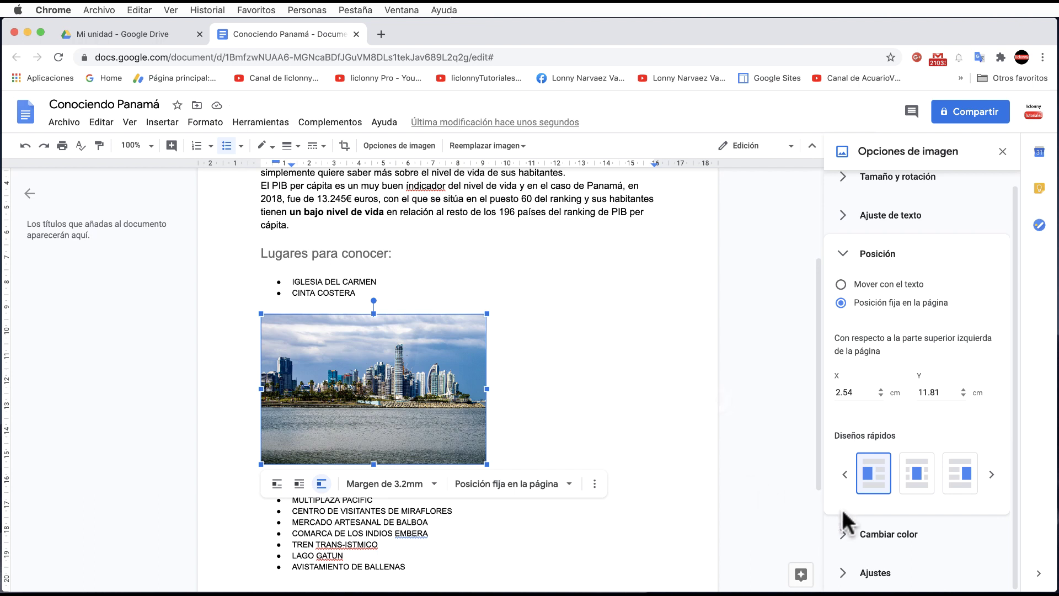
Reselect the skyline photo to confirm it is fixed on the page at X 2.54 cm, Y 11.81 cm.
left_click(650, 527)
scroll(558, 516, "down", 5)
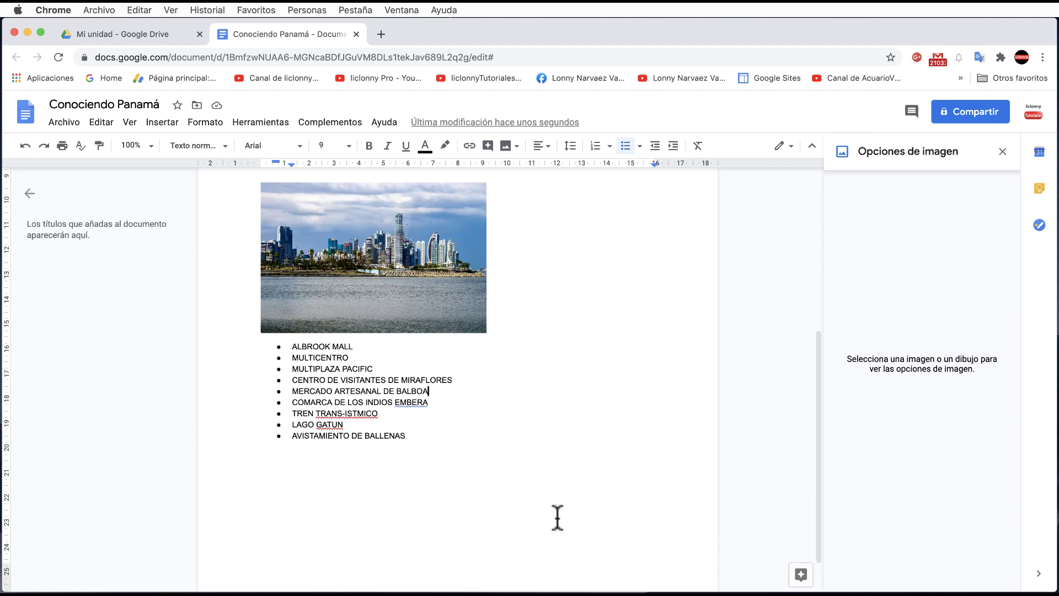
scroll(557, 519, "up", 2)
scroll(557, 519, "up", 1)
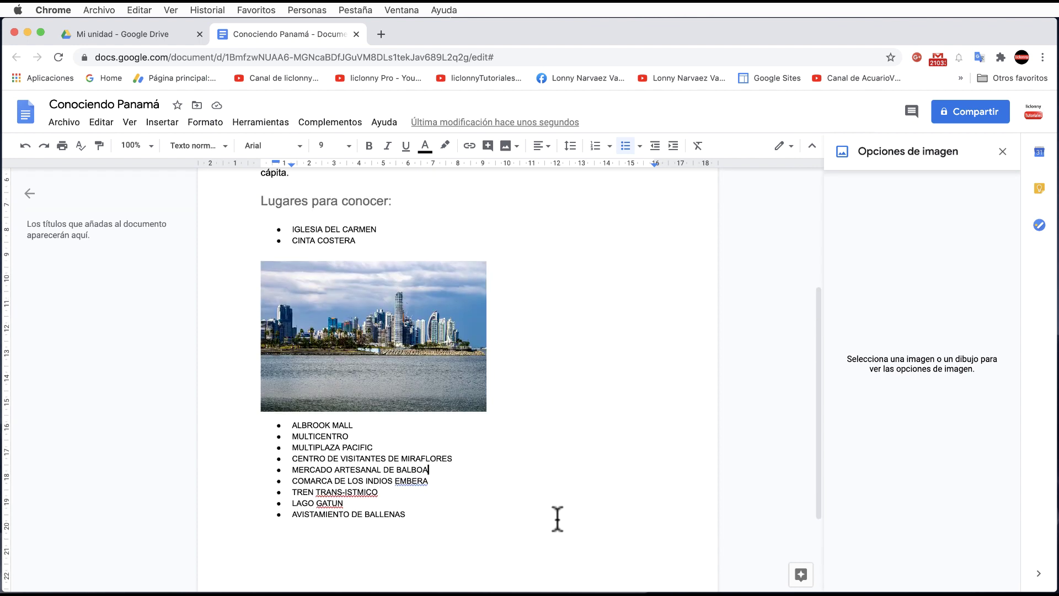
scroll(558, 519, "up", 5)
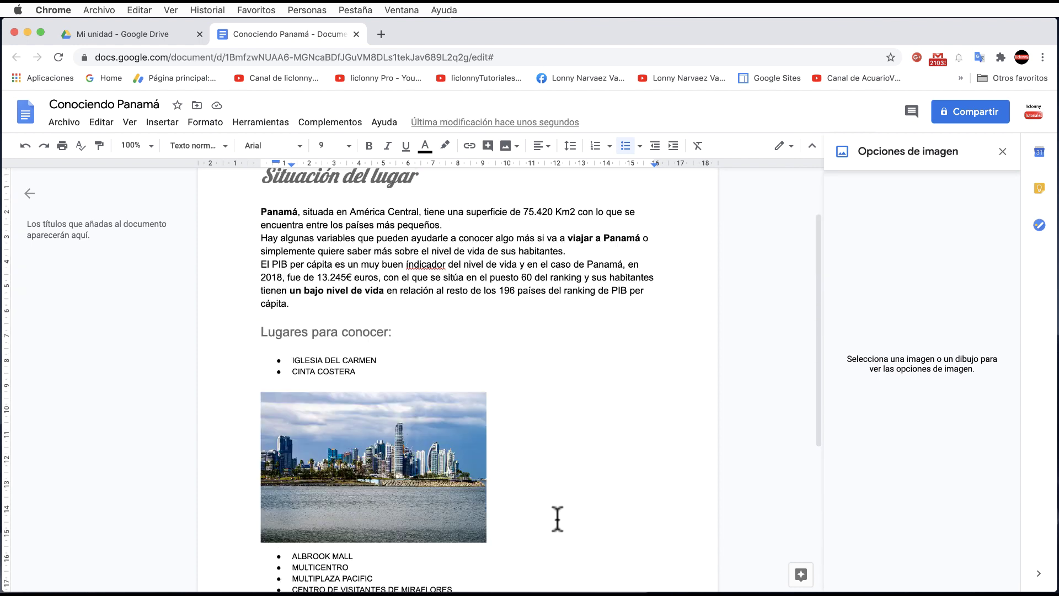
scroll(558, 518, "down", 1)
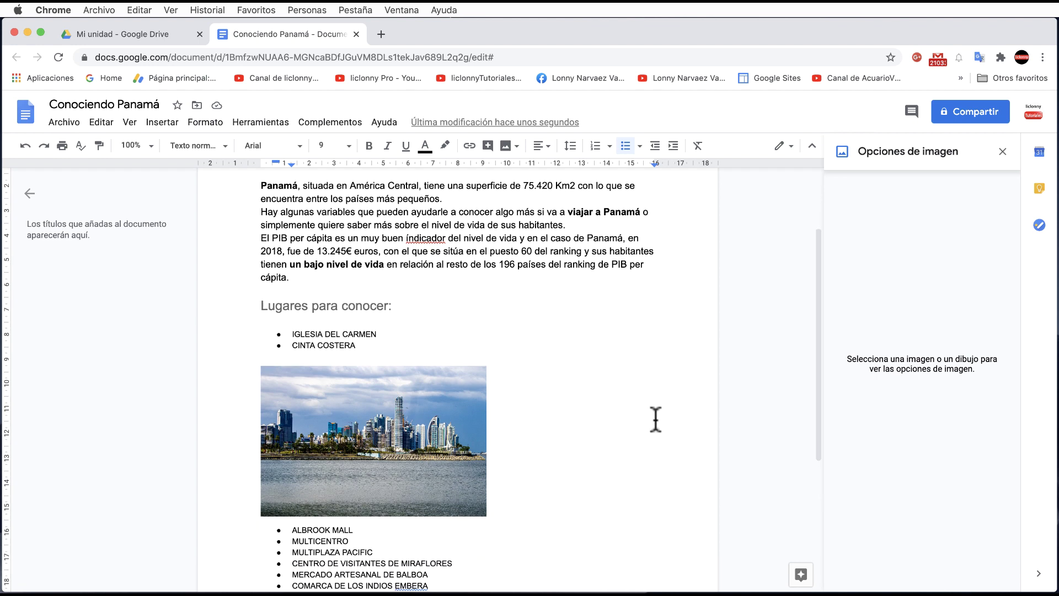
left_click(429, 403)
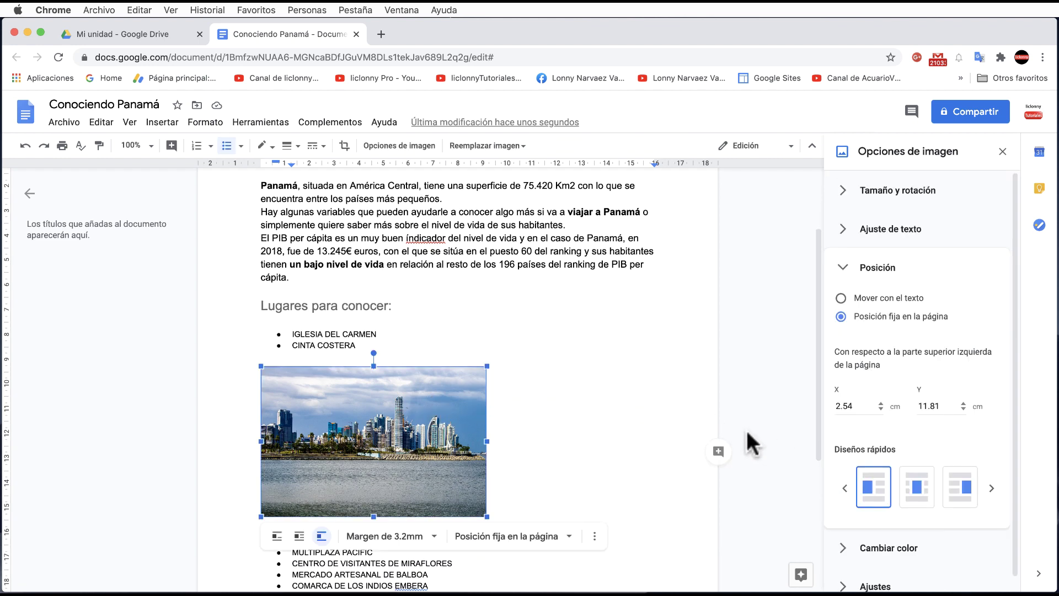
scroll(747, 429, "down", 5)
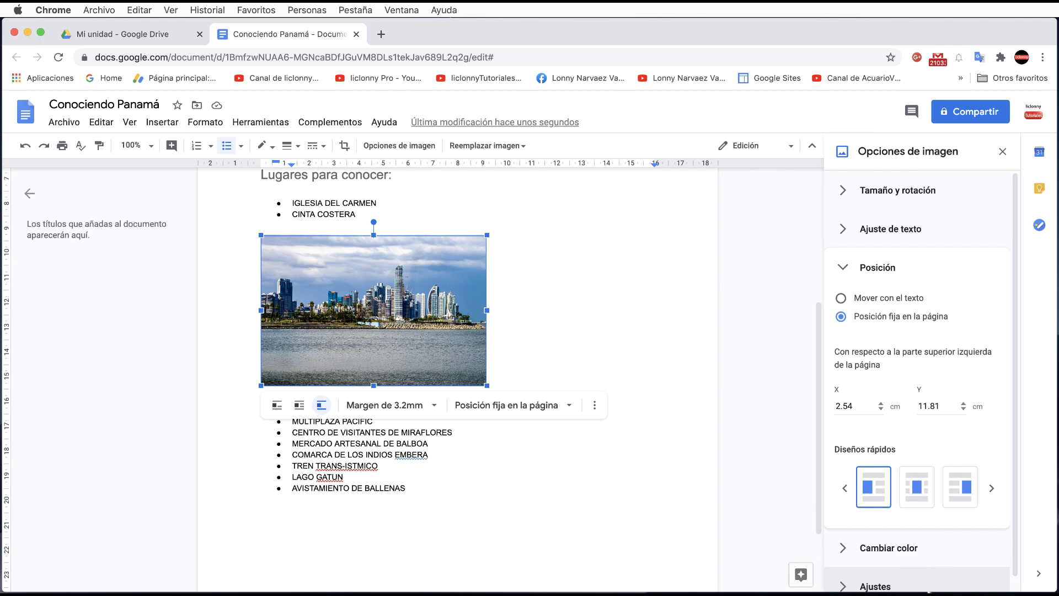
scroll(970, 574, "down", 1)
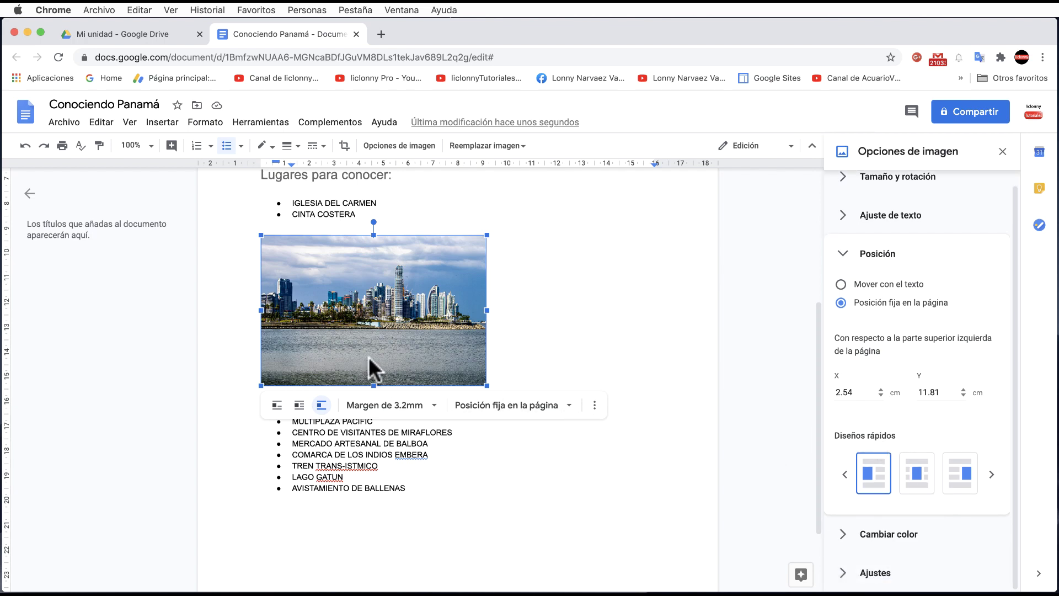
Drag the skyline photo out of the list to just under AVISTAMIENTO DE BALLENAS.
left_click_drag(368, 357, 370, 548)
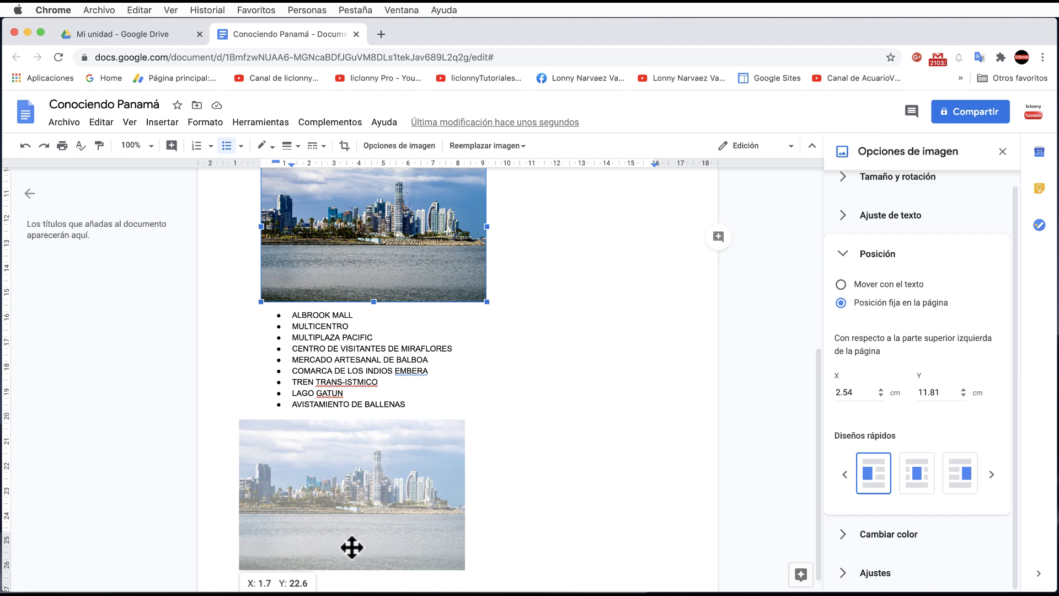
mouse_move(370, 548)
left_mouse_down()
mouse_move(517, 423)
mouse_move(511, 489)
left_mouse_up()
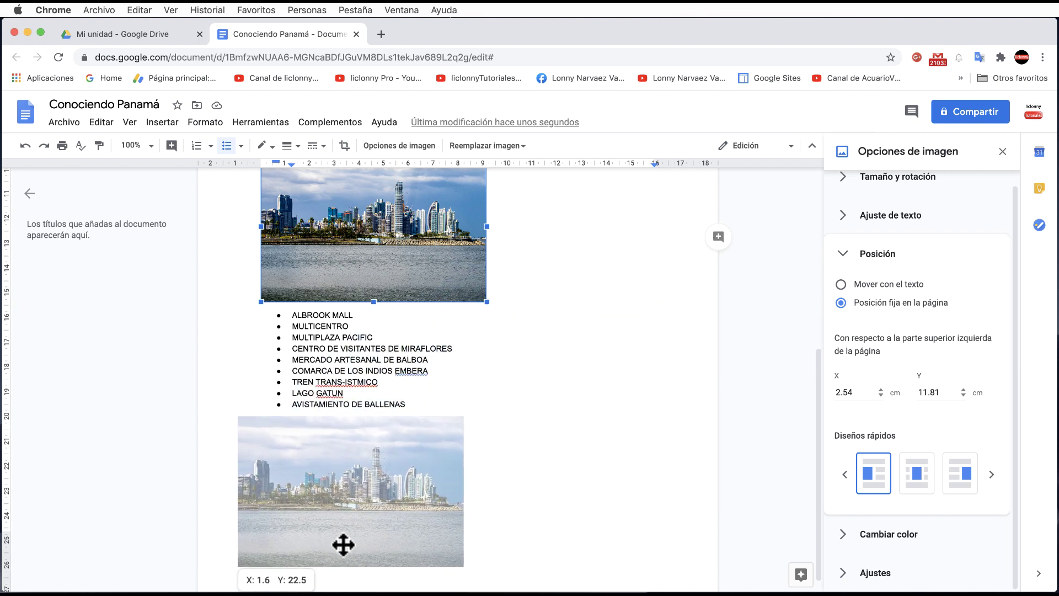
left_click_drag(357, 543, 341, 542)
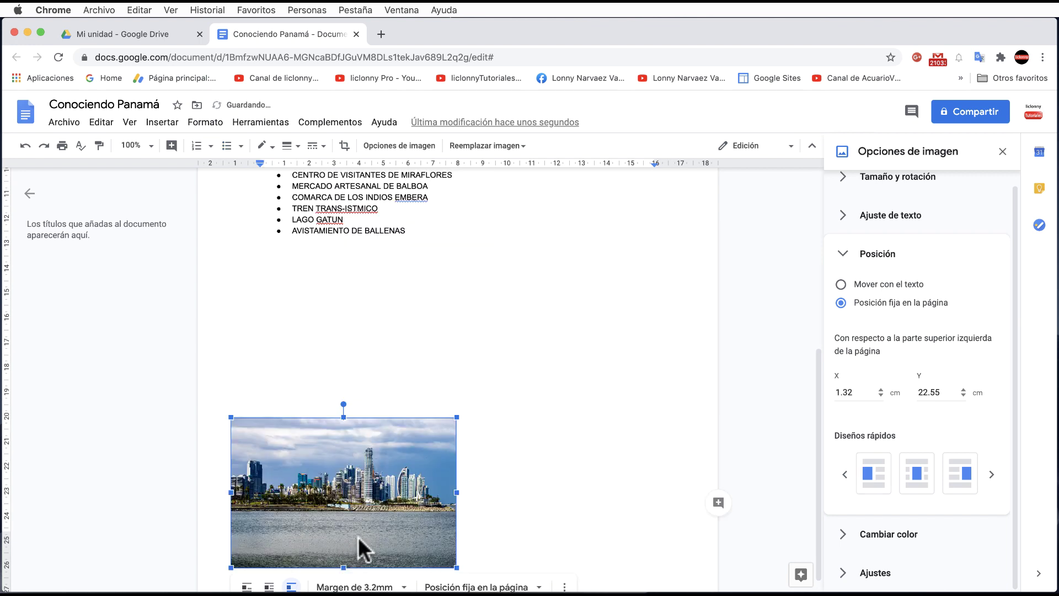
left_click_drag(358, 534, 372, 362)
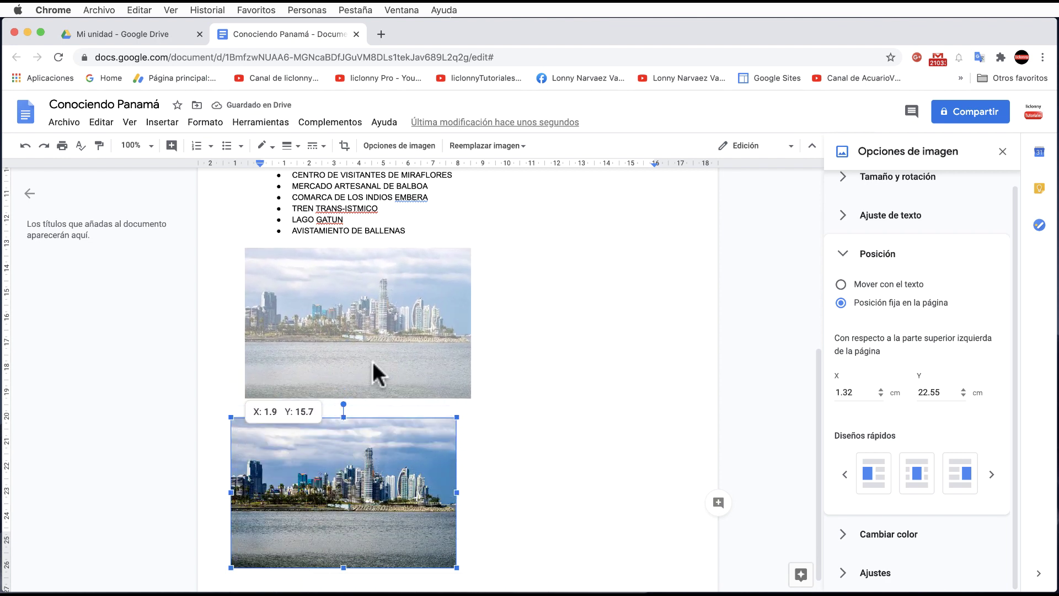
scroll(484, 396, "up", 1)
scroll(484, 396, "up", 3)
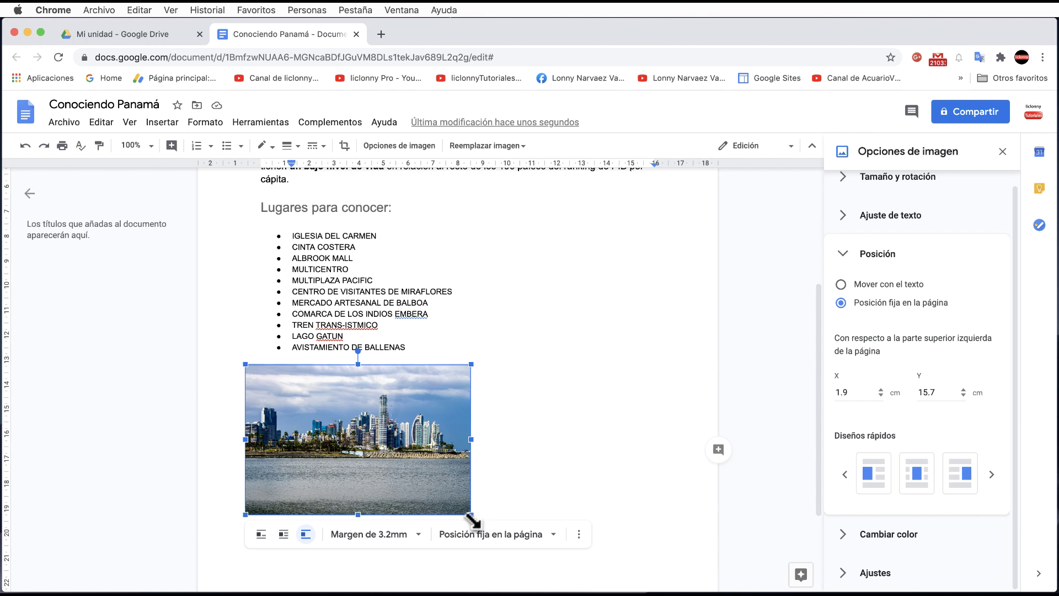
Enlarge the skyline photo by dragging its corner handle, then deselect it.
left_click_drag(471, 514, 561, 523)
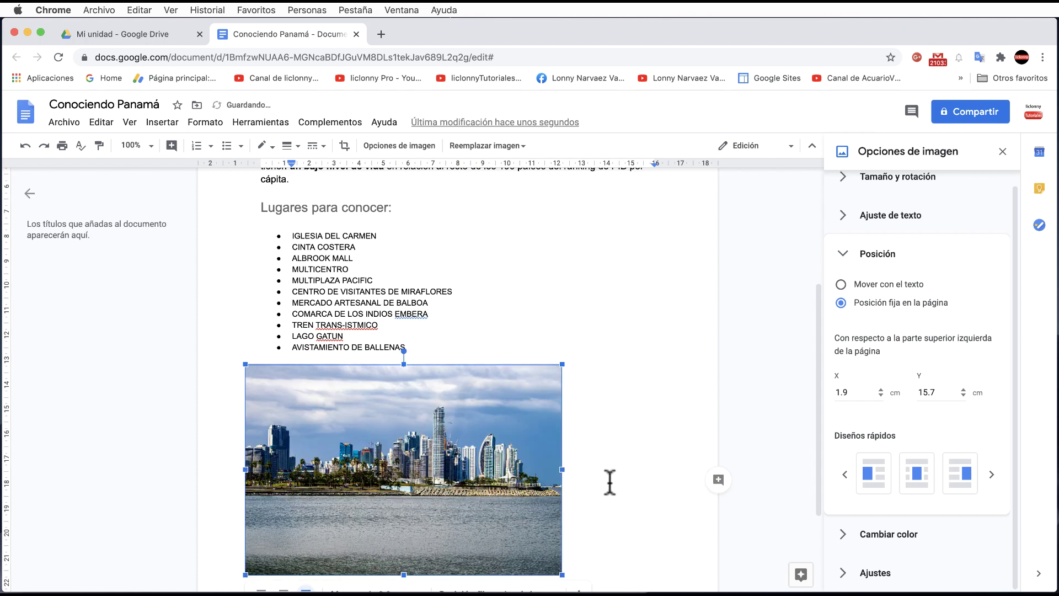
scroll(609, 479, "down", 1)
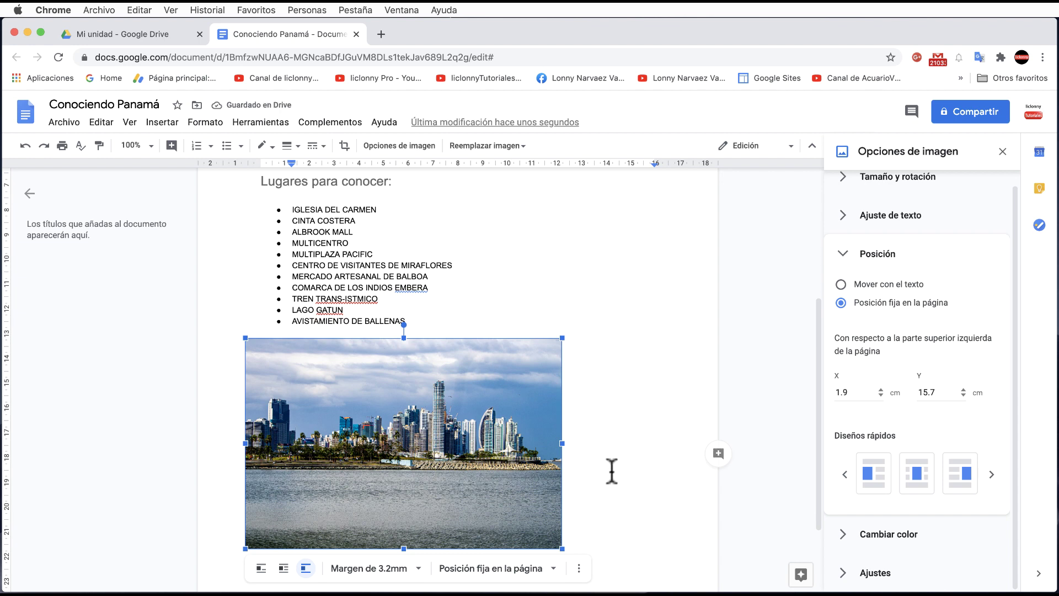
left_click(616, 462)
scroll(613, 458, "up", 1)
scroll(613, 458, "up", 6)
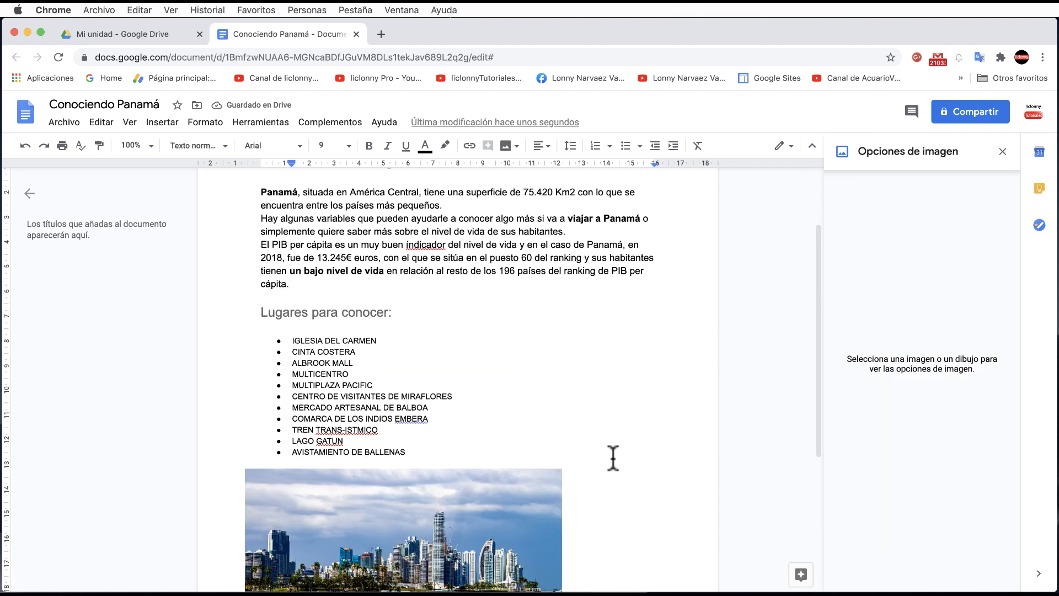
scroll(613, 458, "up", 2)
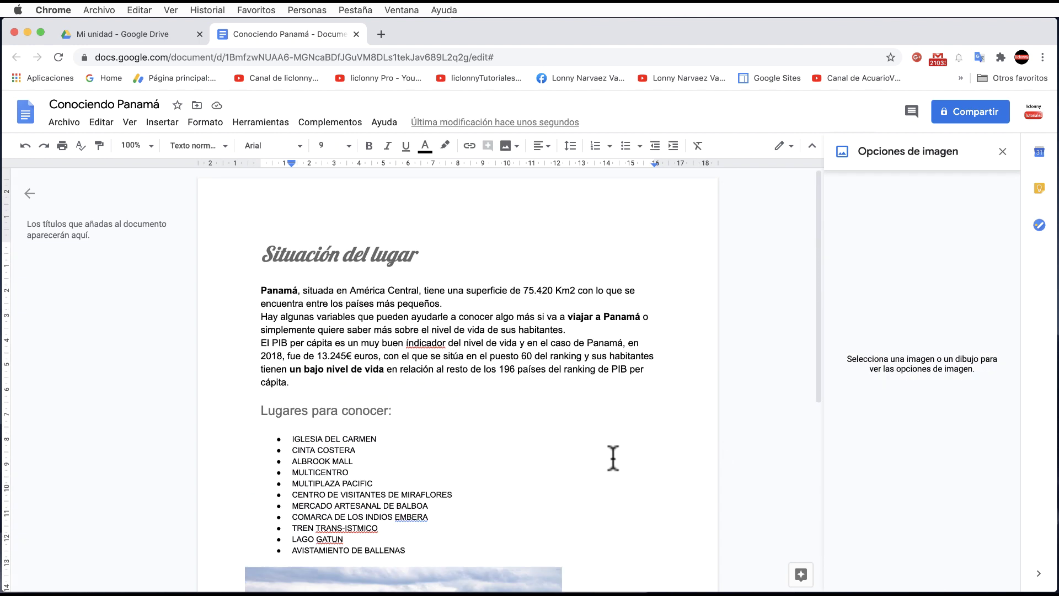
scroll(613, 458, "down", 1)
scroll(613, 458, "down", 1)
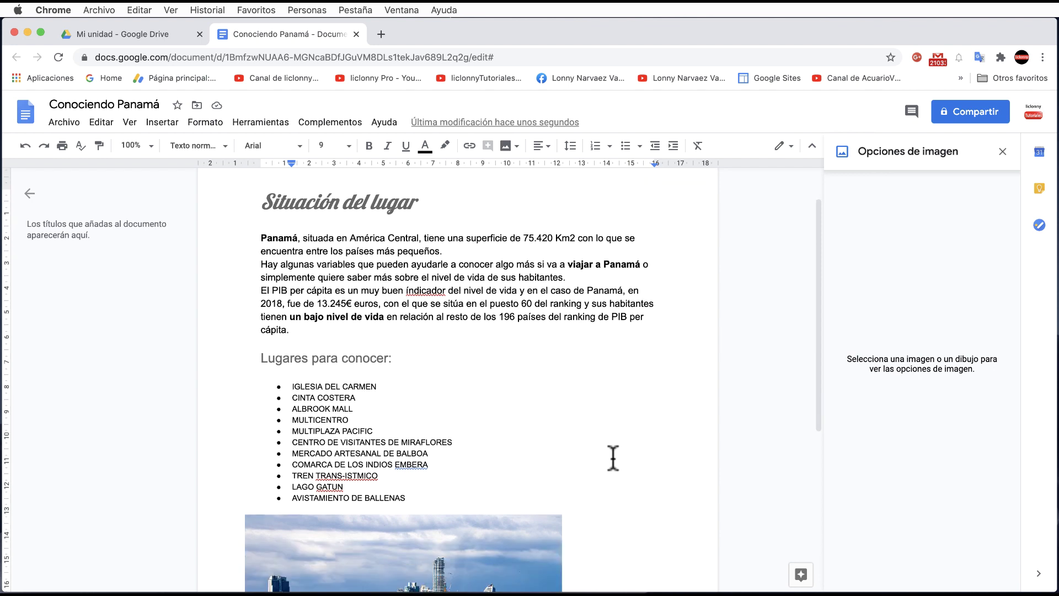
scroll(613, 458, "down", 1)
scroll(613, 458, "down", 5)
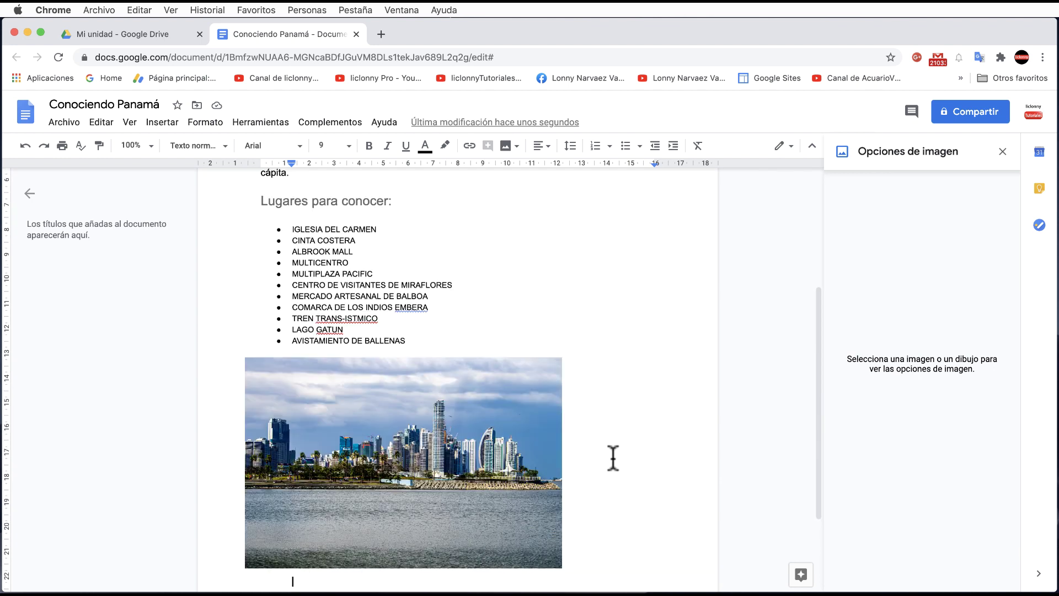
scroll(613, 458, "down", 1)
scroll(614, 458, "down", 4)
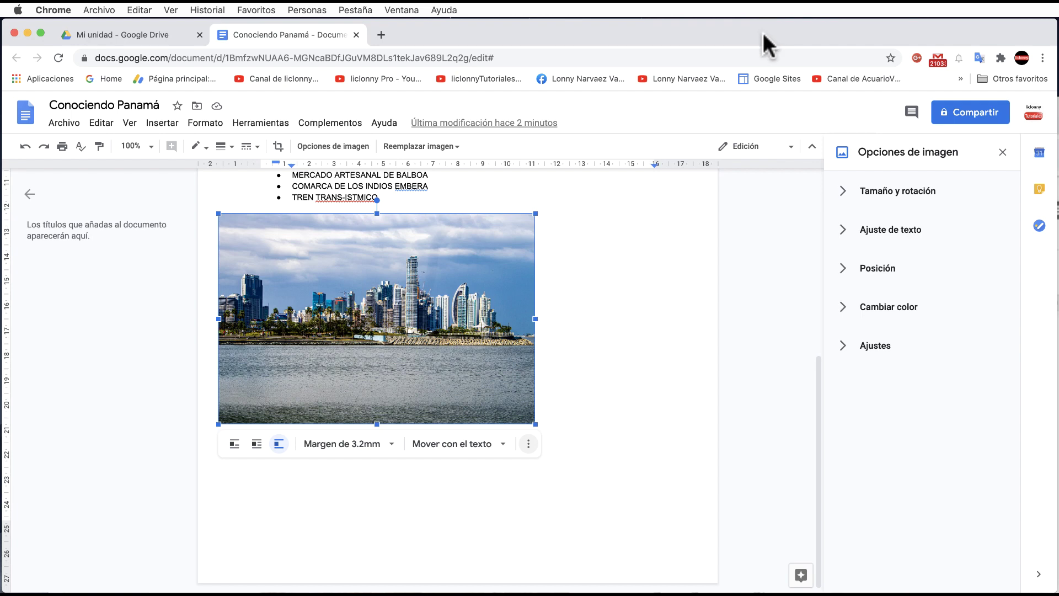
Try the photo's wrap, inline and break-text modes, ending on Romper texto.
left_click(255, 446)
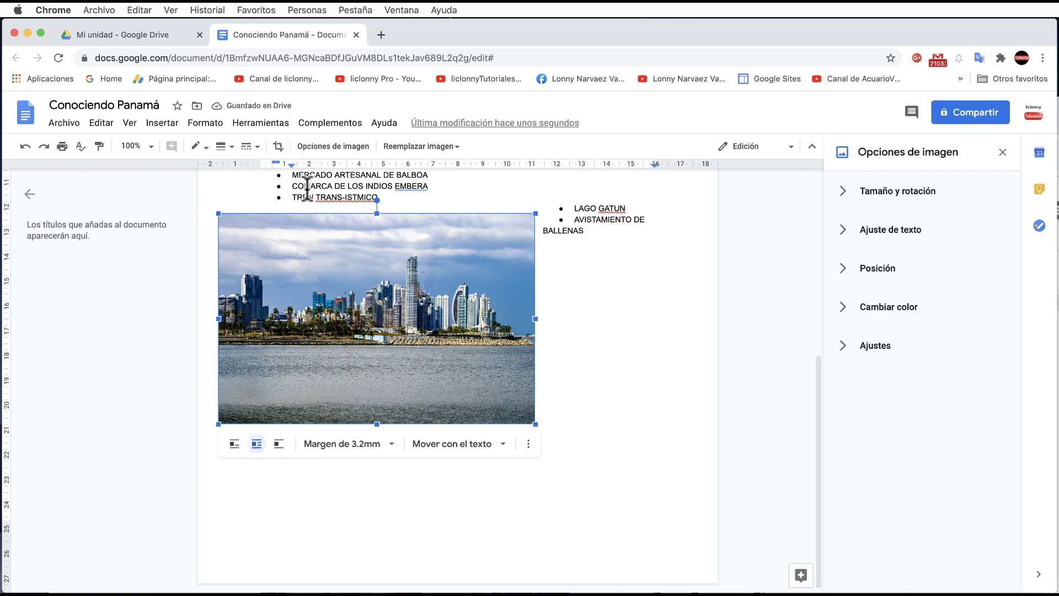
left_click(235, 445)
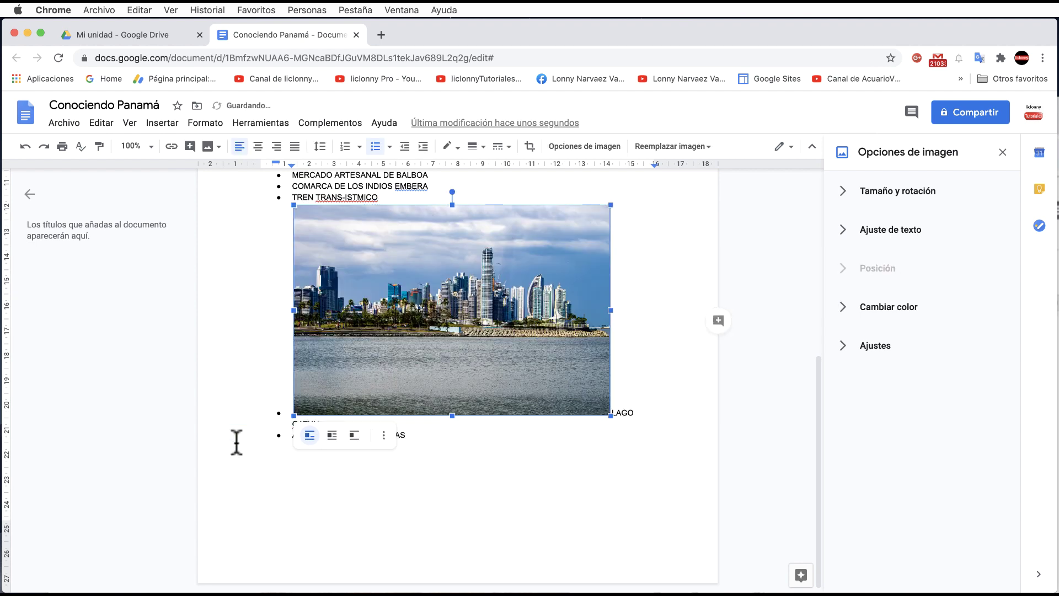
scroll(444, 378, "up", 3)
scroll(445, 380, "down", 5)
left_click(354, 436)
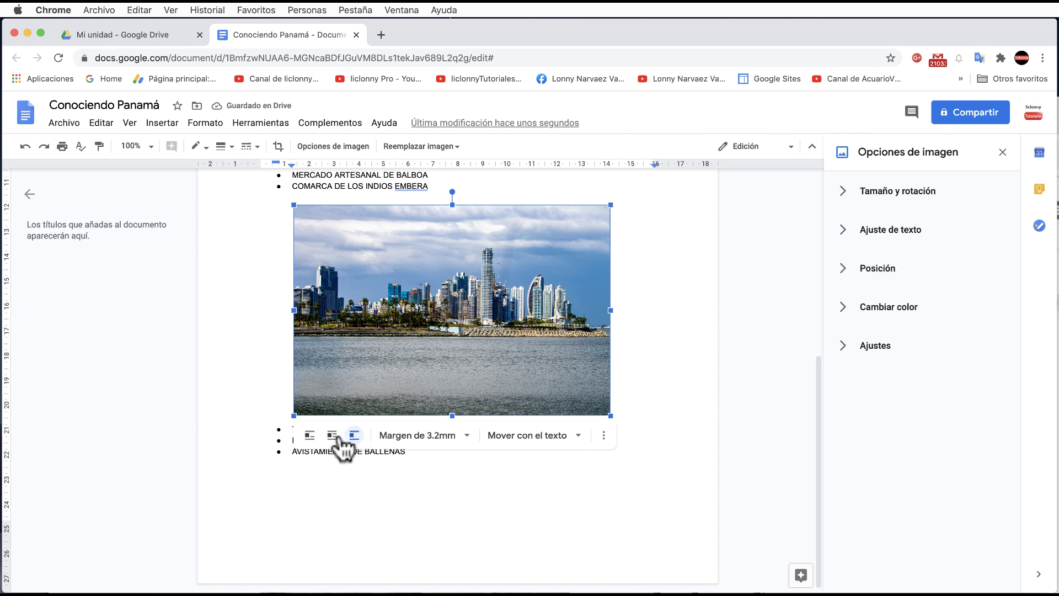
left_click(311, 435)
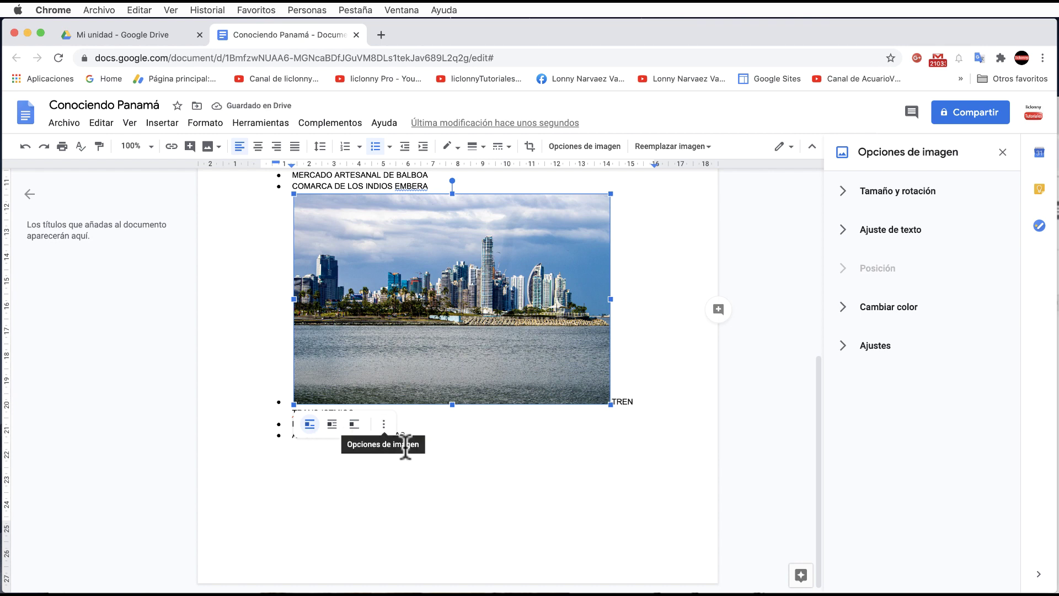
left_click(333, 424)
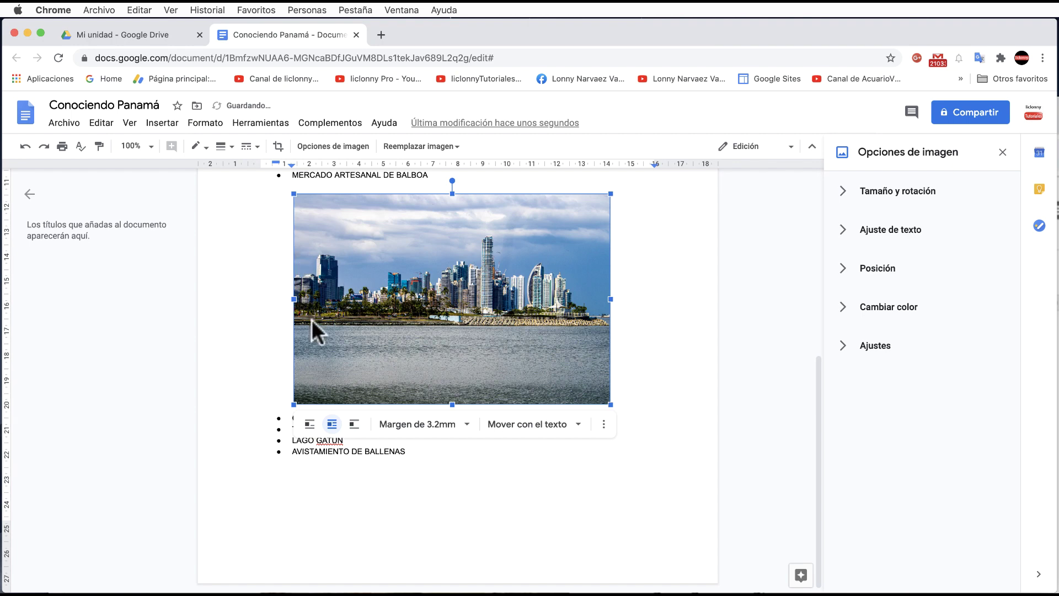
left_click(354, 425)
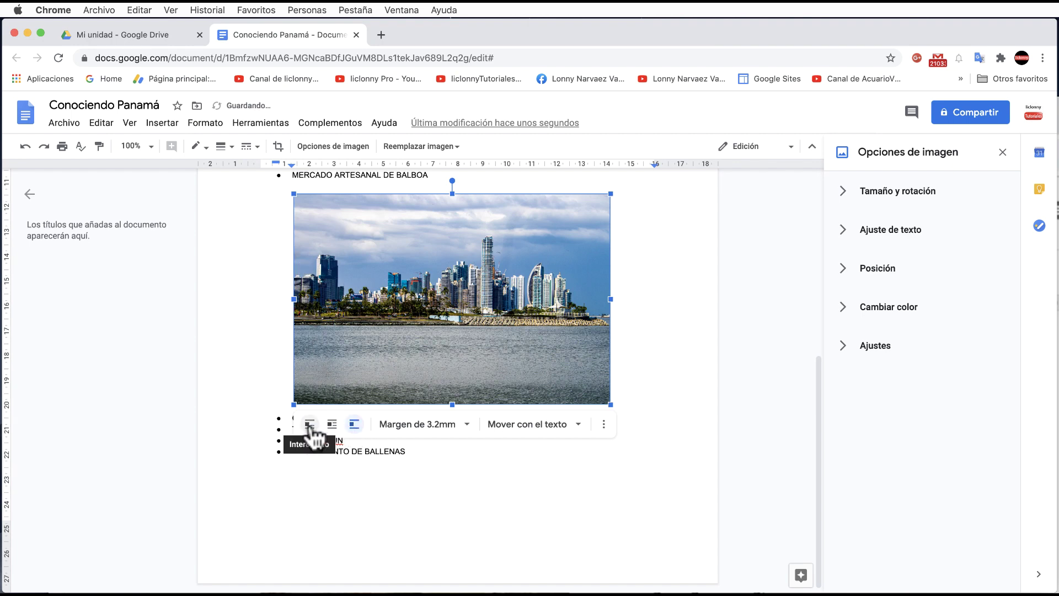
Drag the skyline photo down, then back up to sit right under the list.
mouse_move(482, 266)
left_mouse_down()
mouse_move(502, 525)
mouse_move(429, 541)
mouse_move(432, 379)
left_mouse_up()
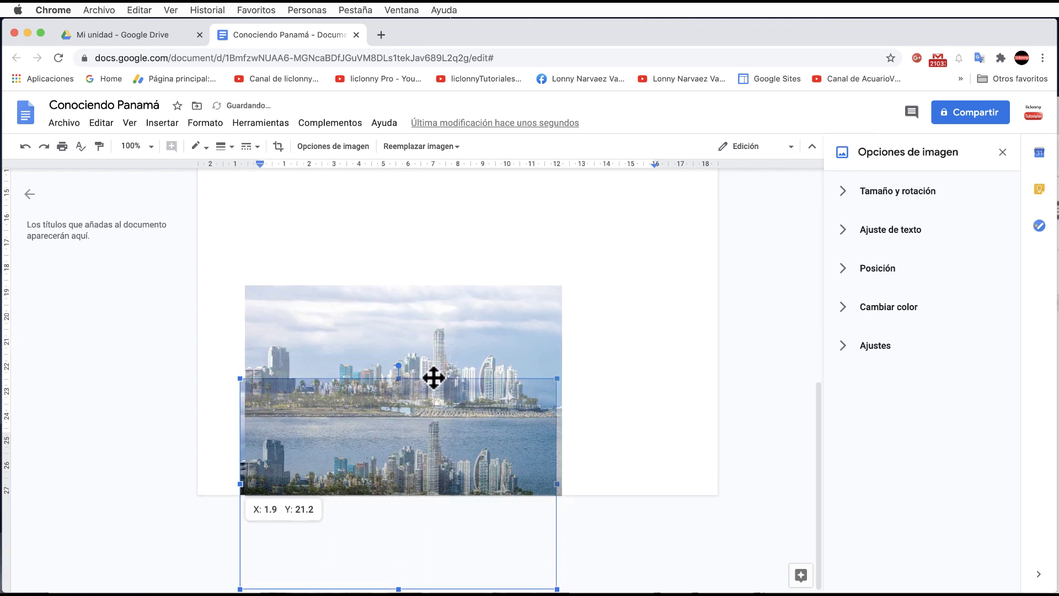
scroll(436, 367, "up", 2)
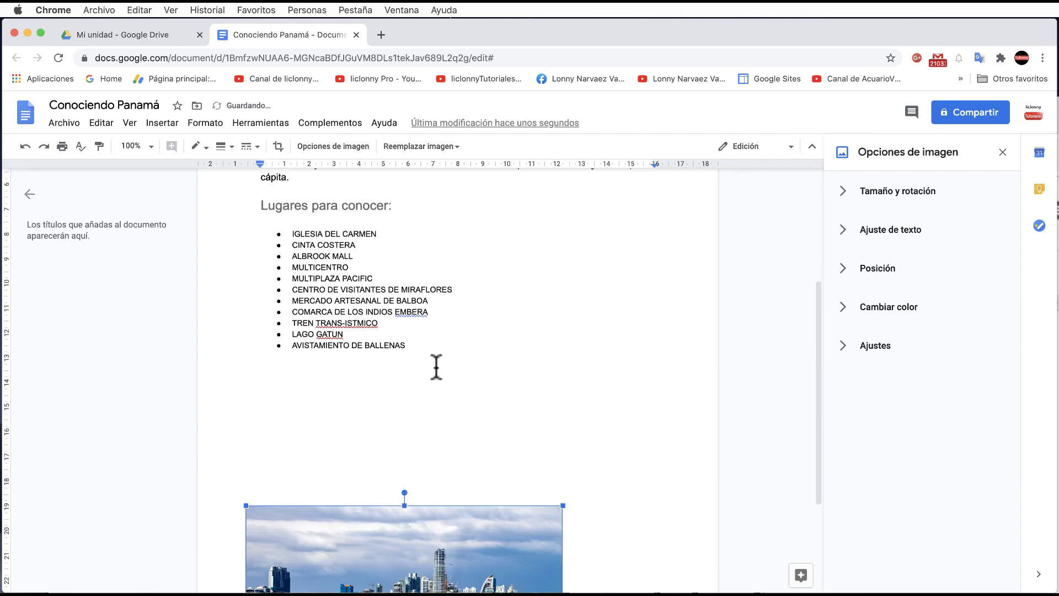
scroll(426, 532, "down", 2)
left_click_drag(426, 531, 426, 460)
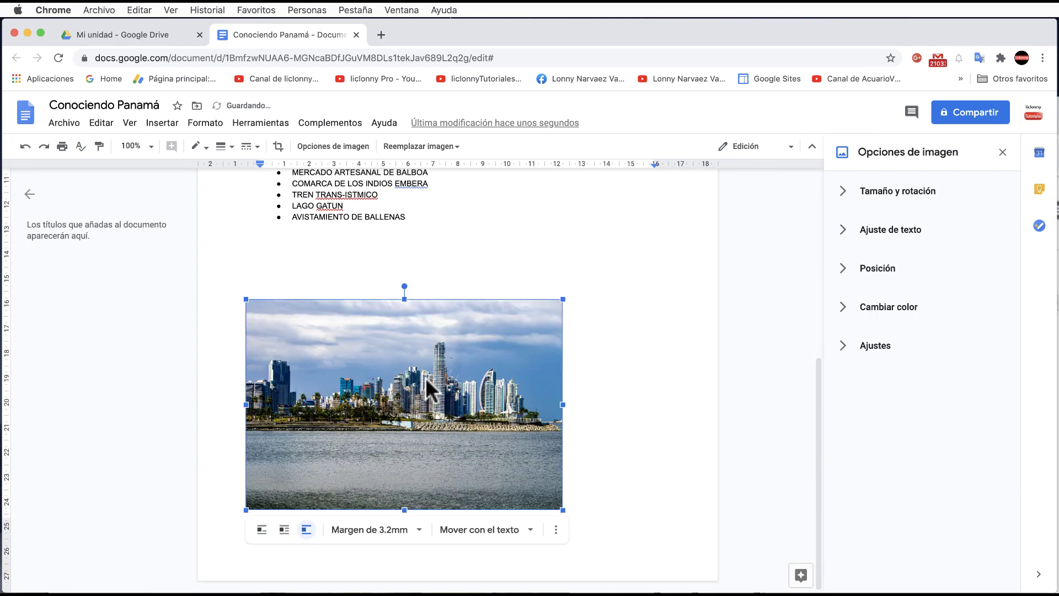
left_click_drag(426, 378, 428, 307)
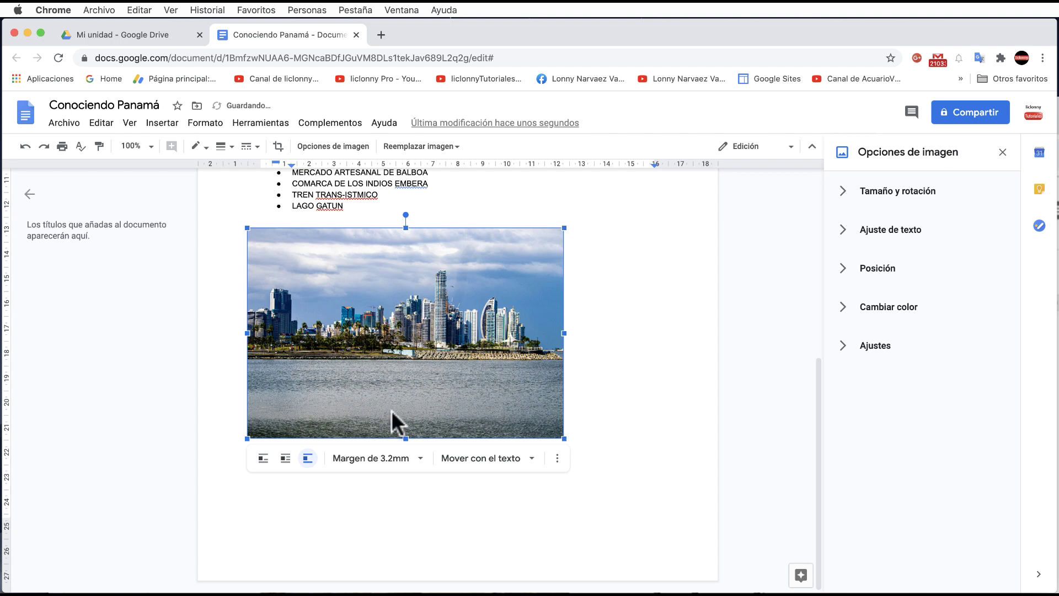
Set the photo inline in the list, between the LAGO GATUN and AVISTAMIENTO DE BALLENAS bullets.
left_click(284, 459)
left_click(264, 459)
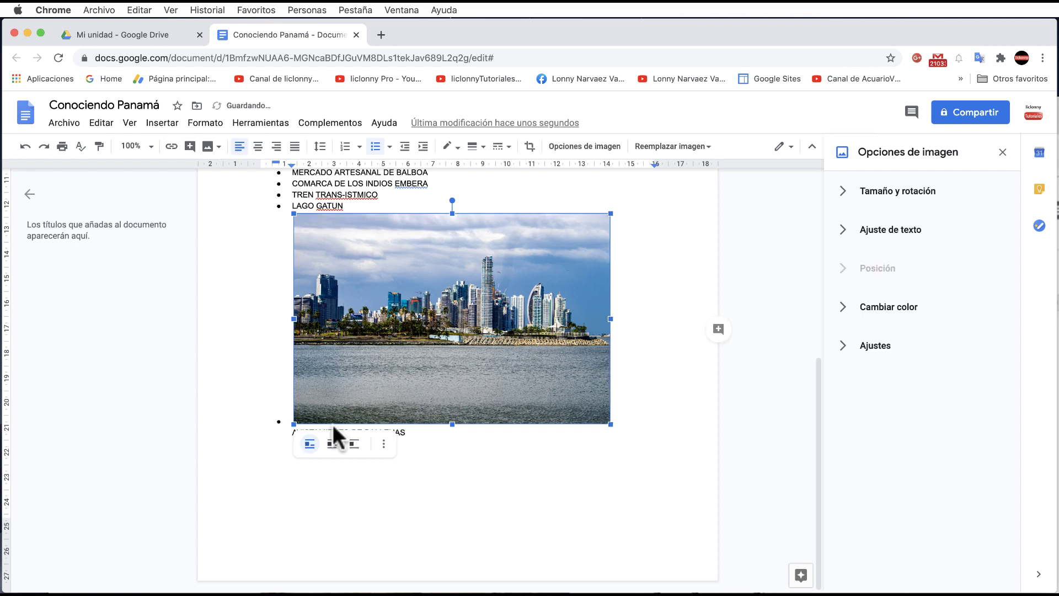
left_click(698, 436)
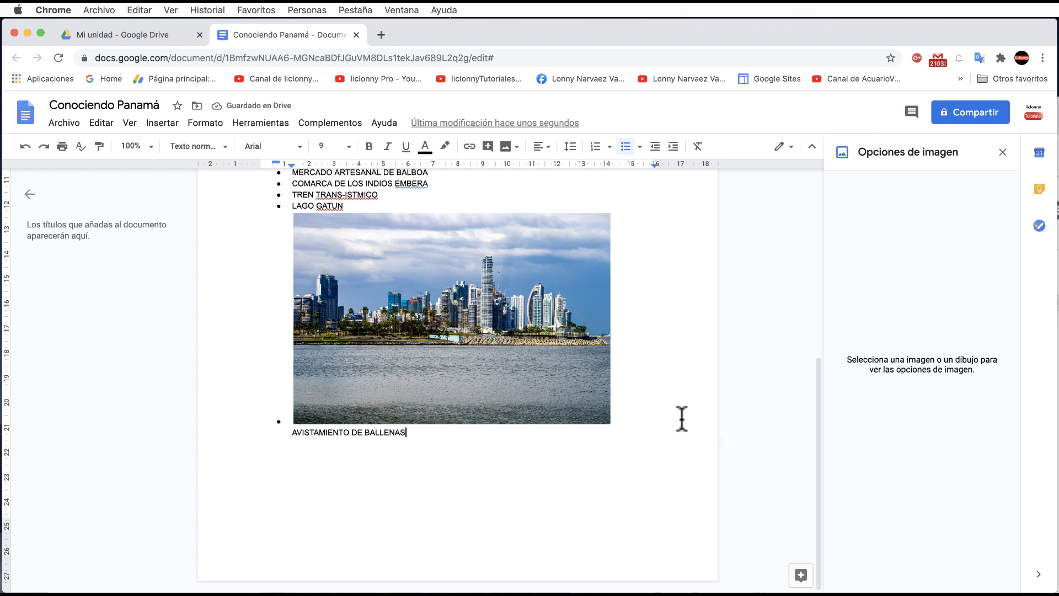
scroll(678, 413, "up", 3)
scroll(674, 408, "up", 1)
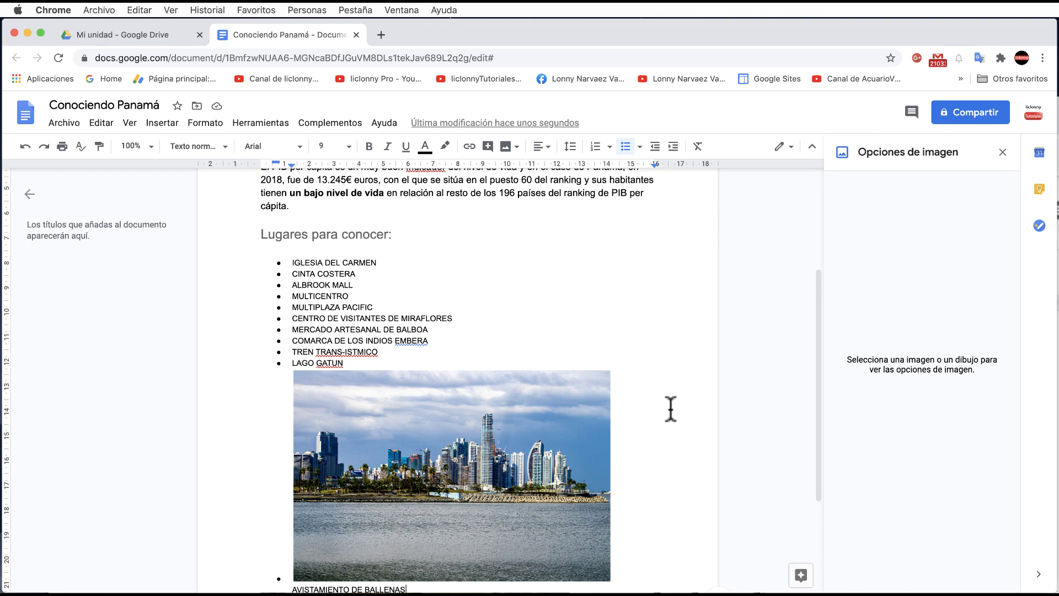
scroll(398, 252, "up", 1)
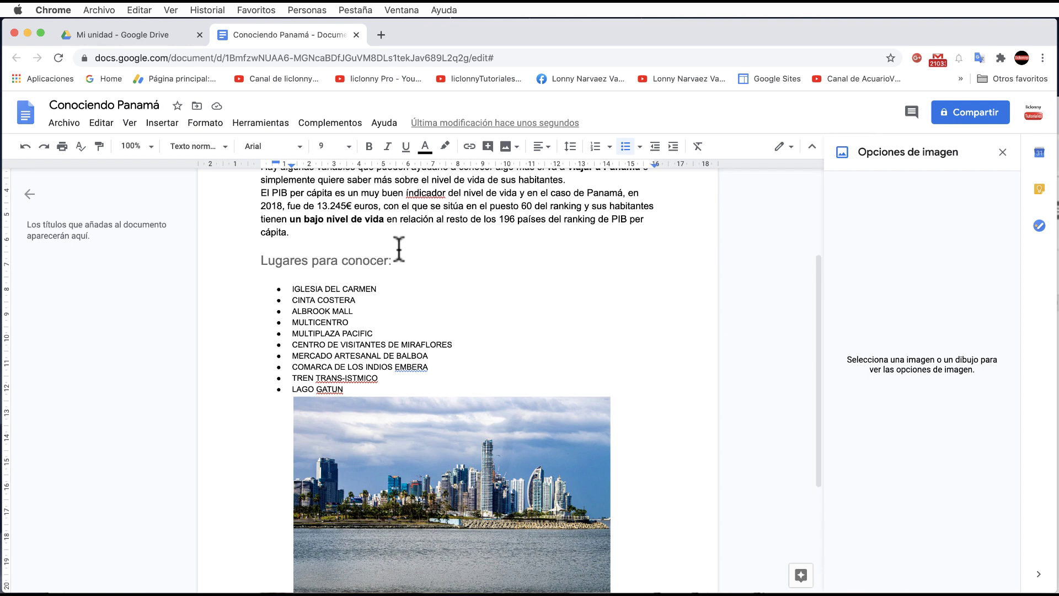
scroll(400, 249, "up", 1)
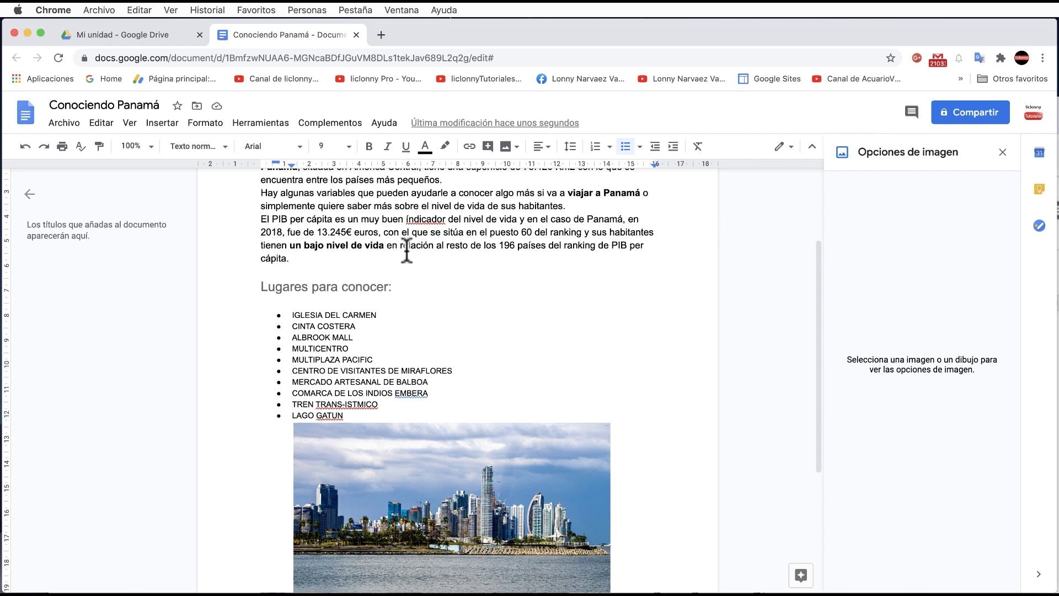
Translate the document into Inglés, creating 'Copia traducida de Conociendo Panamá'.
left_click(257, 124)
mouse_move(300, 147)
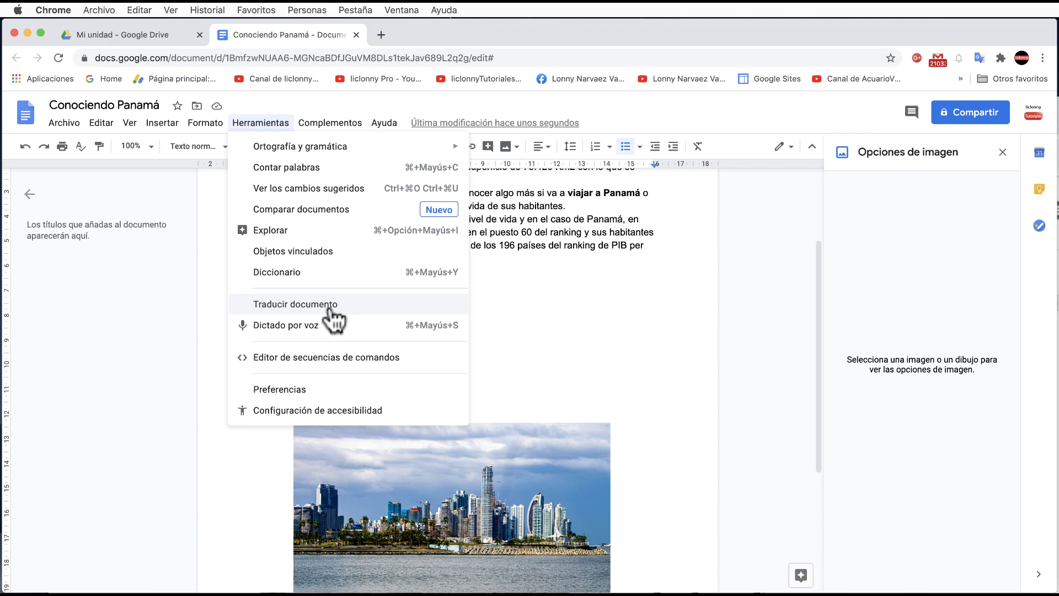
left_click(382, 309)
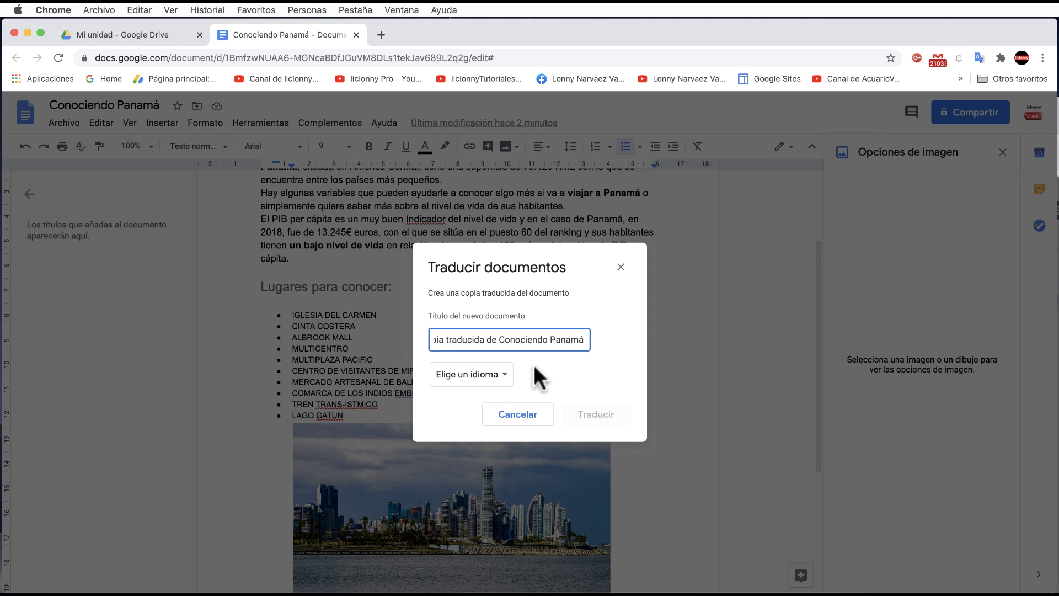
left_click(500, 384)
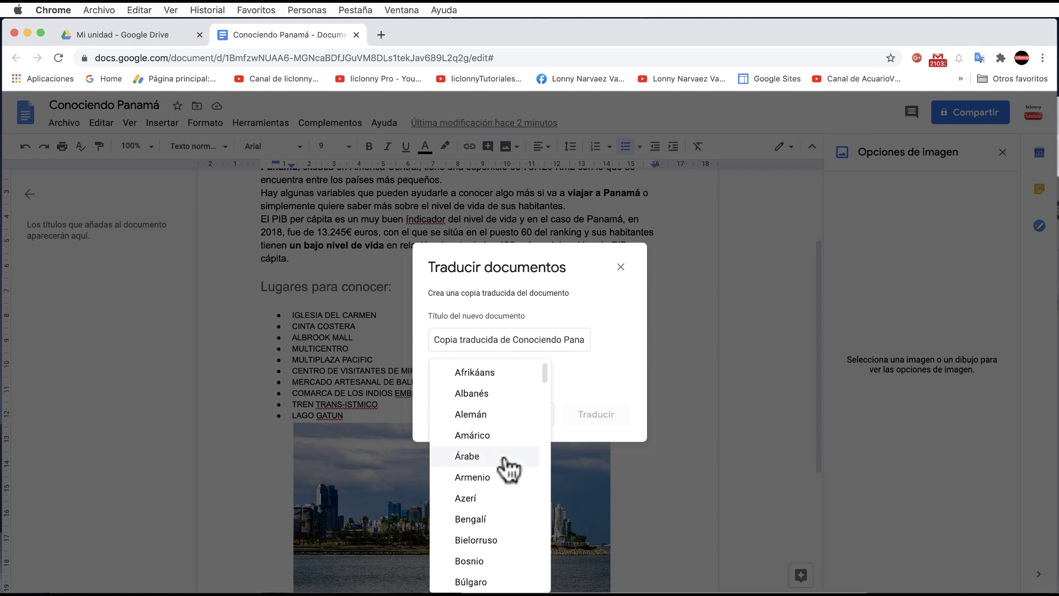
scroll(503, 460, "down", 5)
scroll(505, 461, "down", 2)
scroll(506, 463, "down", 5)
scroll(506, 462, "down", 3)
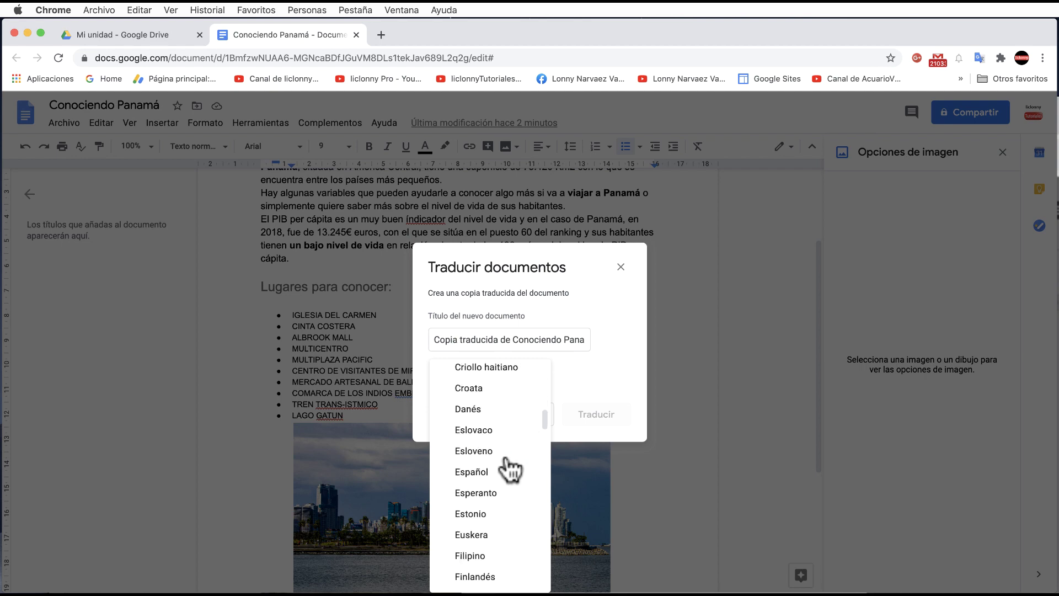
scroll(506, 462, "down", 3)
scroll(506, 468, "down", 3)
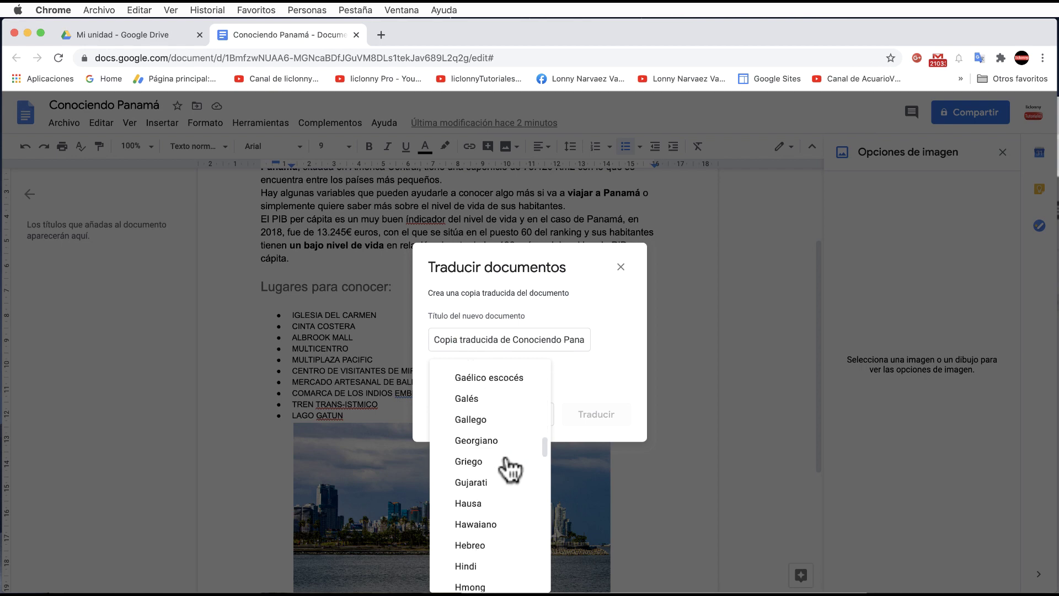
scroll(506, 468, "down", 5)
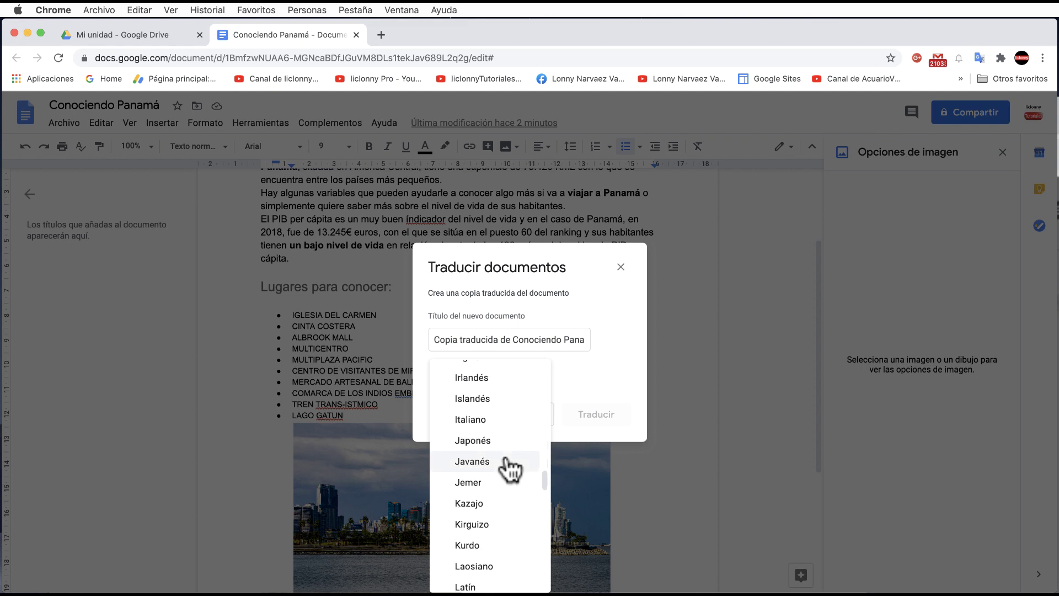
scroll(506, 461, "down", 3)
scroll(506, 462, "down", 1)
scroll(507, 462, "down", 3)
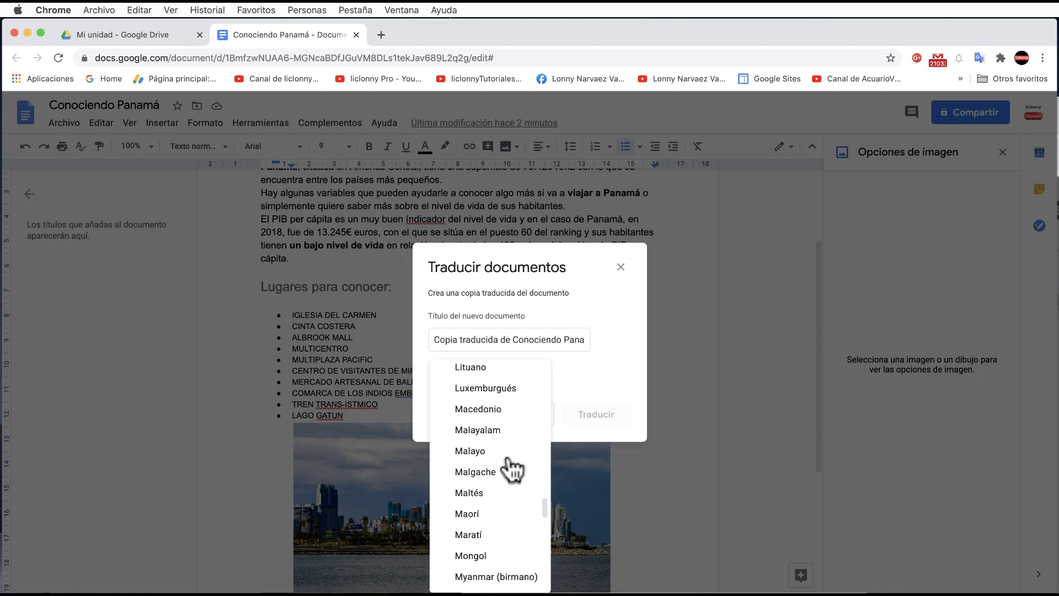
scroll(511, 469, "down", 1)
scroll(511, 469, "down", 3)
scroll(512, 469, "up", 10)
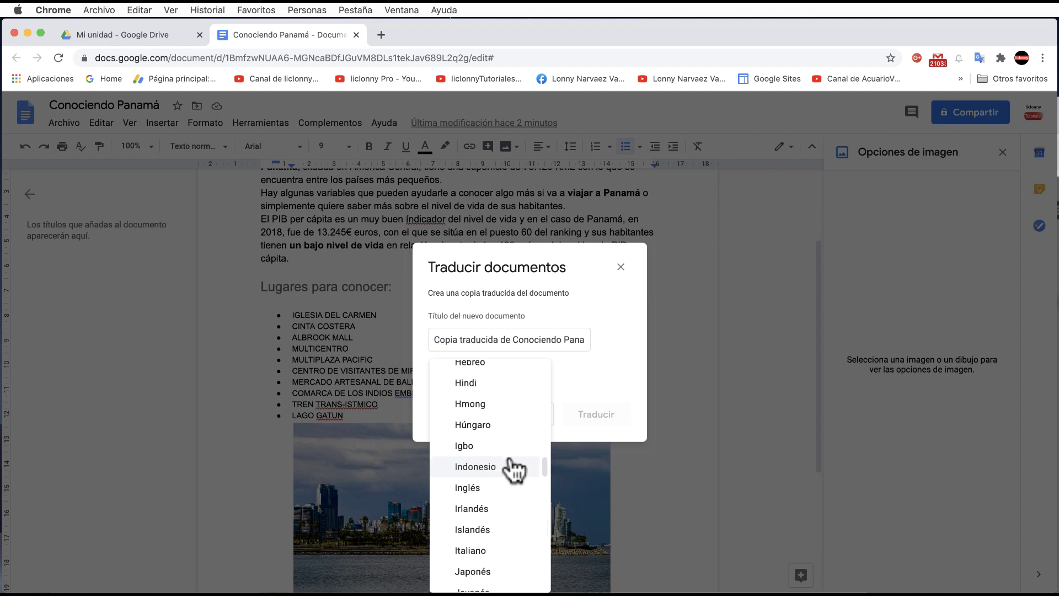
scroll(513, 469, "up", 2)
scroll(514, 469, "up", 9)
scroll(513, 469, "up", 4)
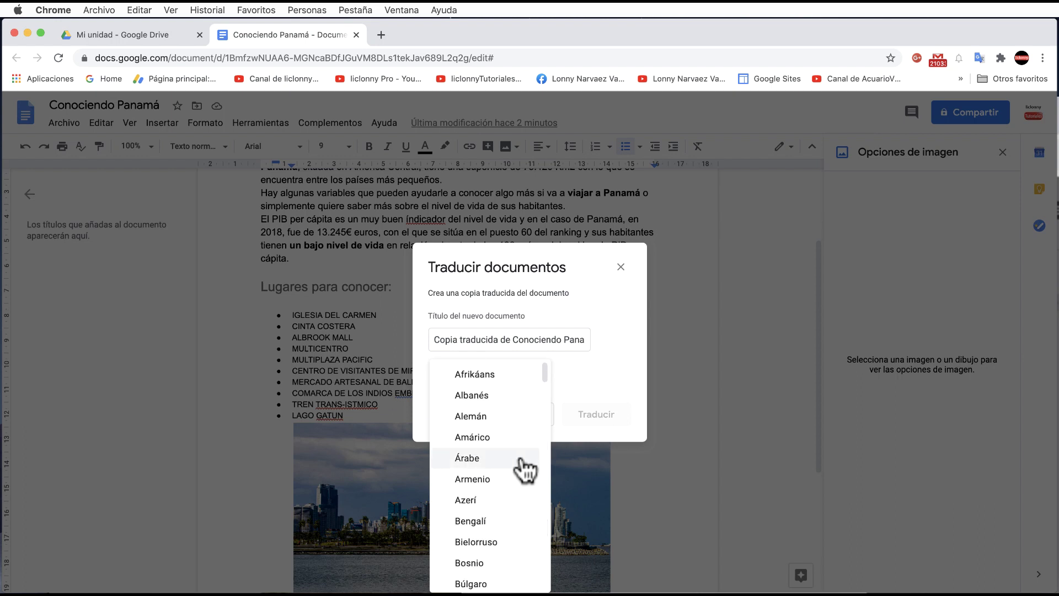
scroll(519, 472, "down", 10)
scroll(516, 473, "down", 5)
scroll(517, 473, "down", 3)
scroll(518, 475, "up", 1)
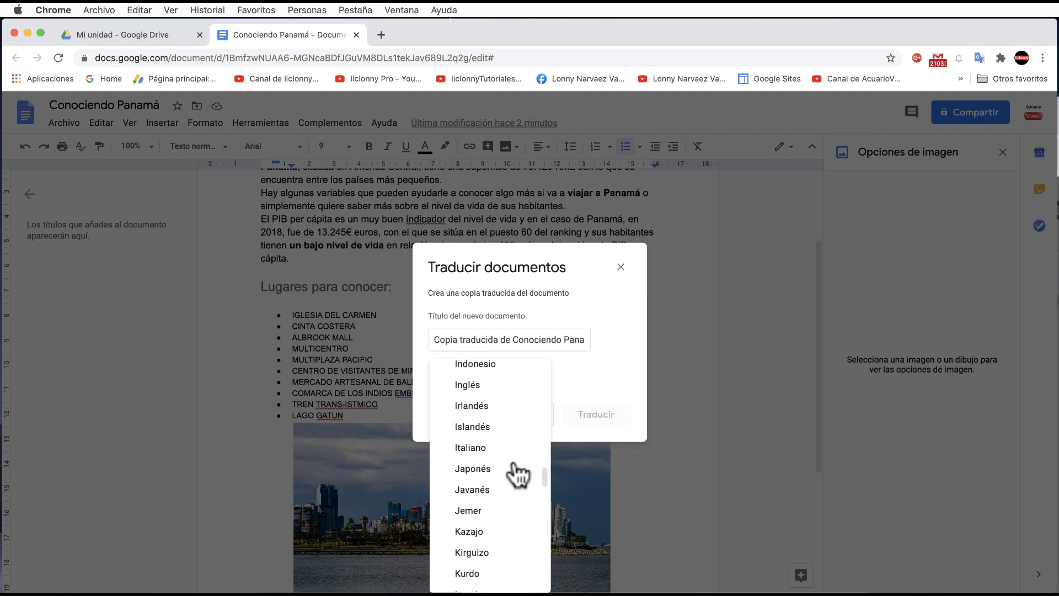
scroll(517, 473, "up", 1)
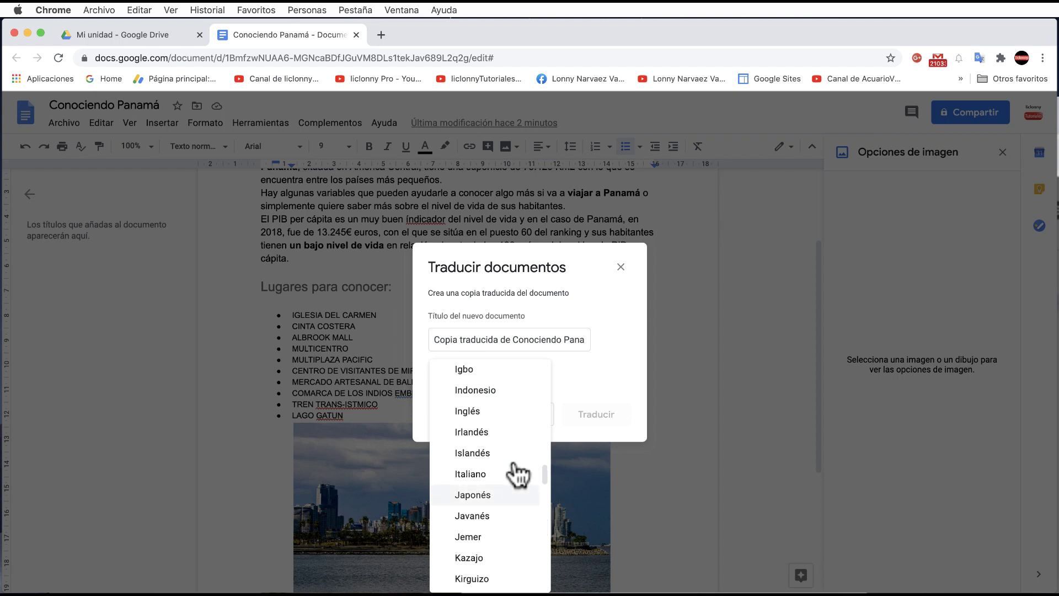
left_click(470, 414)
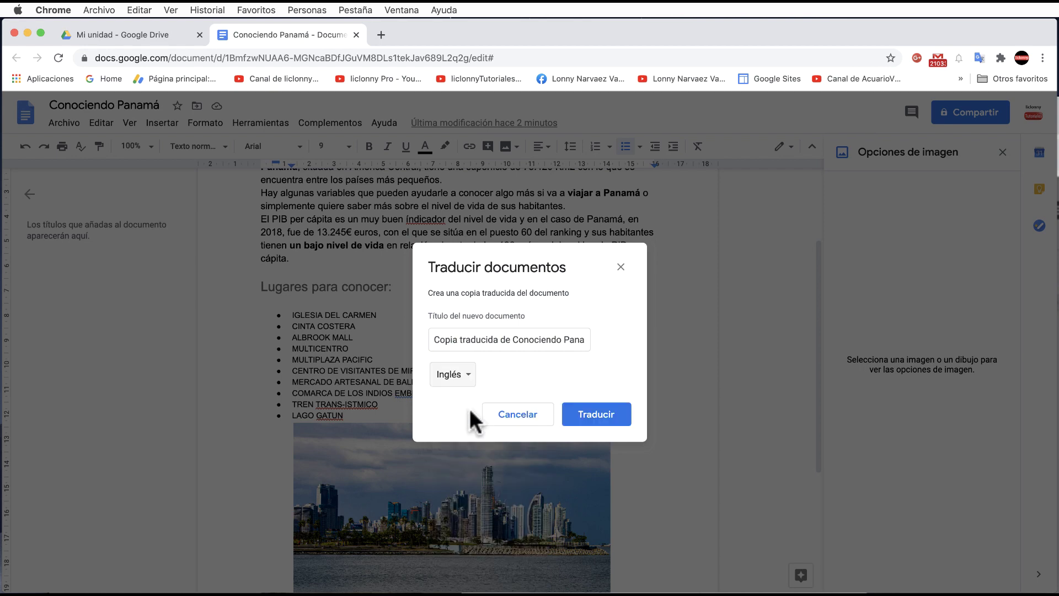
left_click(610, 419)
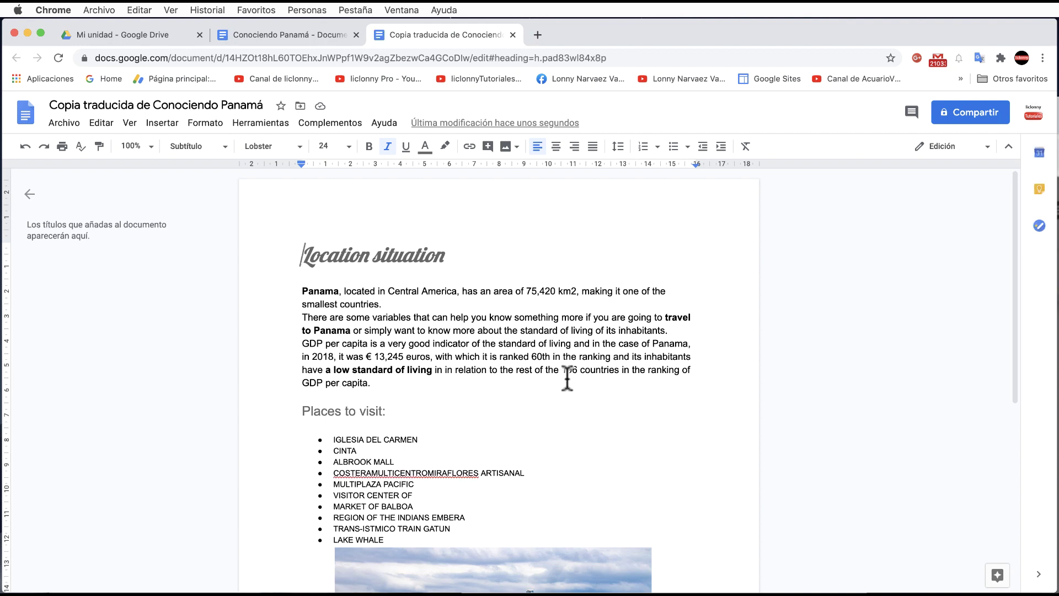
Review the English translated copy of Conociendo Panamá, then close its tab.
scroll(567, 380, "down", 2)
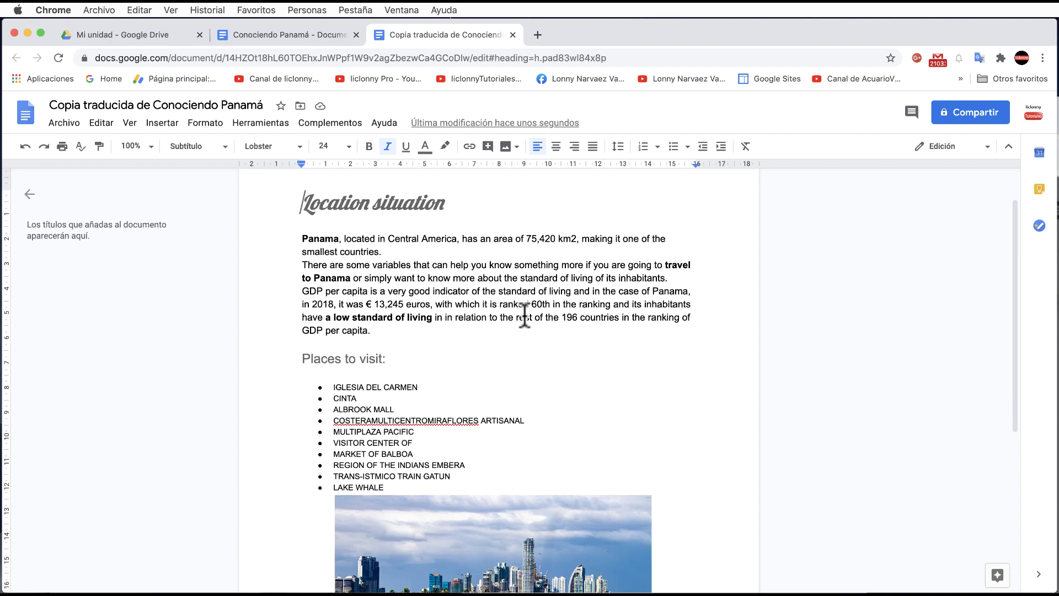
scroll(585, 320, "down", 5)
scroll(585, 320, "down", 4)
scroll(585, 320, "up", 1)
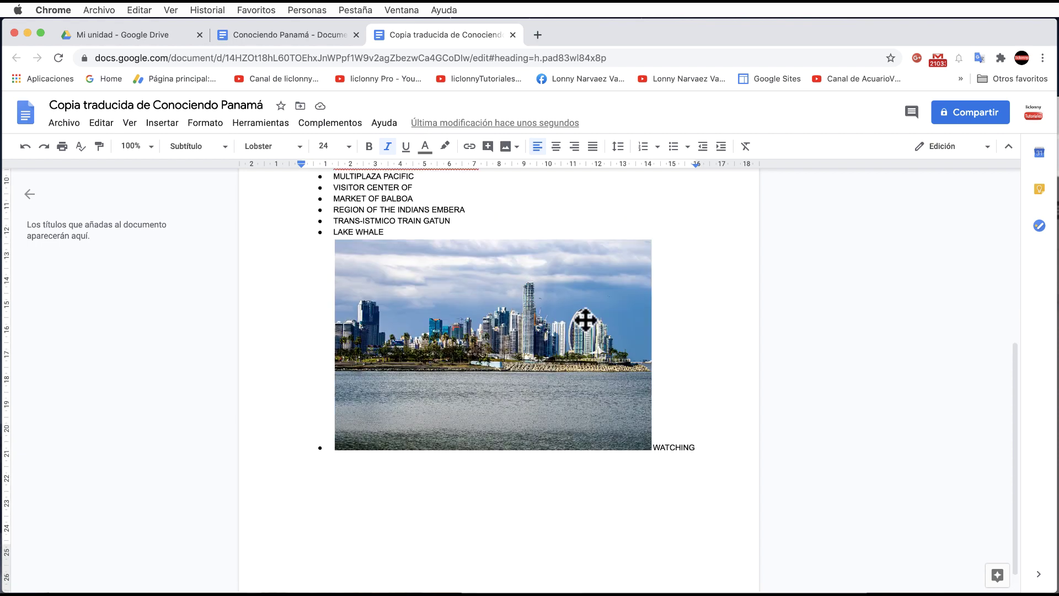
scroll(586, 320, "up", 3)
scroll(585, 320, "down", 4)
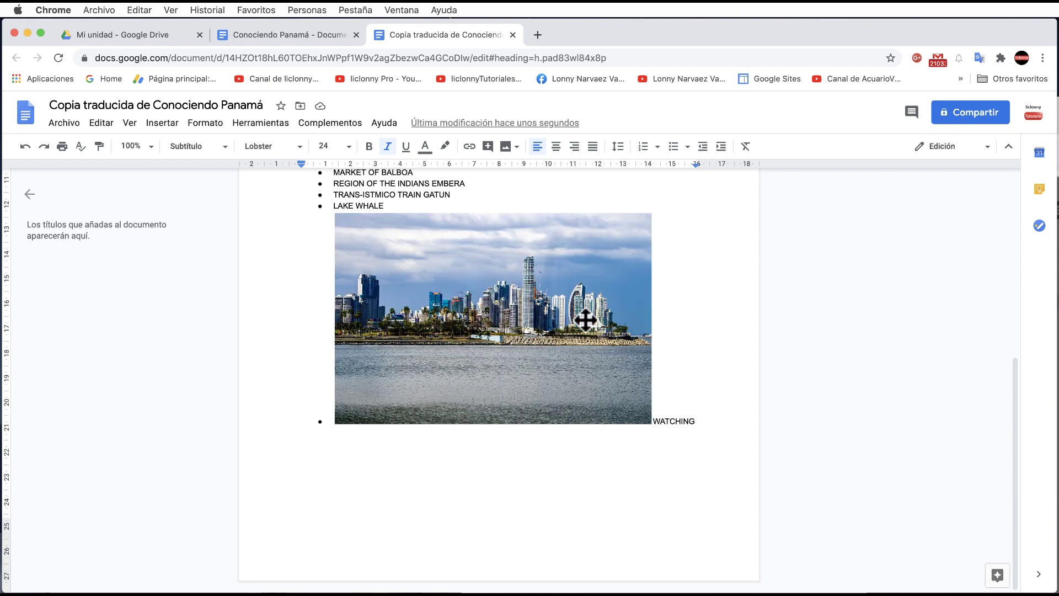
scroll(585, 320, "up", 7)
scroll(583, 323, "up", 1)
scroll(582, 324, "up", 2)
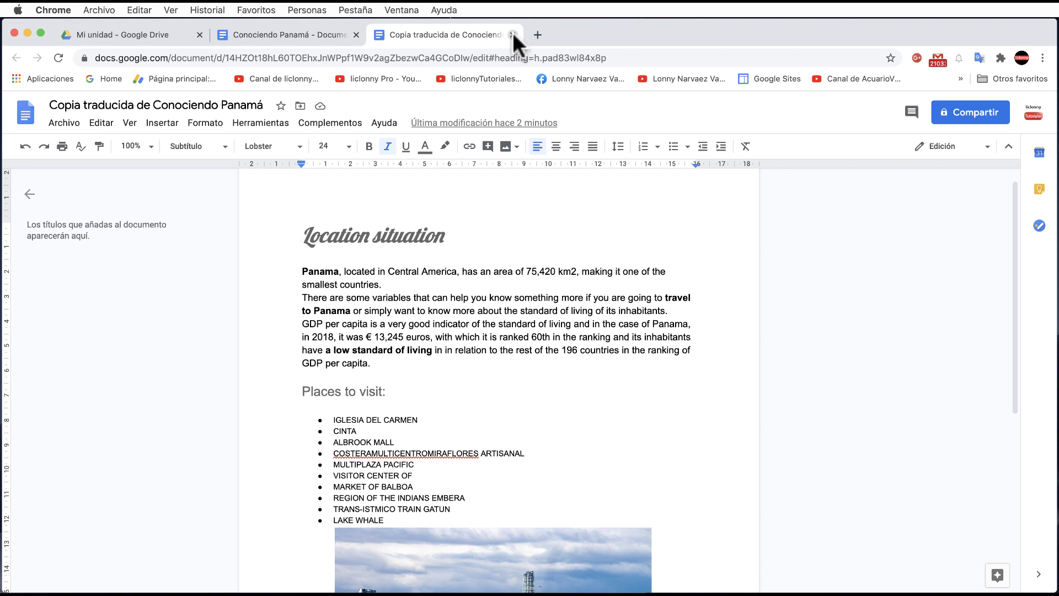
left_click(513, 33)
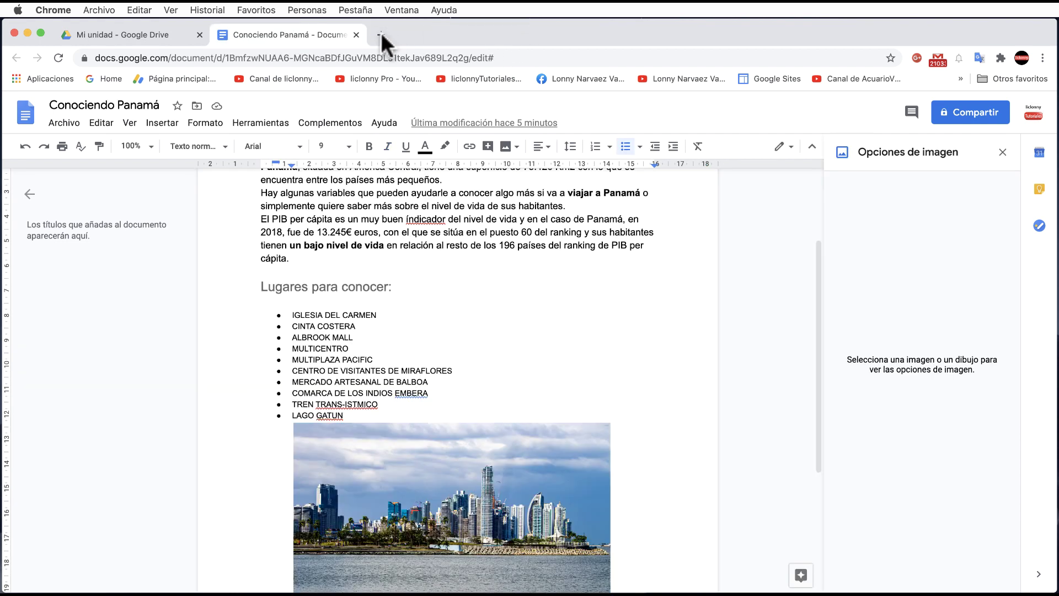
Close the Spanish document, then show the Drive files as a list and refresh.
left_click(357, 34)
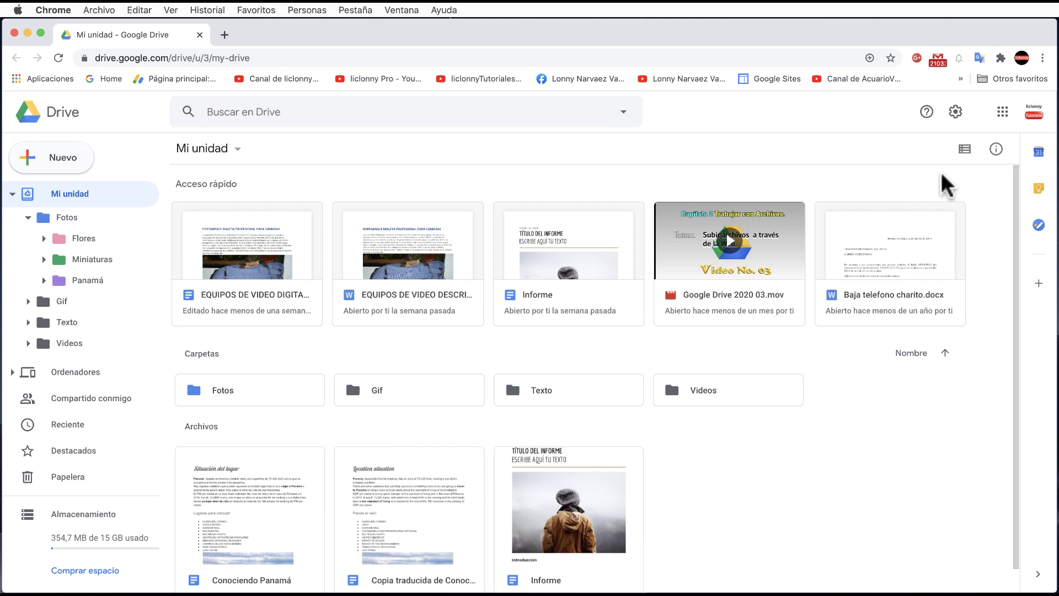
left_click(965, 150)
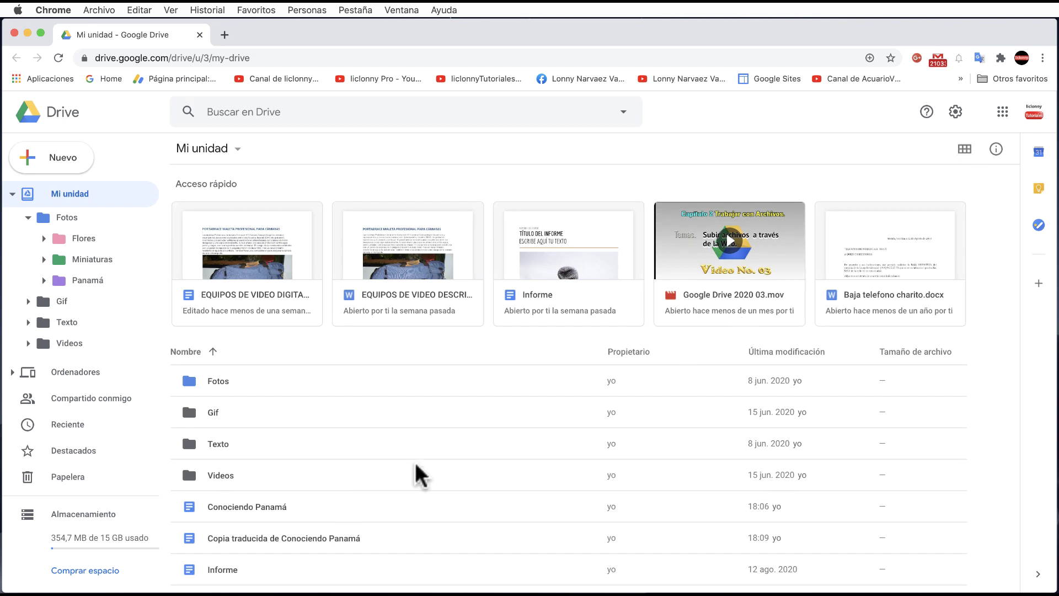
left_click(57, 58)
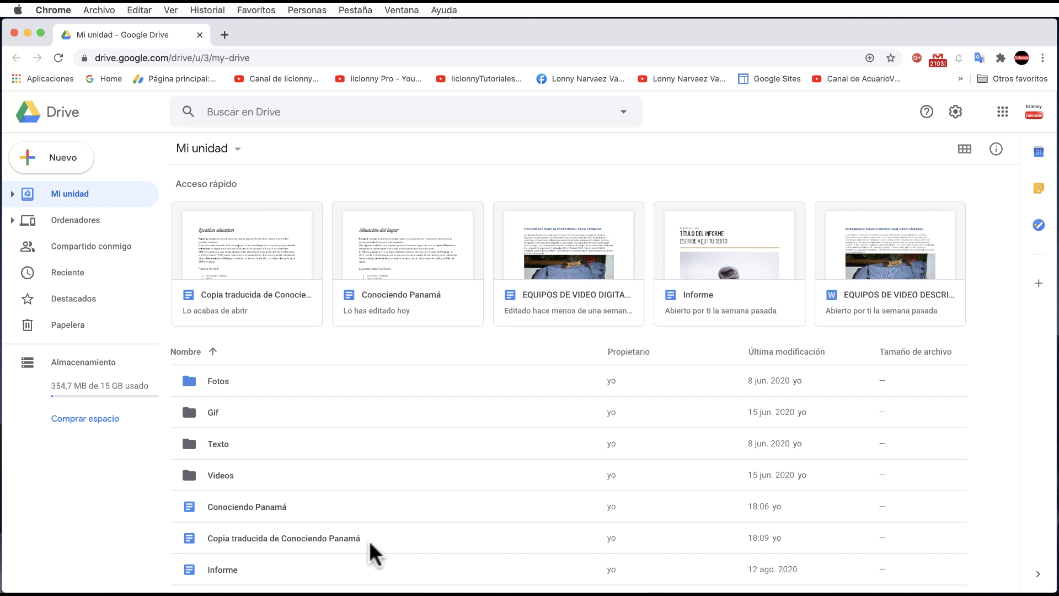
Open Conociendo Panamá and its translated copy from Drive, then open the Texto folder.
double_click(265, 512)
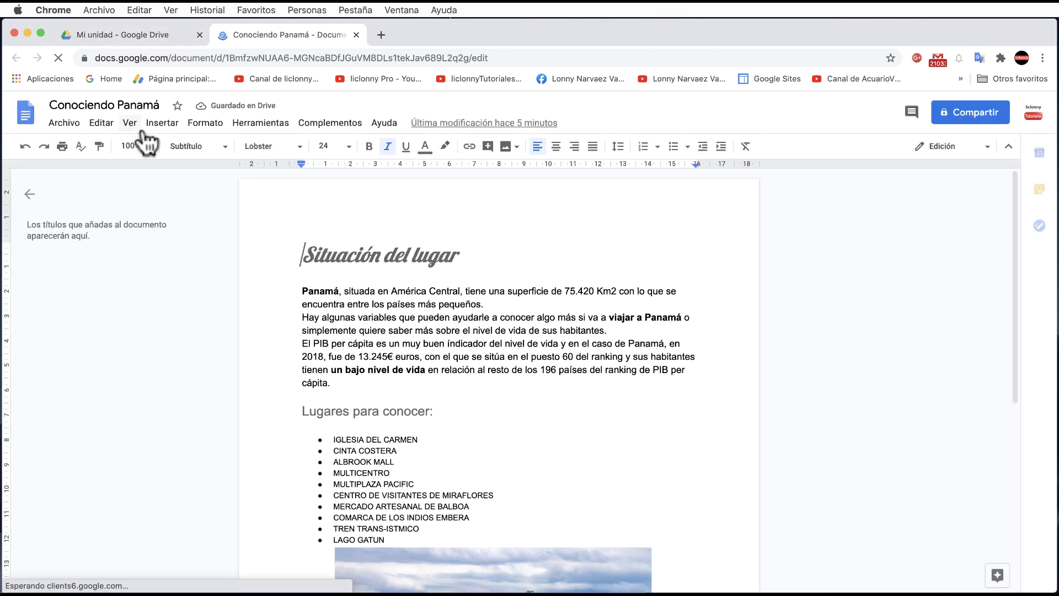
left_click(145, 34)
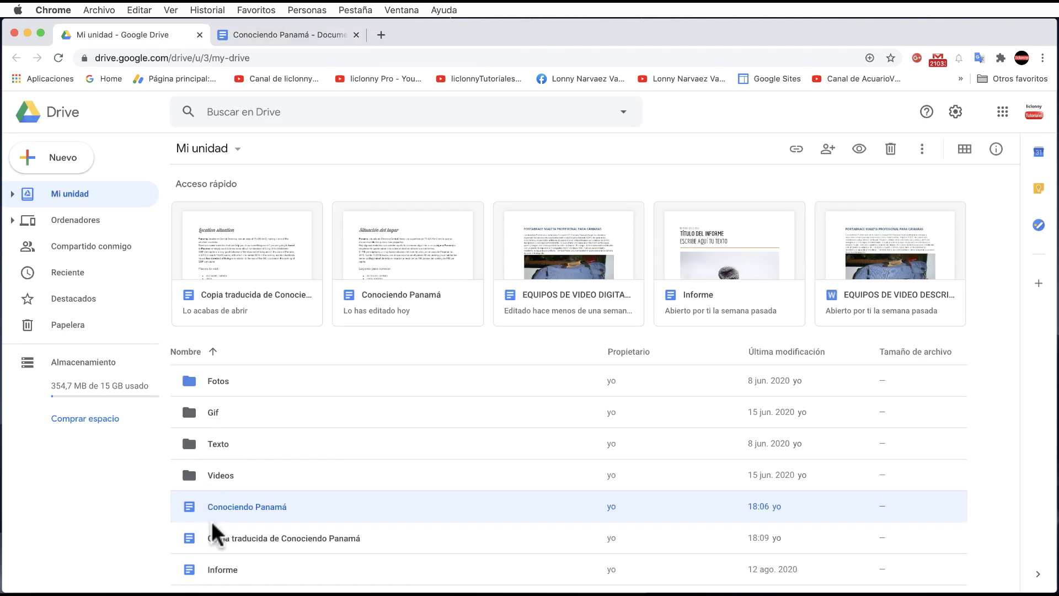
double_click(267, 535)
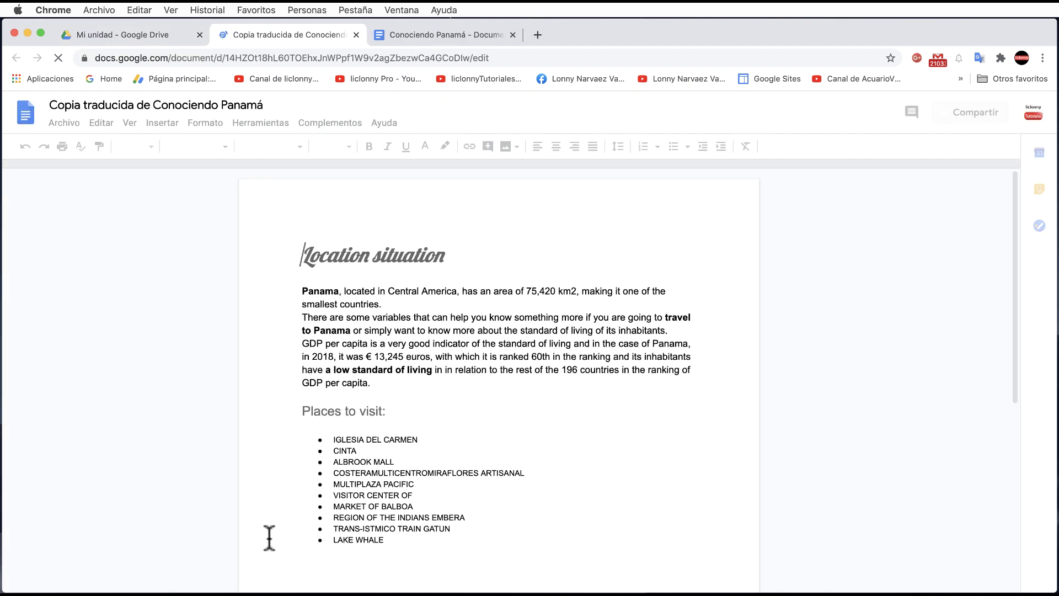
left_click(164, 34)
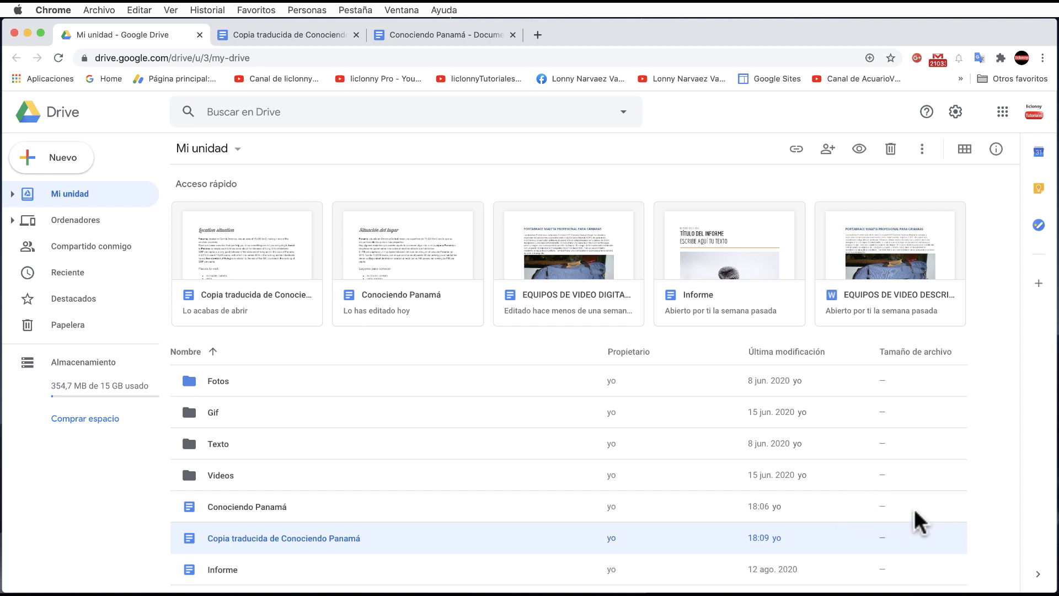
double_click(189, 446)
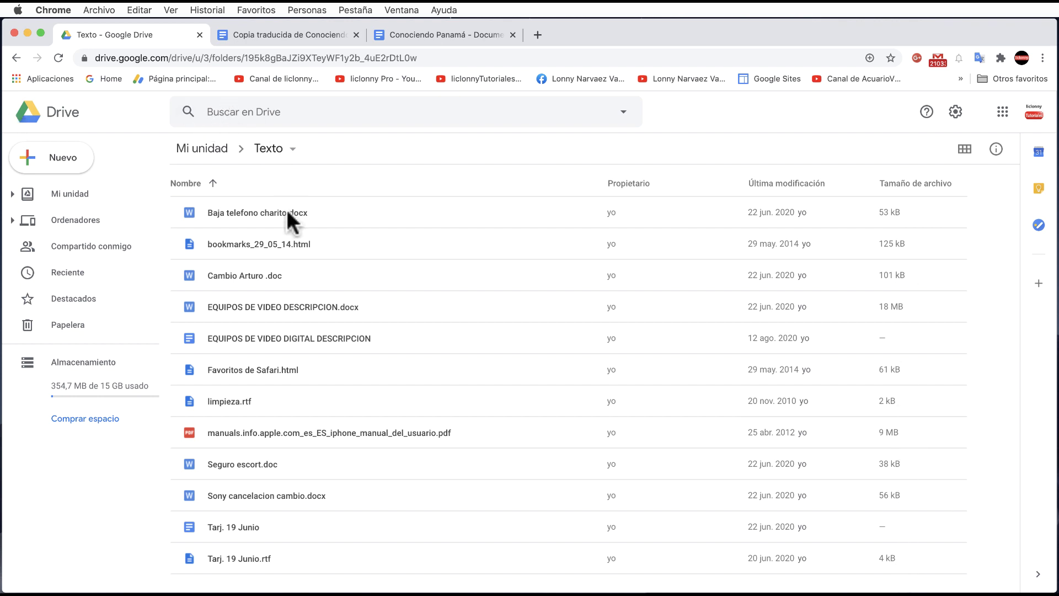
In My Drive, drag Conociendo Panamá and Copia traducida into the Texto folder and verify them there.
left_click(16, 58)
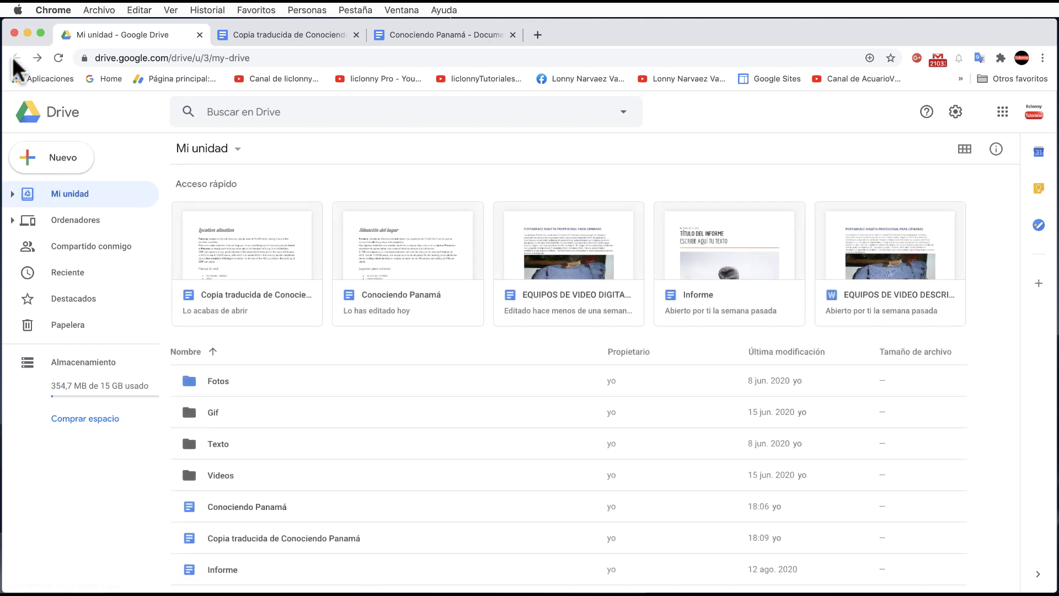
left_click(232, 538)
left_click(224, 507, "shift")
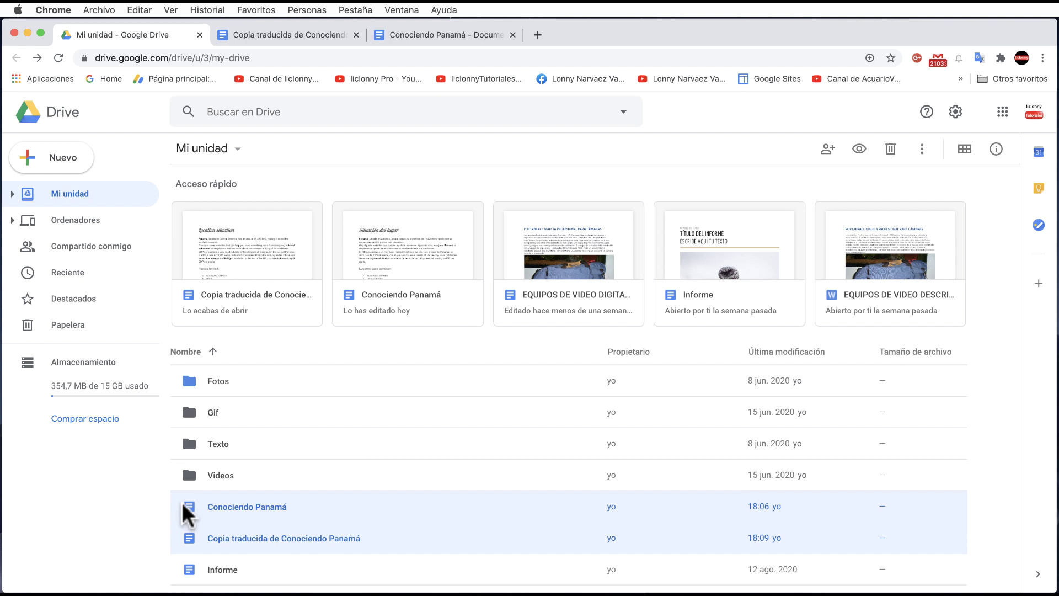
left_click_drag(183, 505, 185, 446)
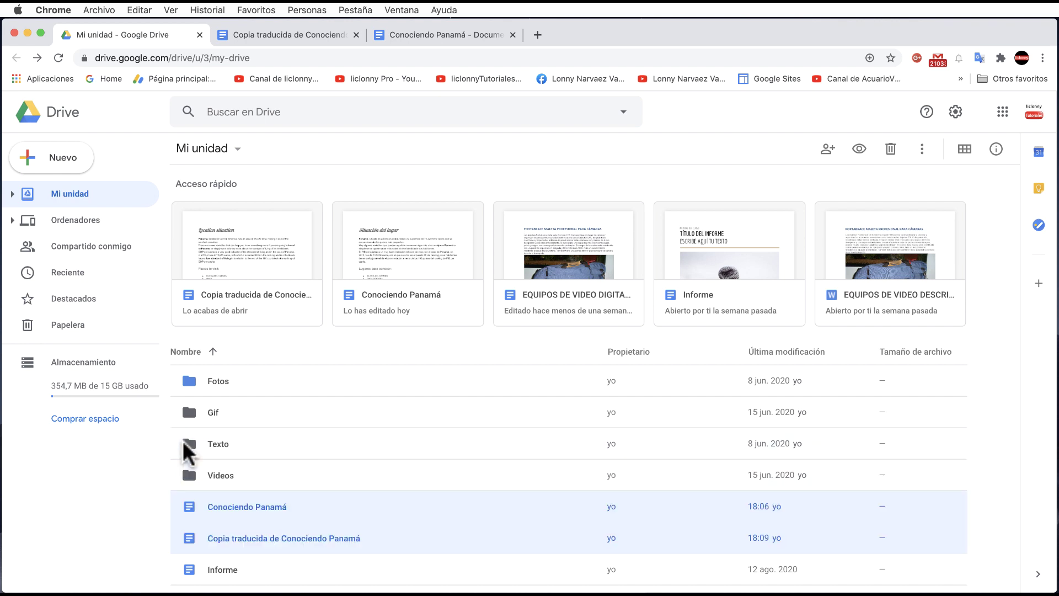
double_click(186, 442)
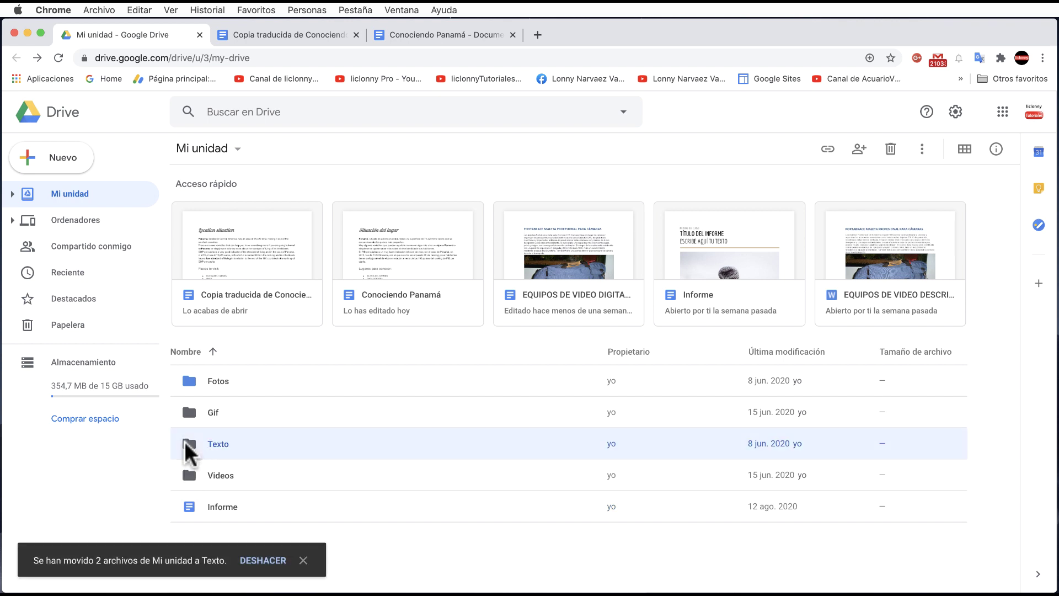